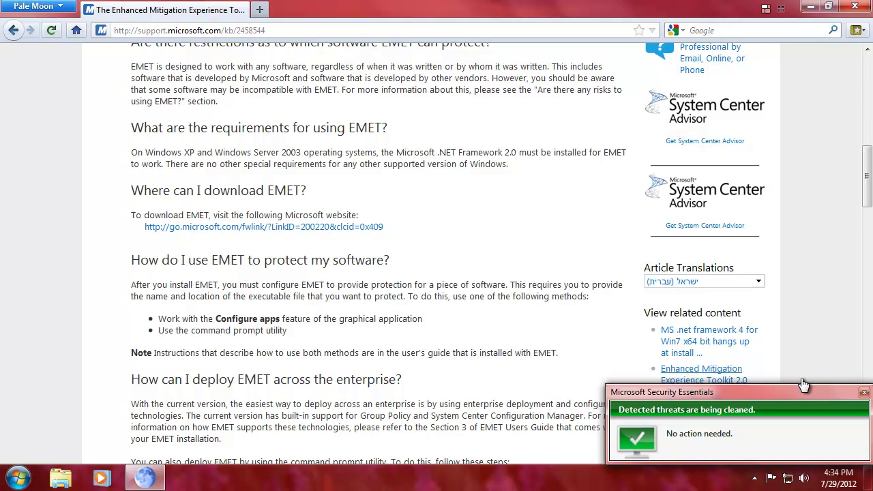
Read the support article's sections on what the Enhanced Mitigation Experience Toolkit is and where to download it
drag(771, 394, 771, 398)
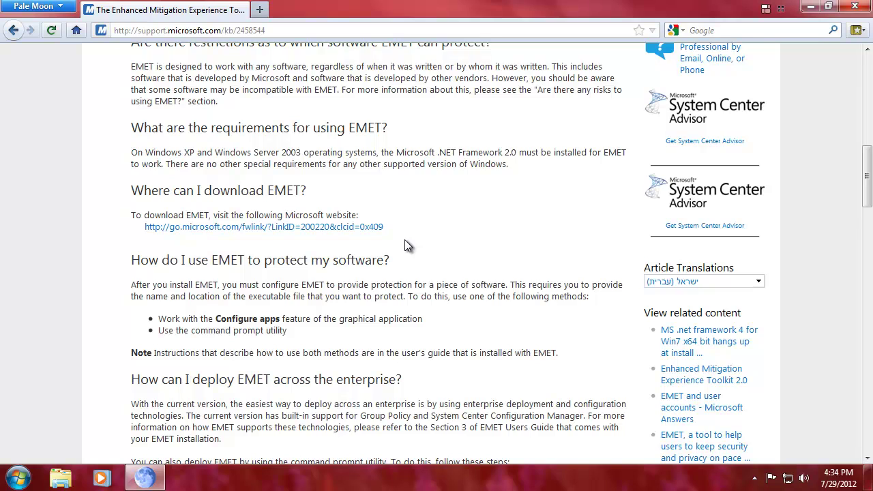
scroll(407, 245, up, 3)
scroll(405, 243, up, 3)
scroll(405, 236, down, 3)
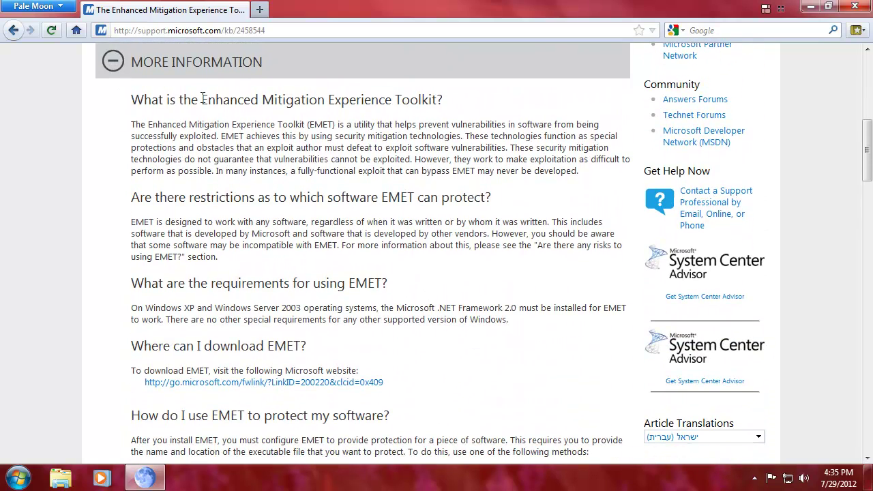
drag(207, 100, 450, 102)
click(416, 139)
scroll(365, 254, down, 3)
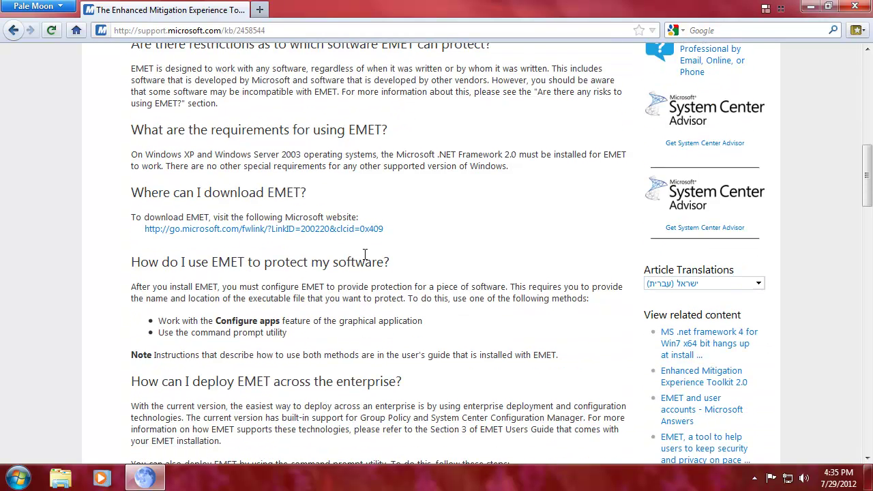
Follow the article's EMET download link and save EMET Setup as a Windows Installer Package in the Downloads folder
click(347, 228)
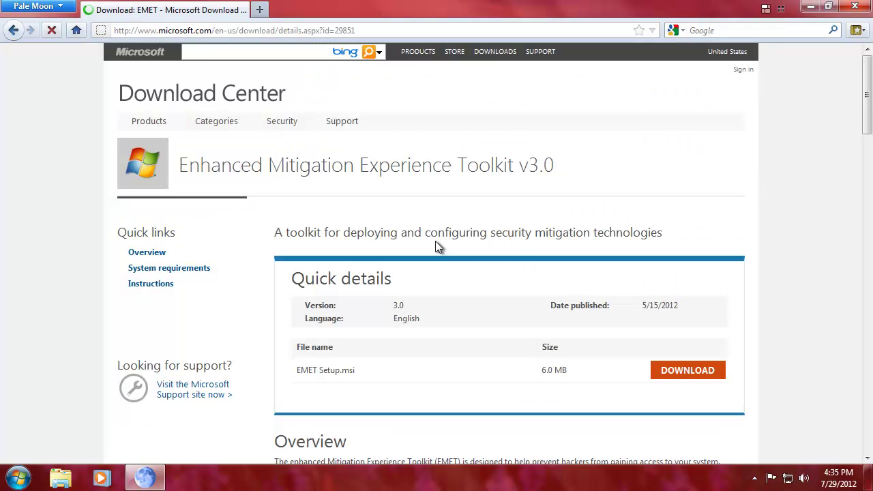
scroll(454, 269, down, 2)
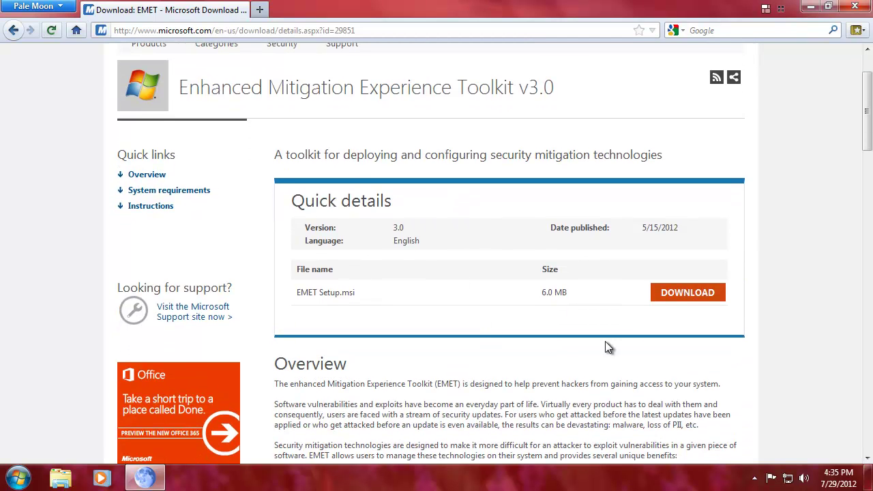
click(658, 302)
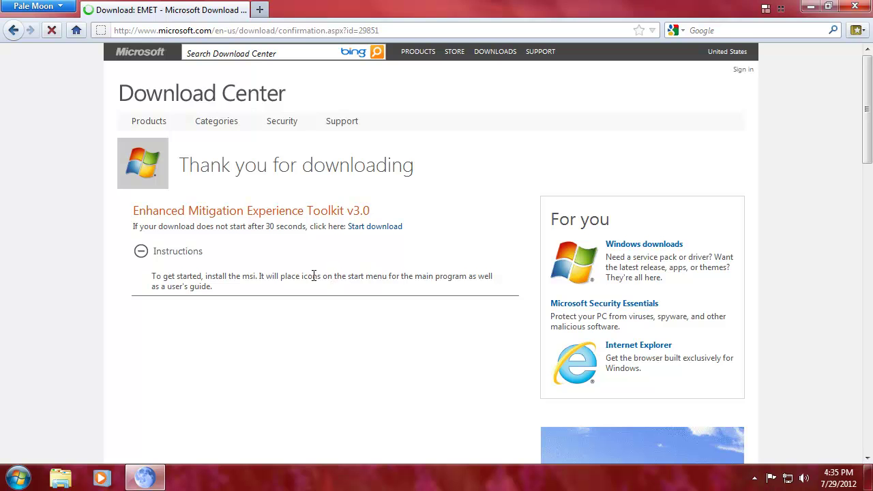
click(495, 221)
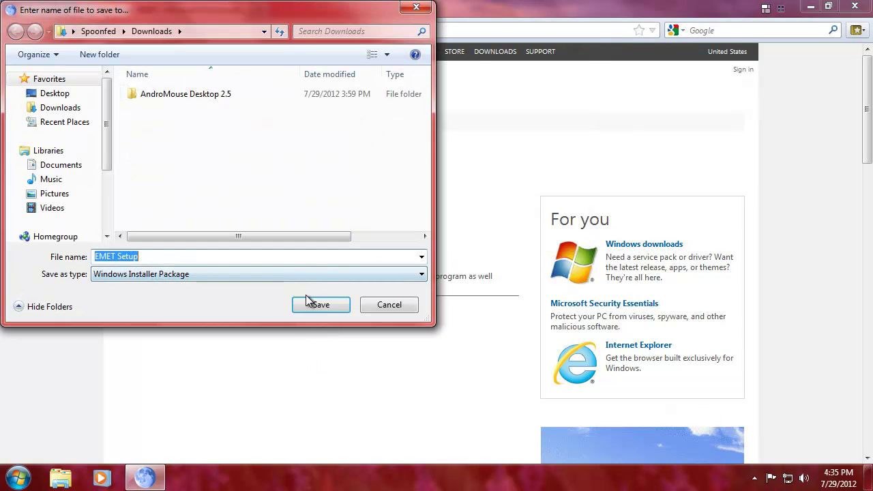
click(317, 304)
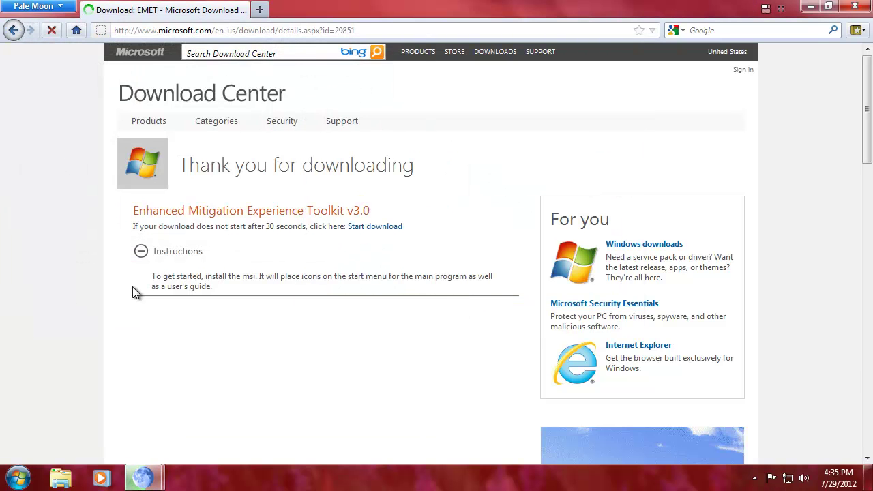
Return to the EMET v3.0 download details page and read its overview, including the benefits and Data Execution Prevention
key(alt+Left)
scroll(382, 375, down, 2)
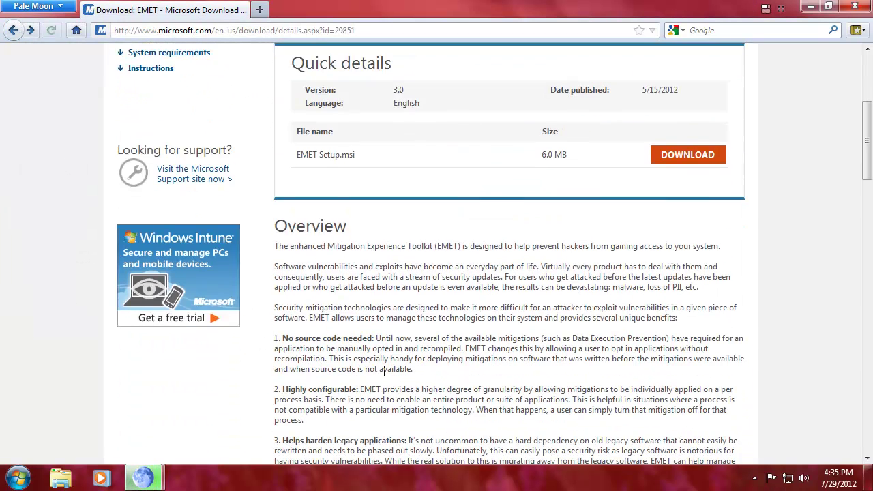
scroll(383, 370, down, 2)
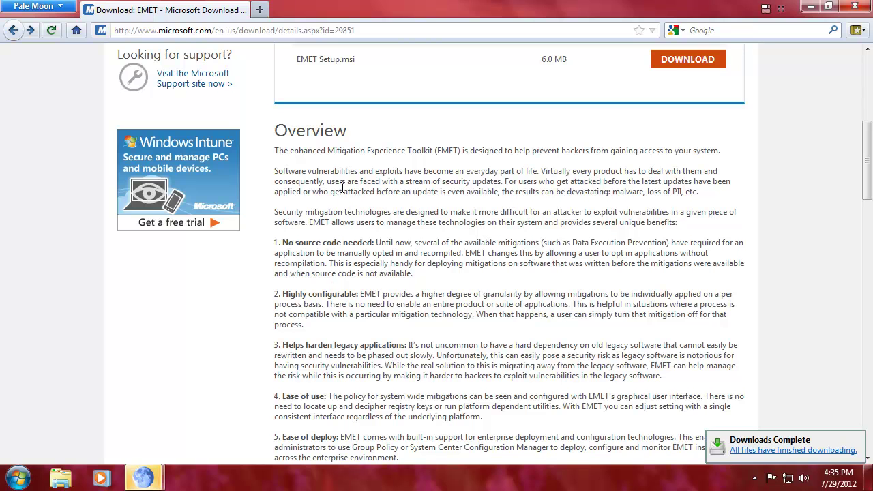
drag(469, 150, 711, 150)
click(712, 150)
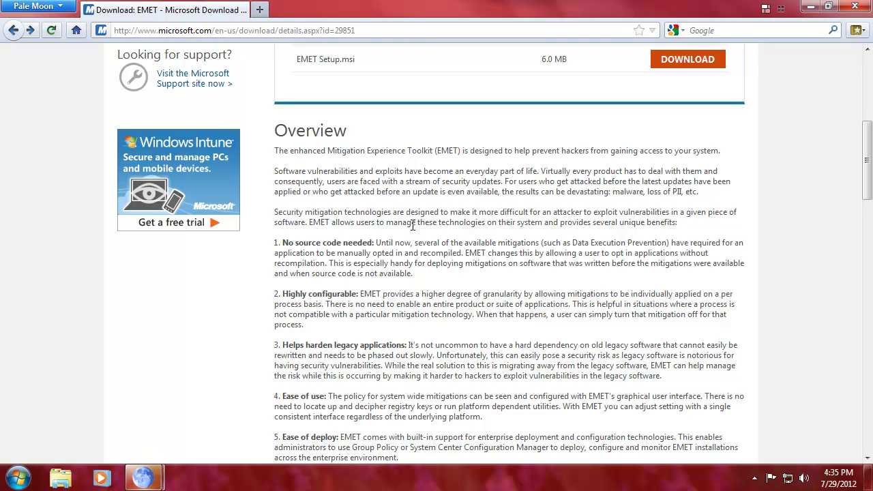
scroll(429, 244, down, 2)
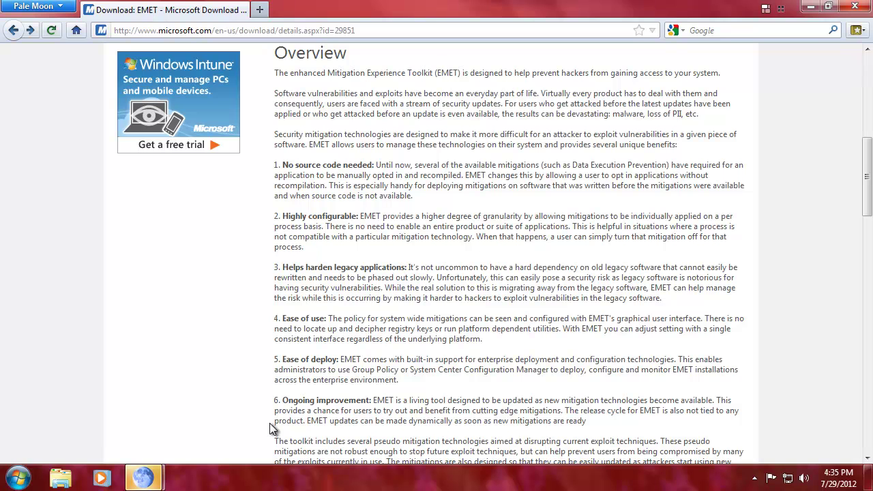
drag(572, 166, 669, 166)
click(564, 209)
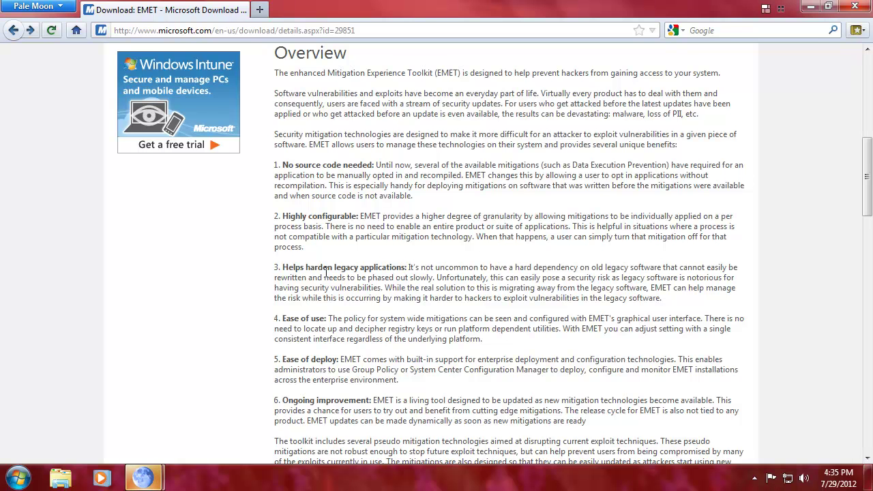
scroll(300, 314, down, 4)
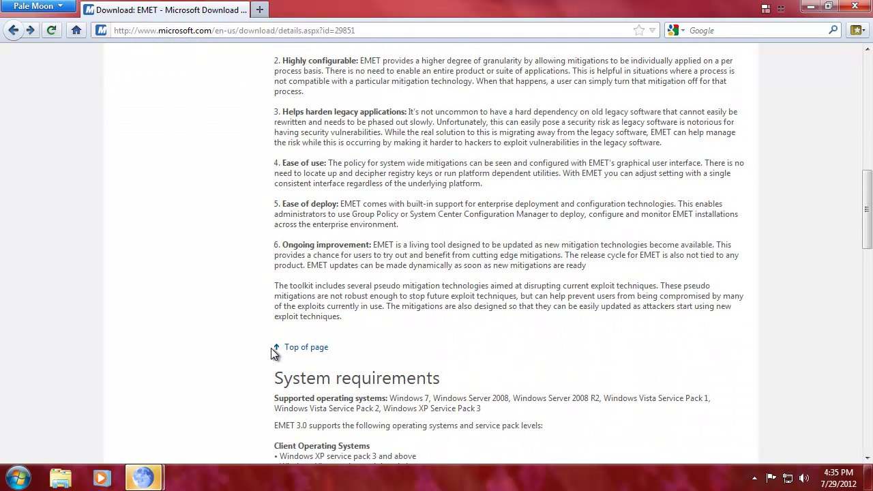
Run the downloaded EMET Setup file from the browser's downloads window
mouse_move(144, 477)
click(211, 431)
double_click(382, 160)
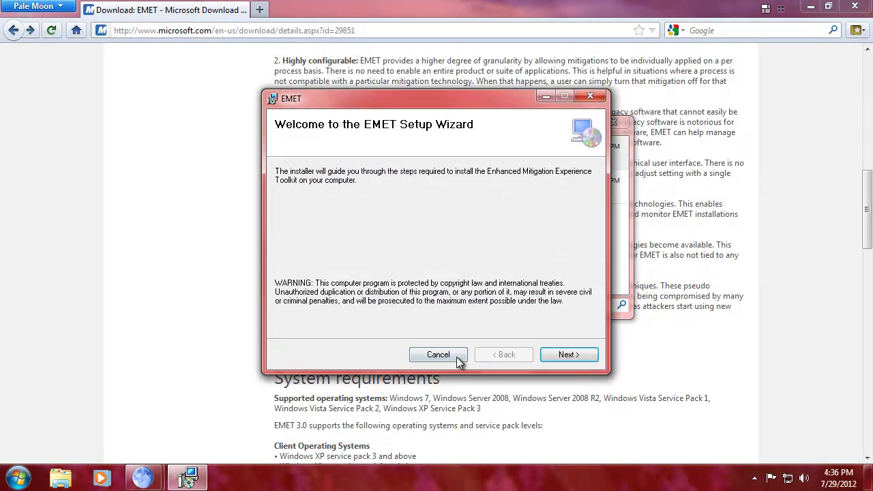
Go through the EMET setup wizard, keeping C:\Program Files\EMET\ and Just me, agree to the licence and start the installation
click(572, 356)
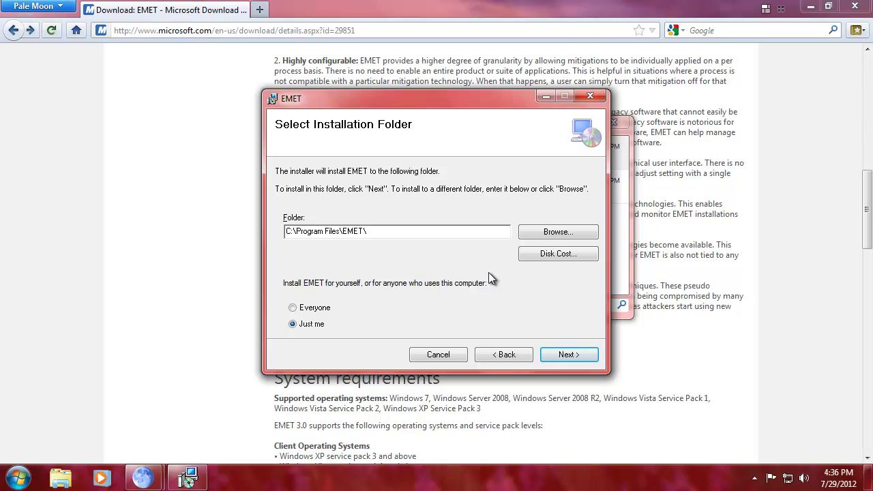
click(563, 354)
click(424, 327)
click(576, 360)
click(578, 360)
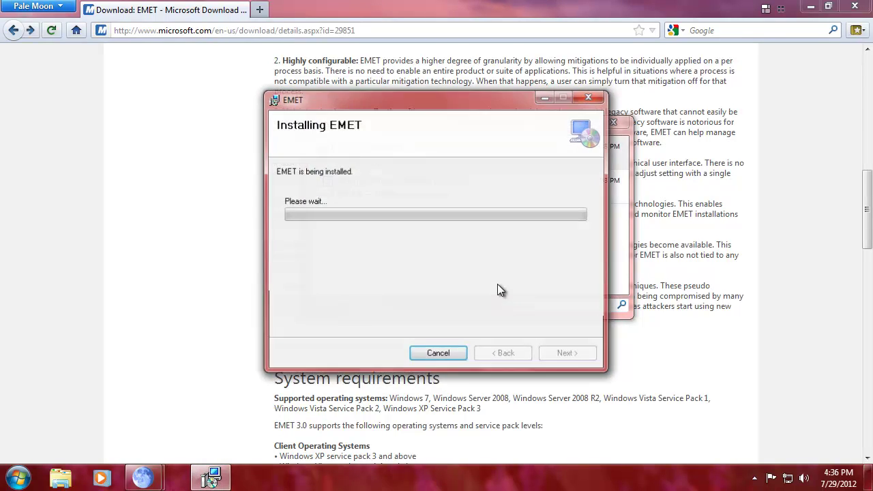
Close the downloads window and allow Pale Moon through Windows Firewall on private networks
click(617, 213)
click(331, 305)
click(608, 126)
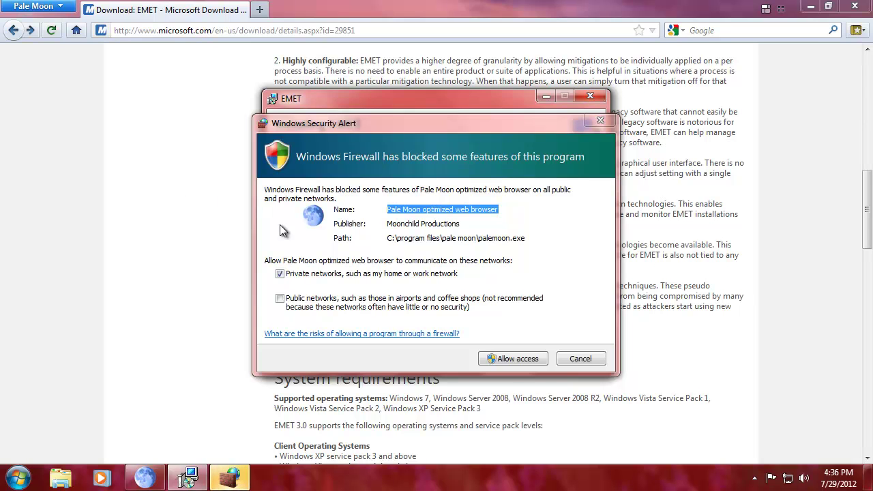
click(525, 356)
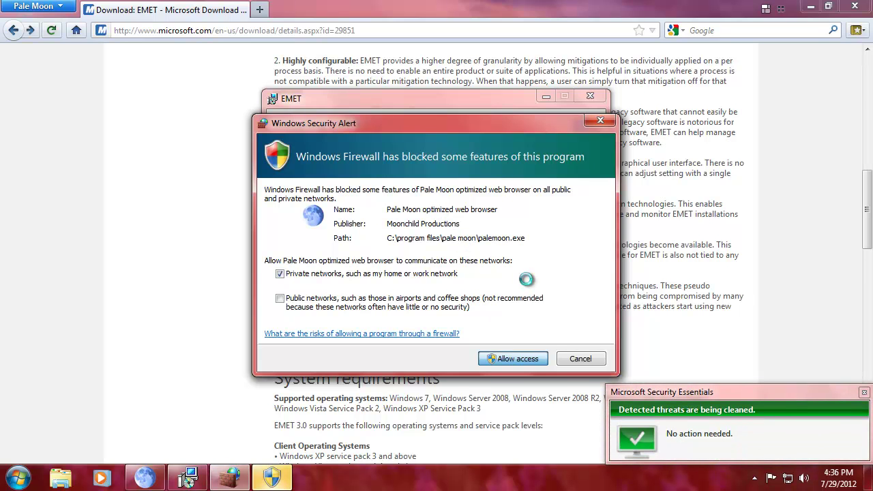
click(491, 358)
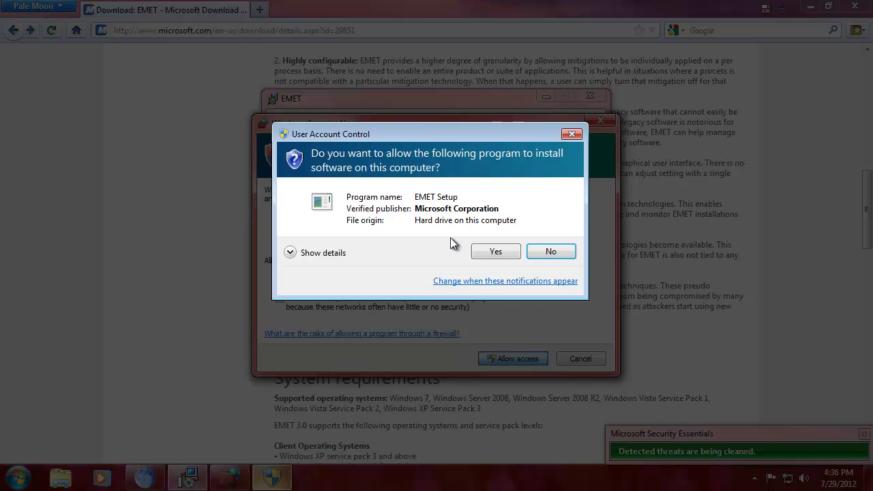
Authorize EMET Setup to install software on the computer and close the completed setup wizard
click(490, 249)
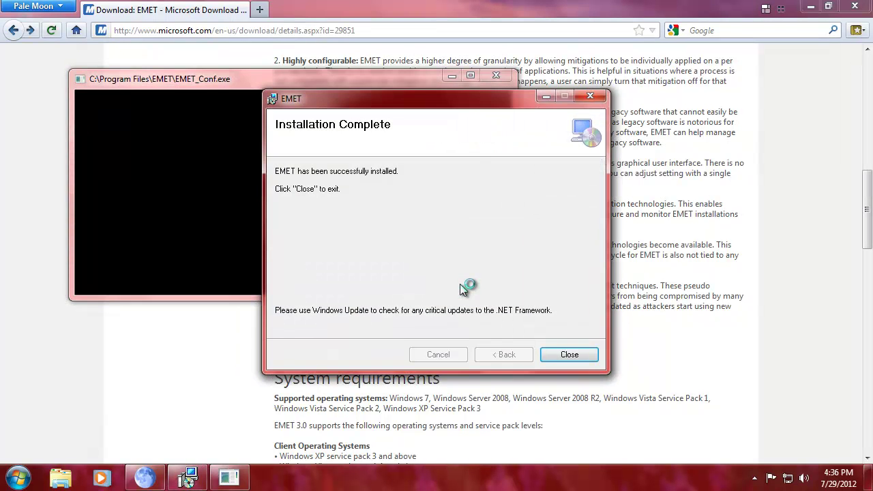
click(569, 356)
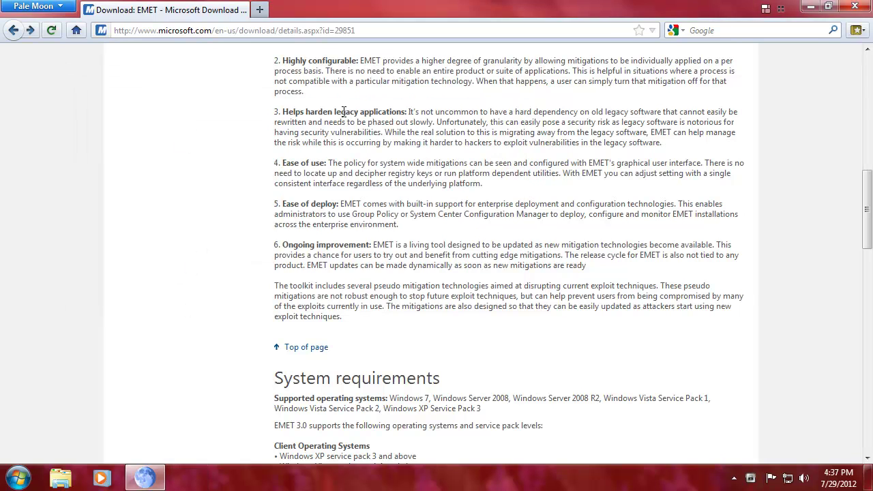
Close the browser and empty the Recycle Bin, permanently deleting the AndroMouse Desktop 2.5 archive
click(847, 10)
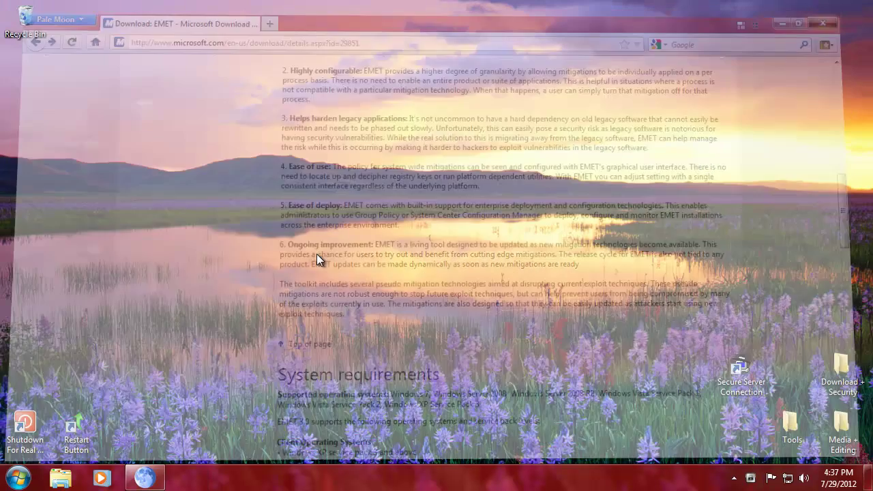
right_click(38, 31)
click(106, 60)
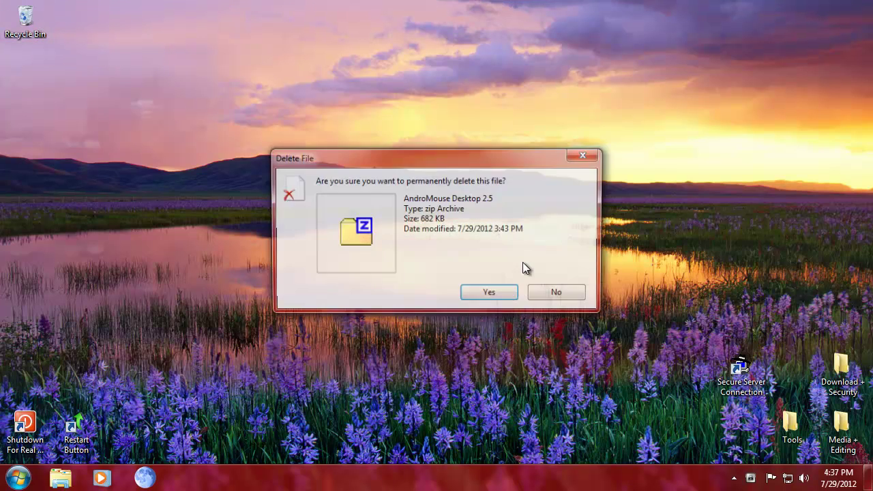
click(495, 295)
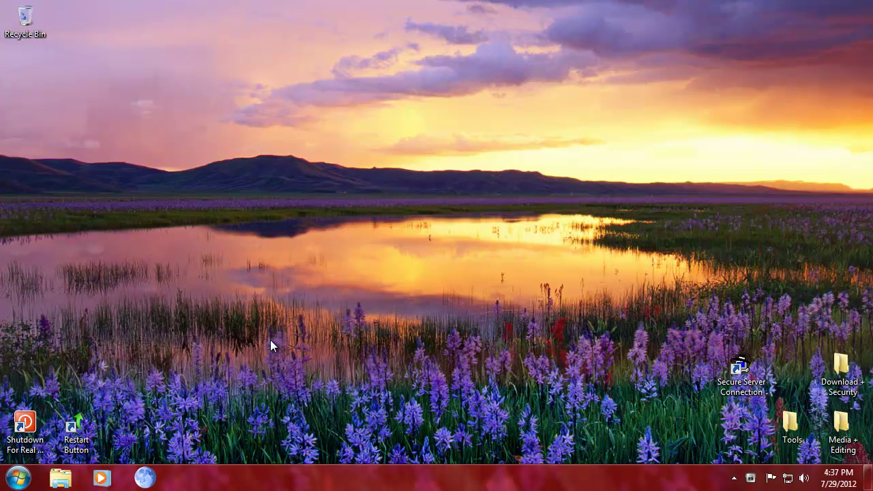
Launch EMET 3.0, permit it to make changes to the computer, and look through its list of running processes
click(18, 478)
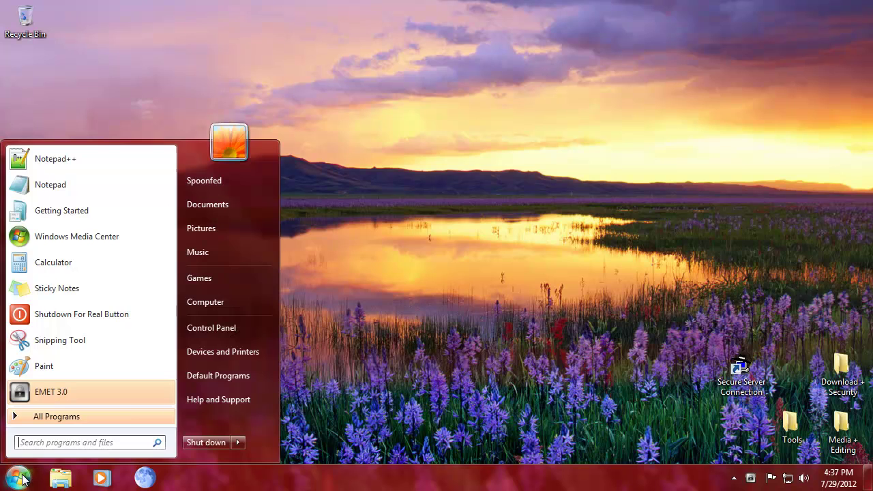
click(120, 396)
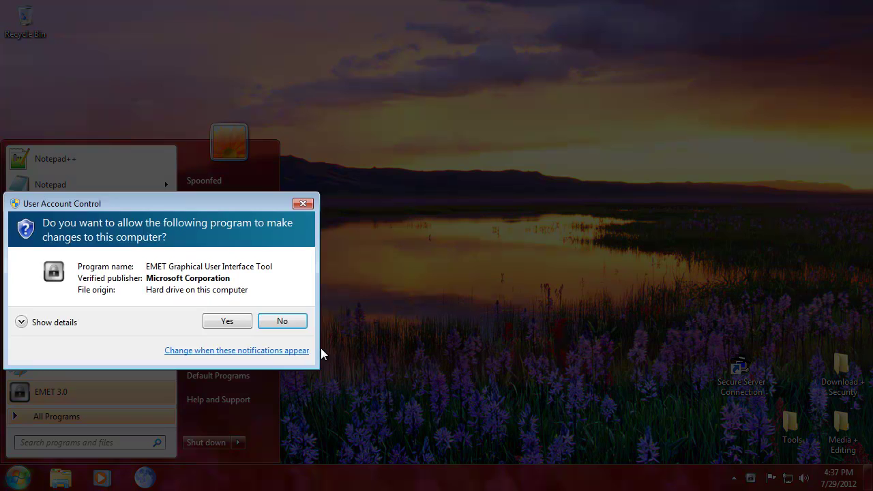
click(229, 319)
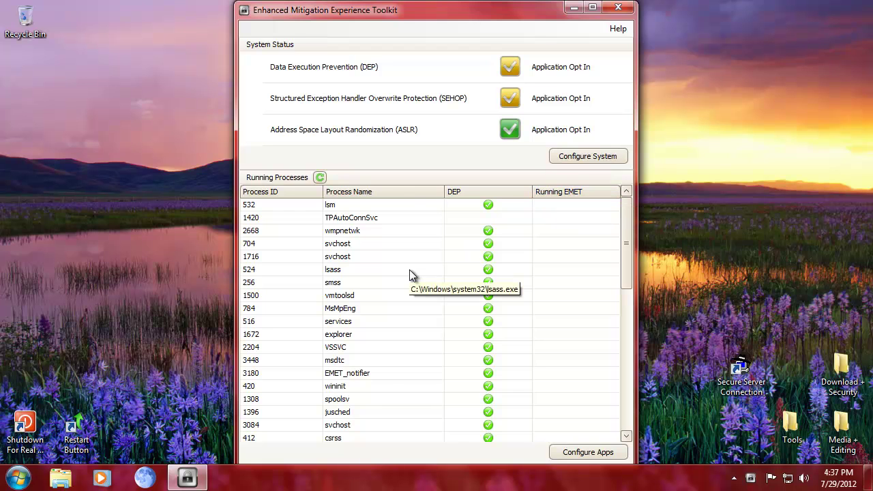
drag(625, 244, 635, 411)
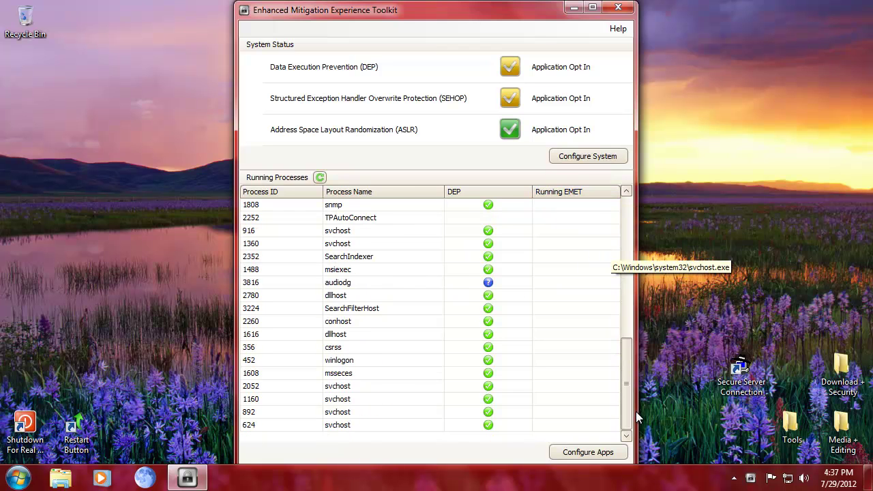
scroll(624, 227, up, 5)
Add palemoon.exe from C:\Program Files\Pale Moon to the applications protected by EMET and save the application configuration
click(577, 453)
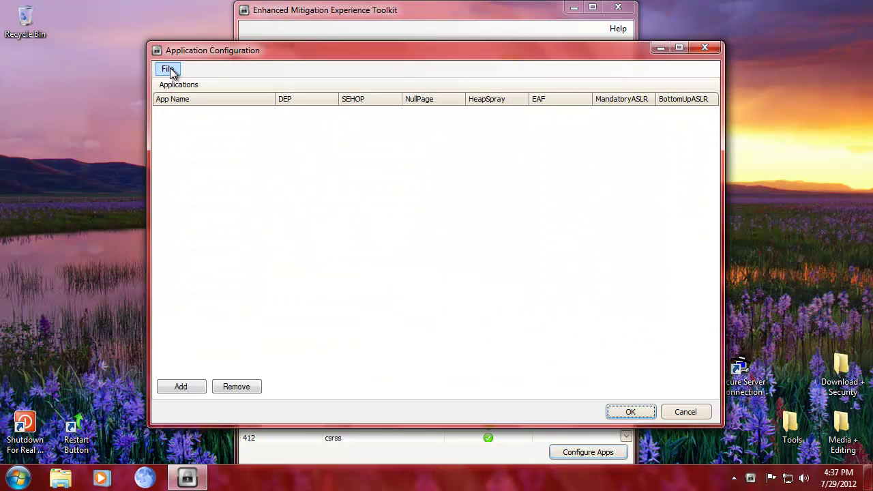
click(175, 386)
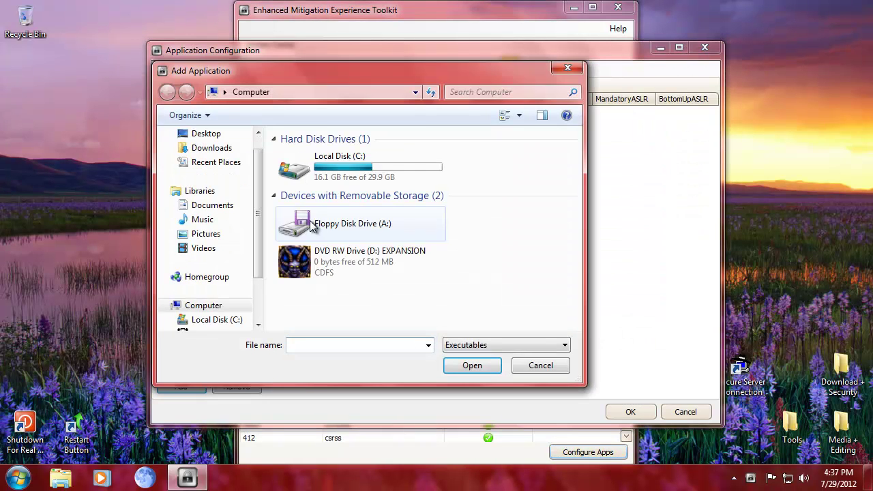
click(219, 207)
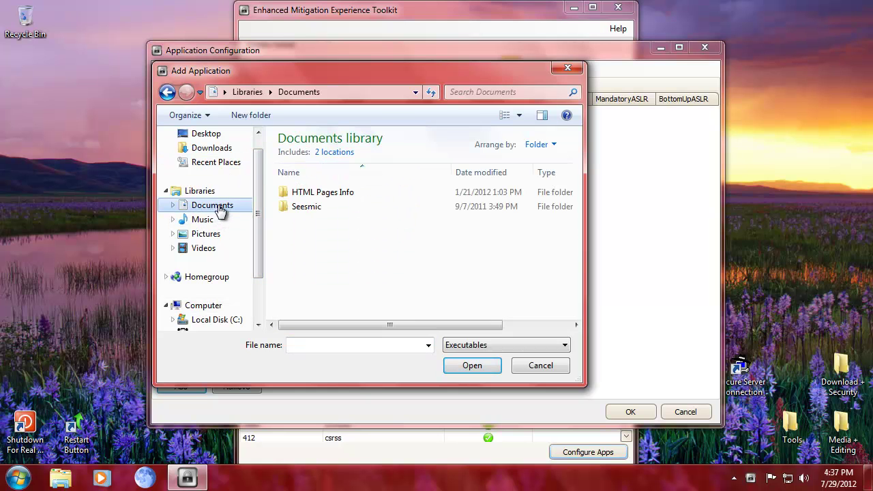
click(220, 319)
double_click(312, 184)
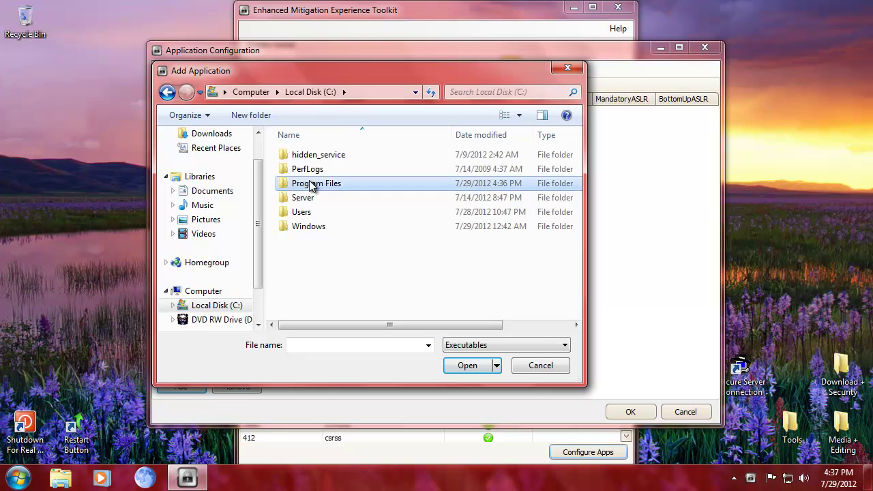
scroll(334, 271, down, 5)
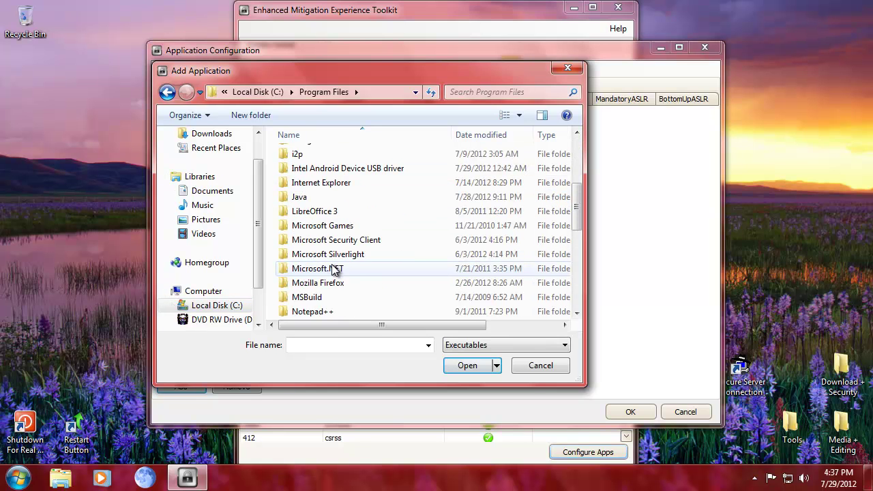
scroll(334, 271, down, 1)
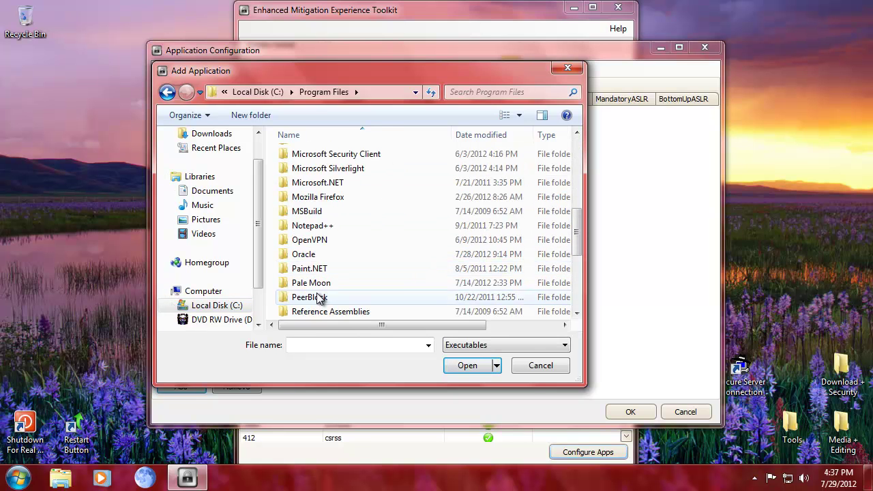
double_click(324, 282)
scroll(317, 283, down, 1)
click(317, 283)
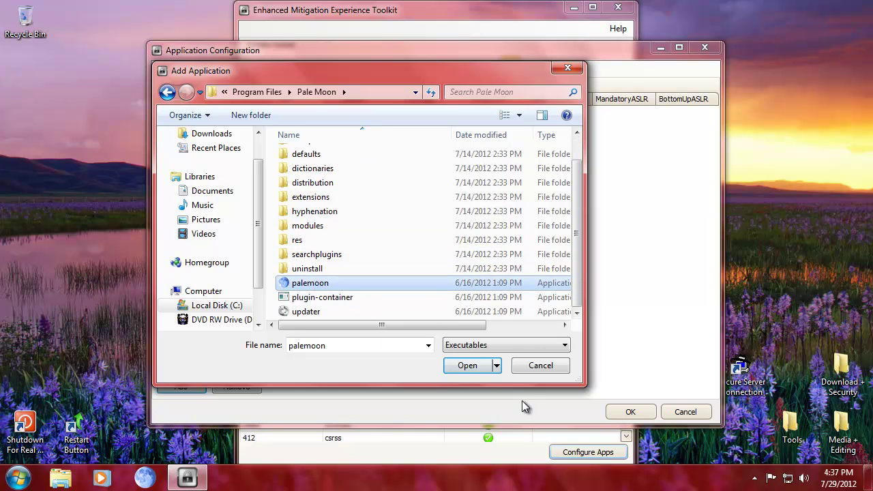
click(467, 366)
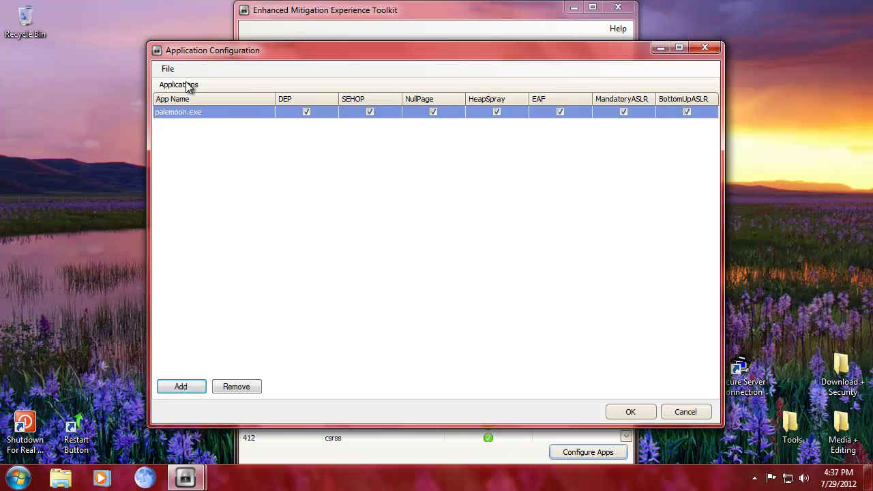
click(609, 416)
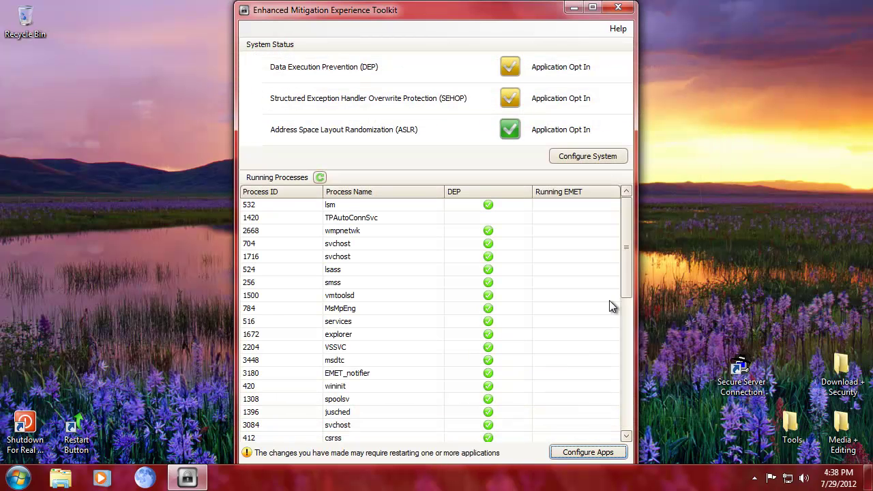
Set the system-wide DEP mitigation to Always On, save the system configuration, and close EMET, acknowledging the restart notice
drag(624, 271, 626, 173)
click(586, 152)
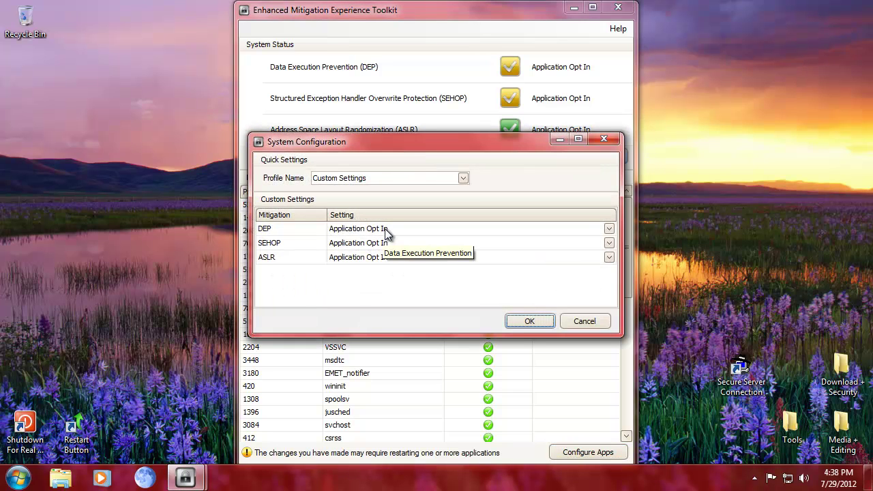
click(608, 229)
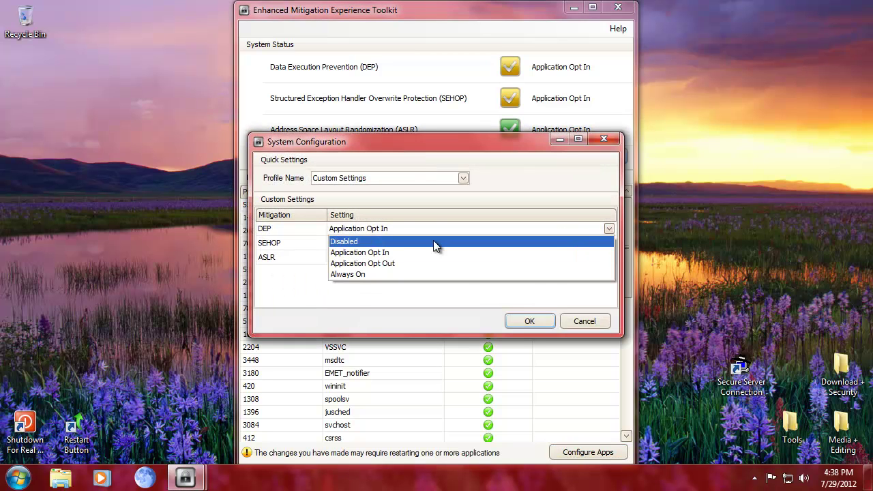
click(376, 274)
click(586, 242)
click(491, 257)
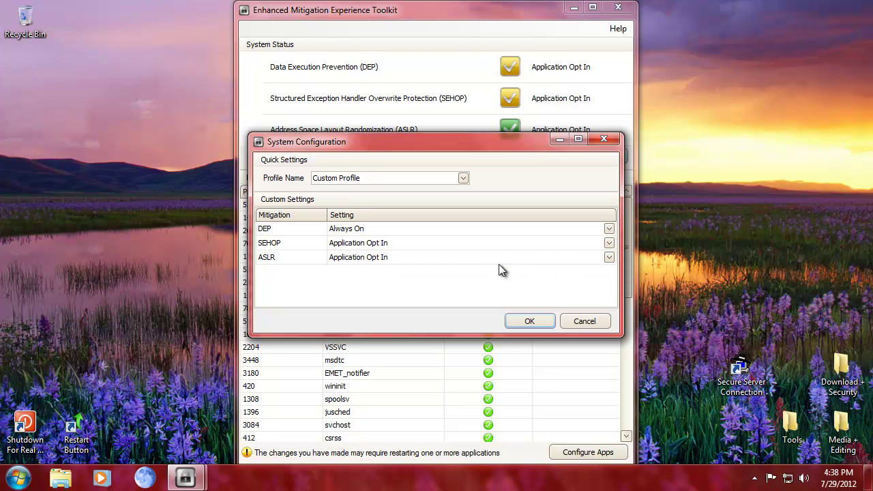
click(542, 260)
click(513, 278)
click(536, 321)
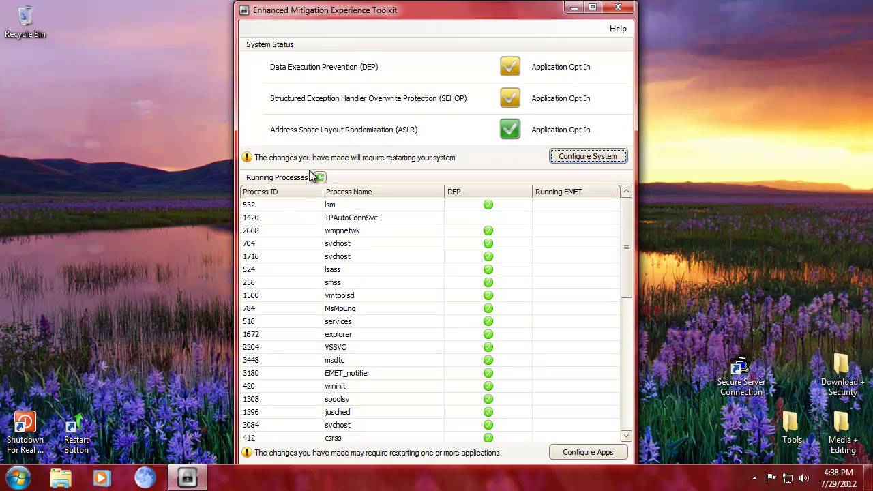
click(612, 9)
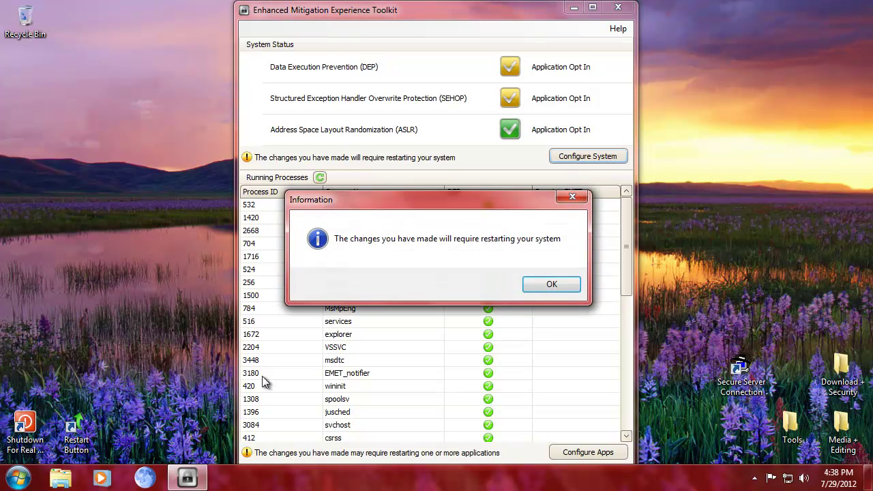
click(535, 293)
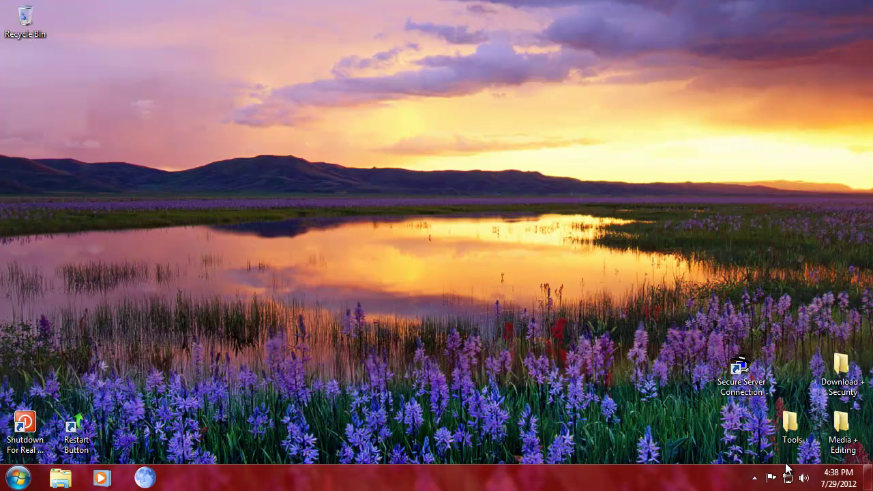
Launch Pale Moon and check for the EMET Notifier among the hidden notification icons, dismissing its notification
click(754, 478)
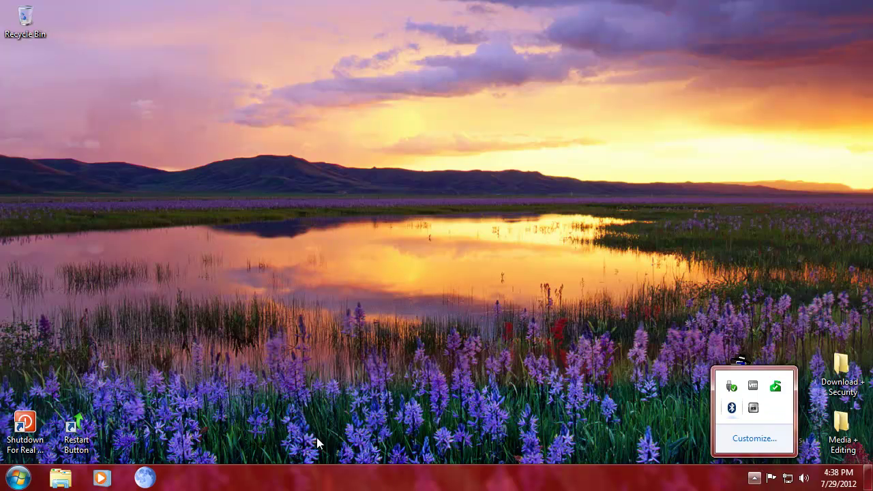
click(161, 304)
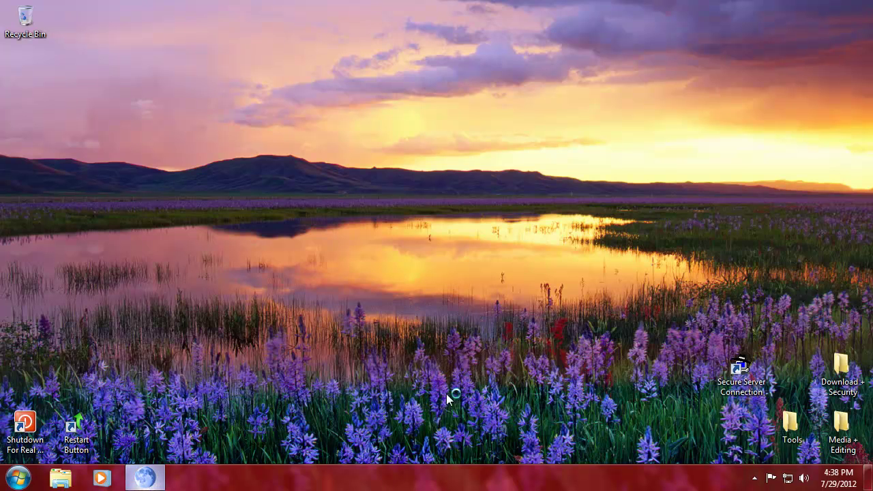
click(753, 478)
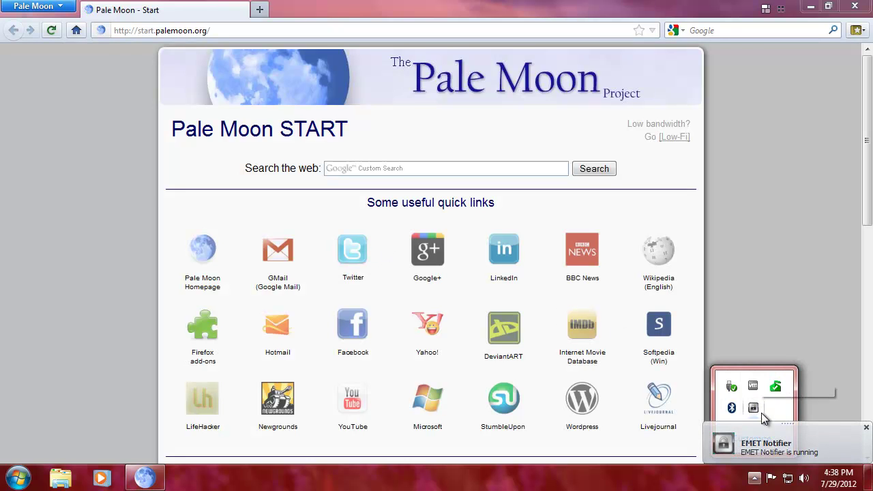
right_click(752, 407)
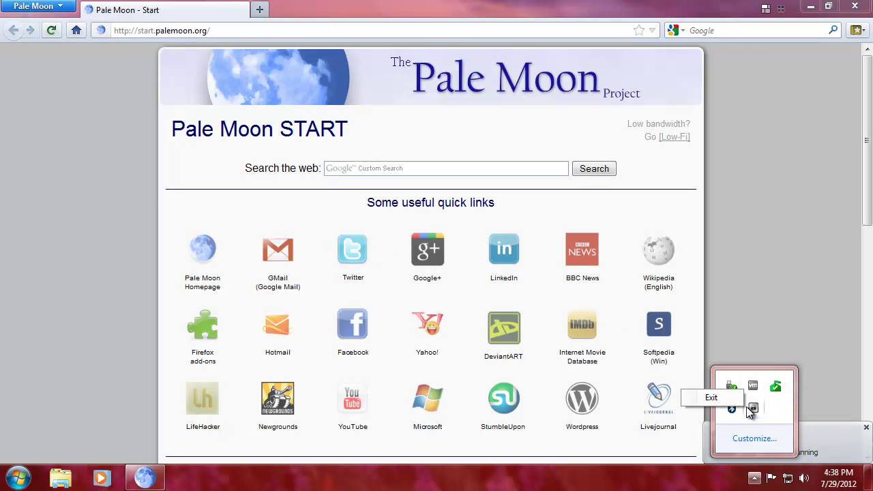
click(865, 434)
click(866, 387)
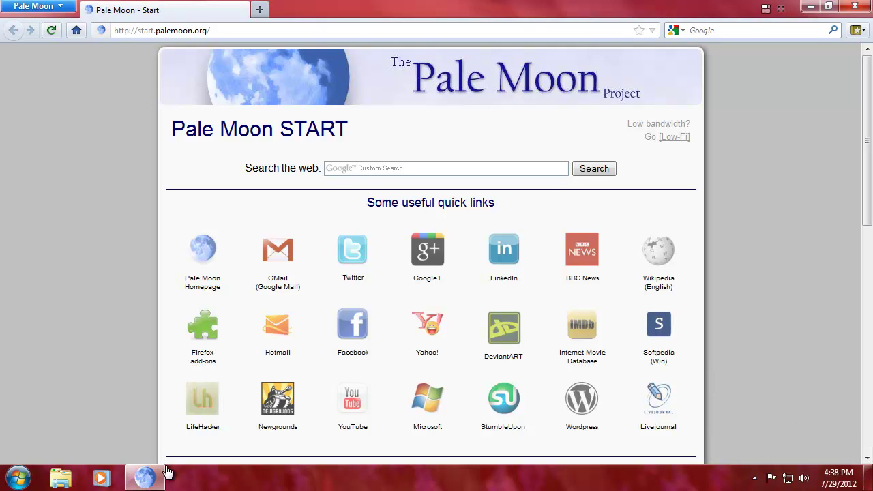
Reopen EMET 3.0, check in the running processes whether palemoon is running under EMET, and close it
click(18, 478)
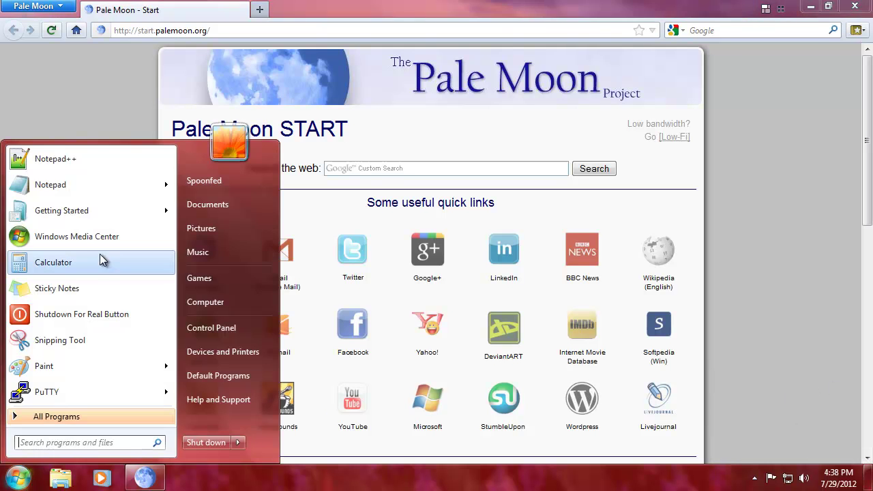
click(67, 416)
scroll(71, 368, down, 1)
scroll(68, 361, down, 2)
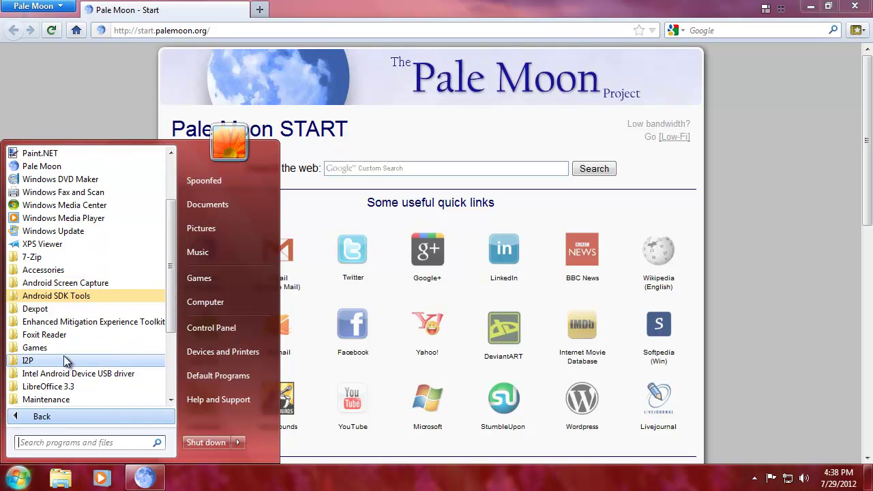
click(69, 284)
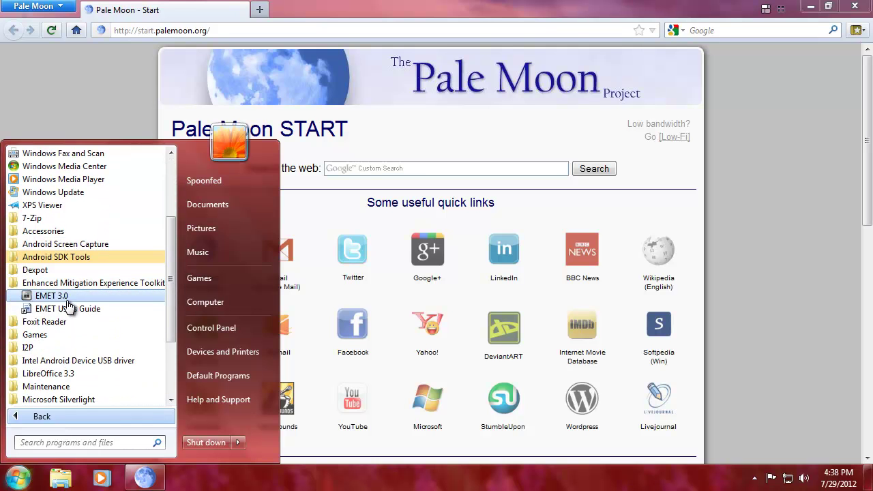
click(68, 296)
click(227, 321)
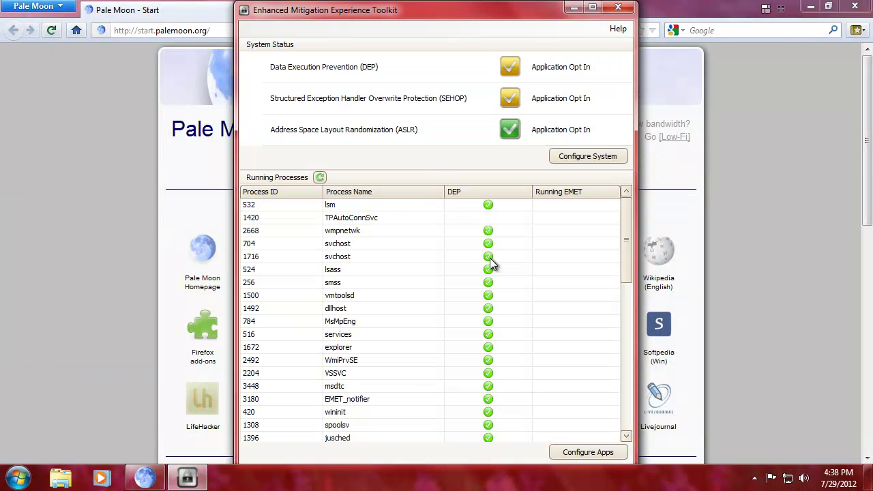
drag(627, 259, 628, 340)
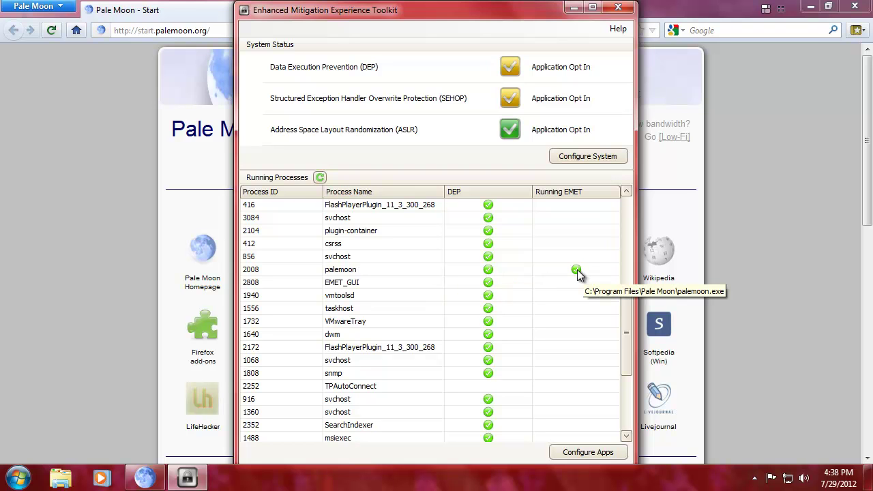
drag(625, 302, 621, 203)
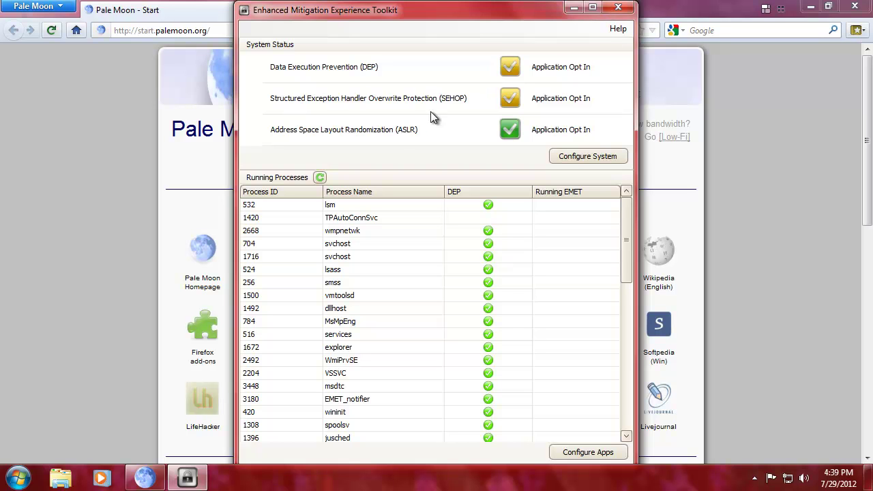
click(618, 7)
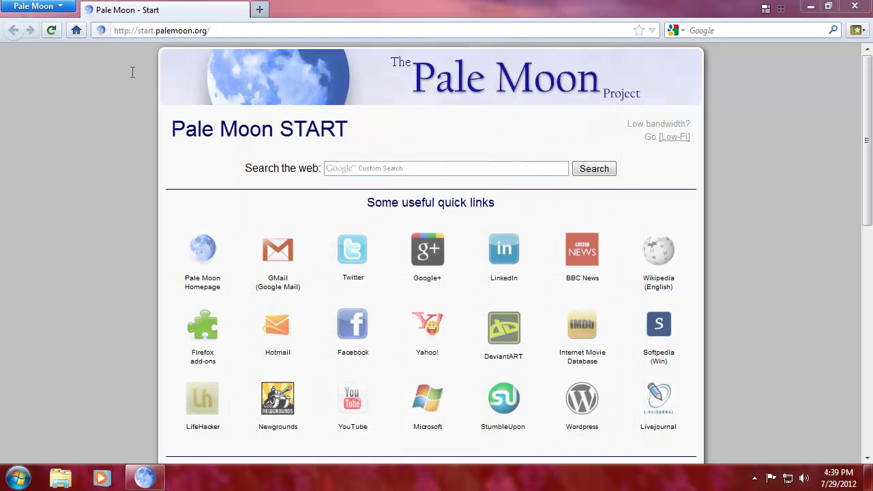
Minimize Pale Moon, open Local Security Policy with secpol.msc, and create new software restriction policies
click(810, 7)
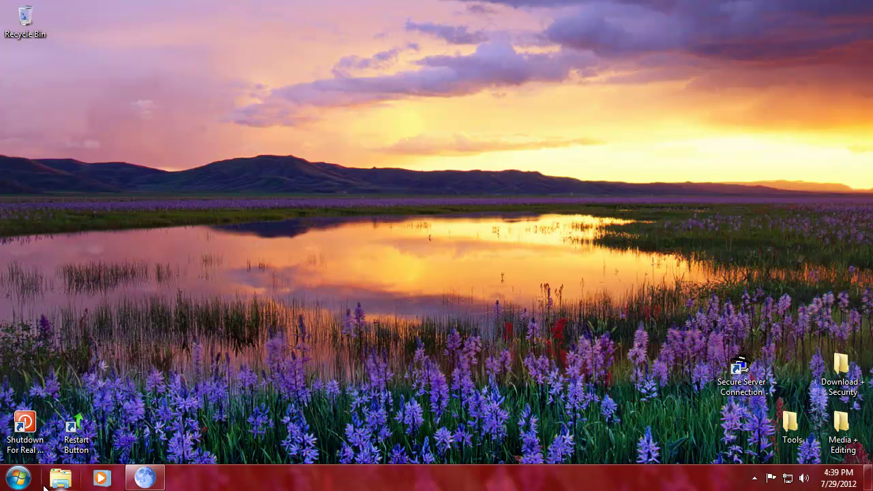
click(18, 477)
text(secpol.msc)
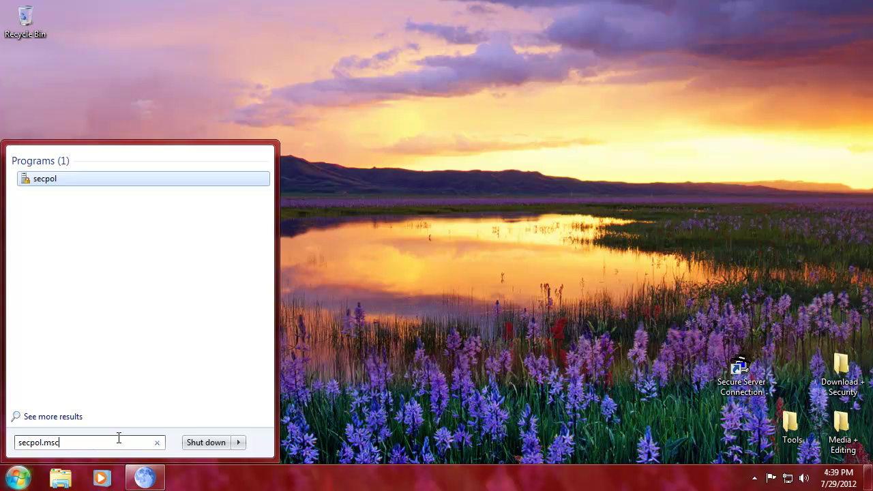
key(Return)
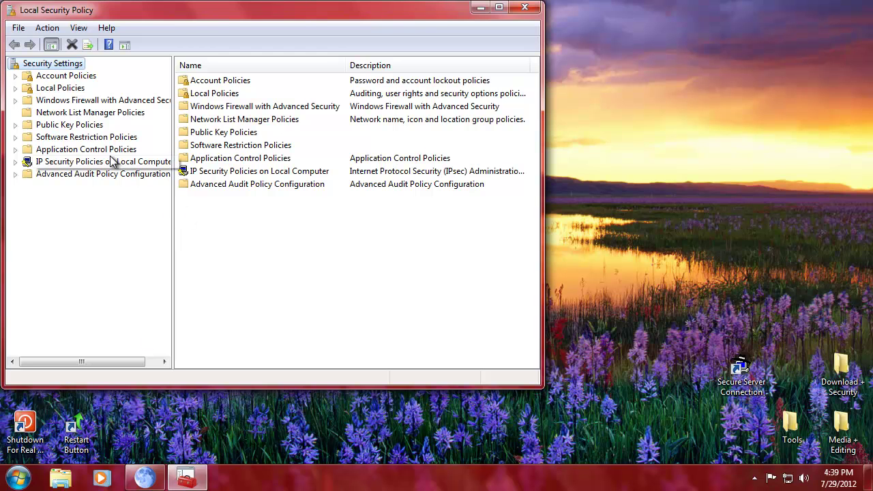
click(50, 138)
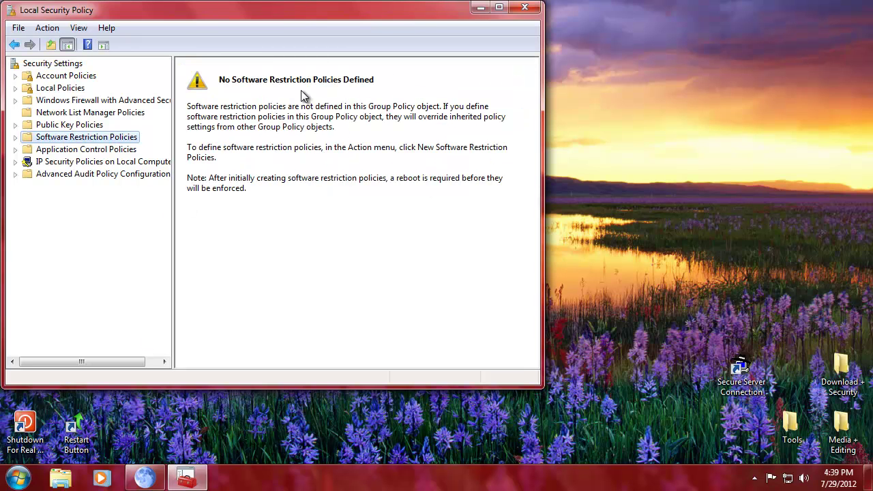
right_click(57, 138)
click(113, 148)
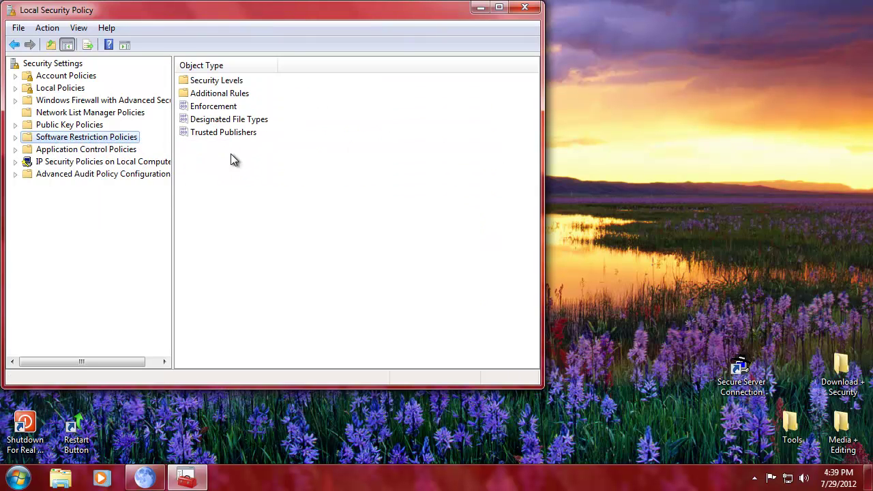
Open the properties of the Disallowed security level in Software Restriction Policies and read its description
click(231, 82)
double_click(231, 82)
right_click(222, 83)
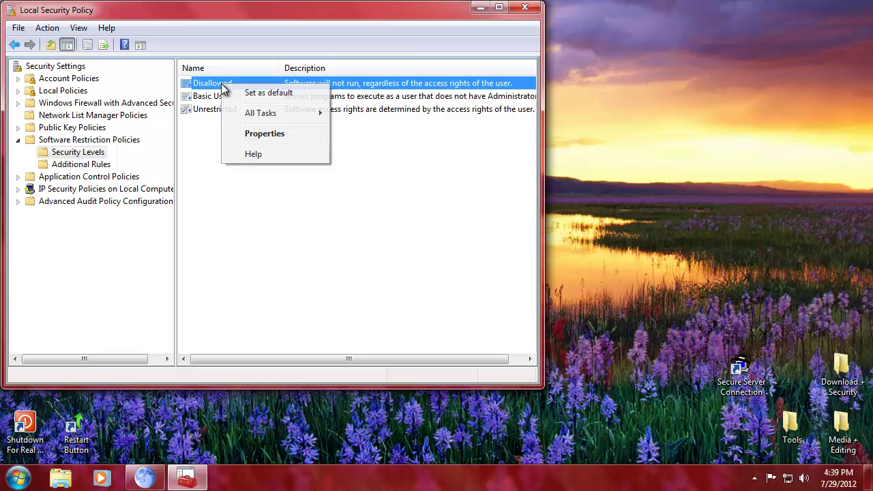
click(272, 132)
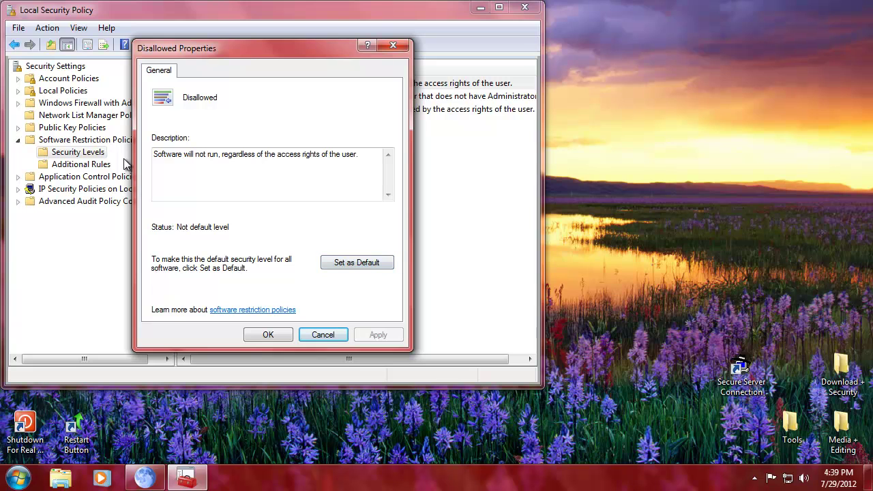
drag(155, 154, 316, 197)
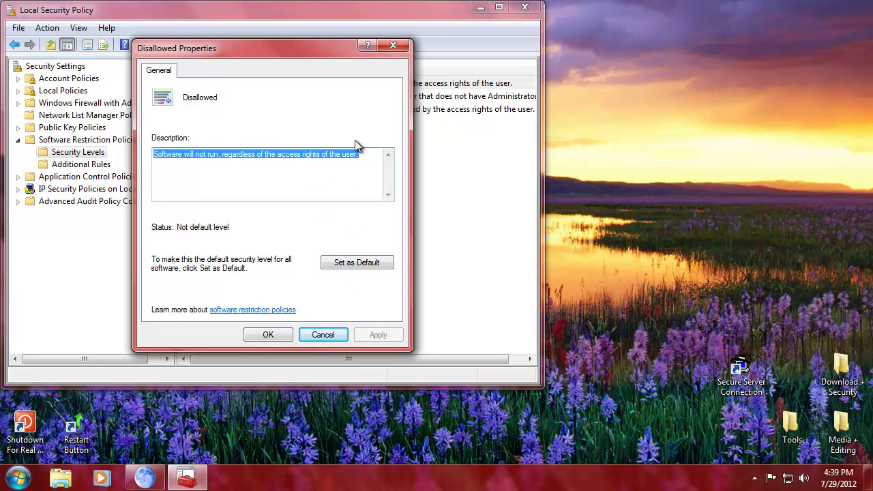
Close the Disallowed properties, look at the Additional Rules folder, and return to the Unrestricted entry in Security Levels
key(Escape)
click(239, 155)
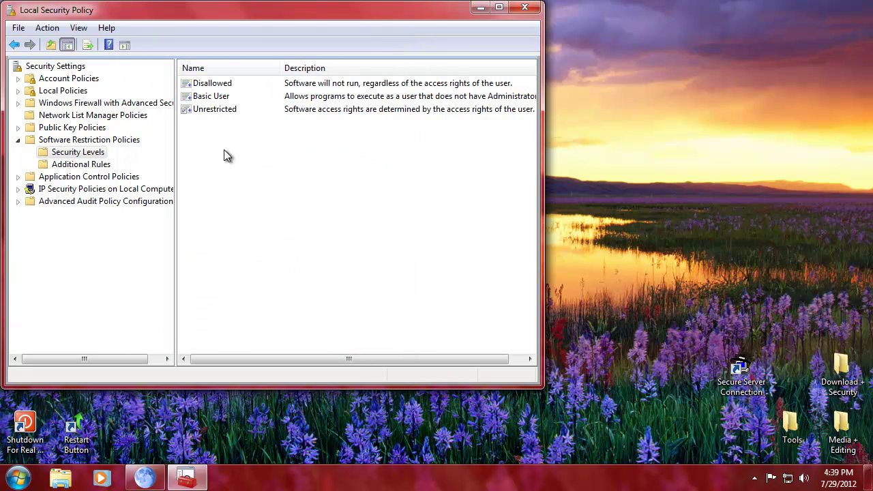
click(68, 164)
drag(244, 68, 306, 69)
drag(312, 359, 208, 357)
click(66, 156)
click(227, 113)
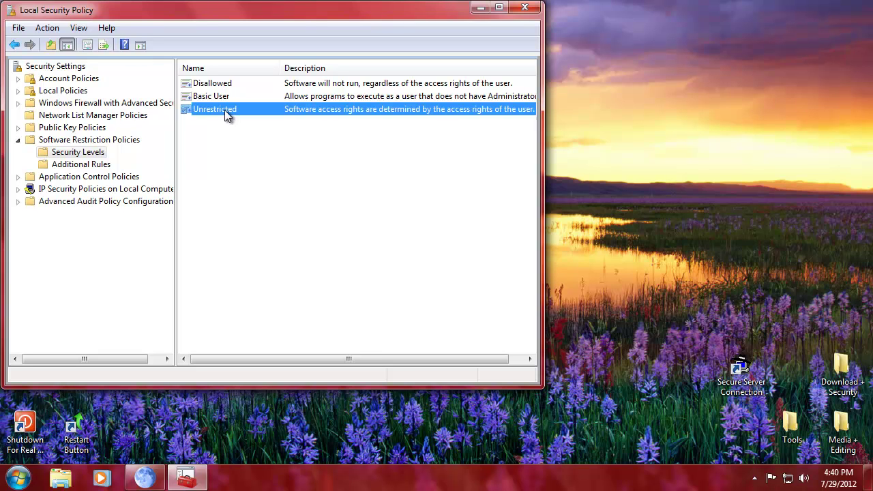
Compare the descriptions of the Unrestricted, Disallowed and Basic User security levels
drag(351, 358, 325, 156)
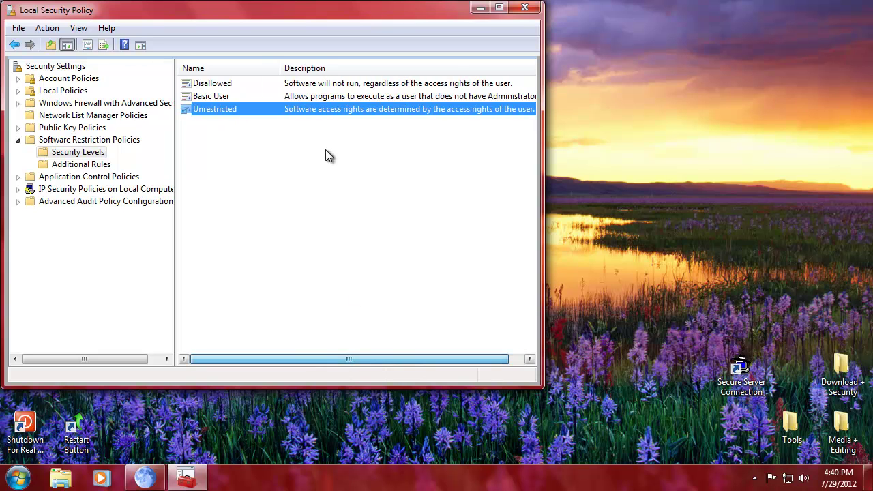
click(381, 96)
click(310, 84)
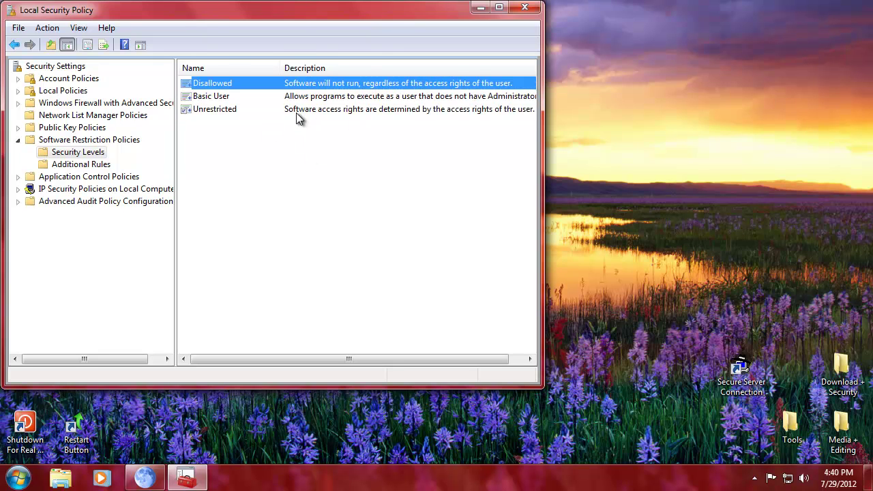
click(322, 96)
drag(252, 356, 225, 357)
click(214, 84)
click(213, 96)
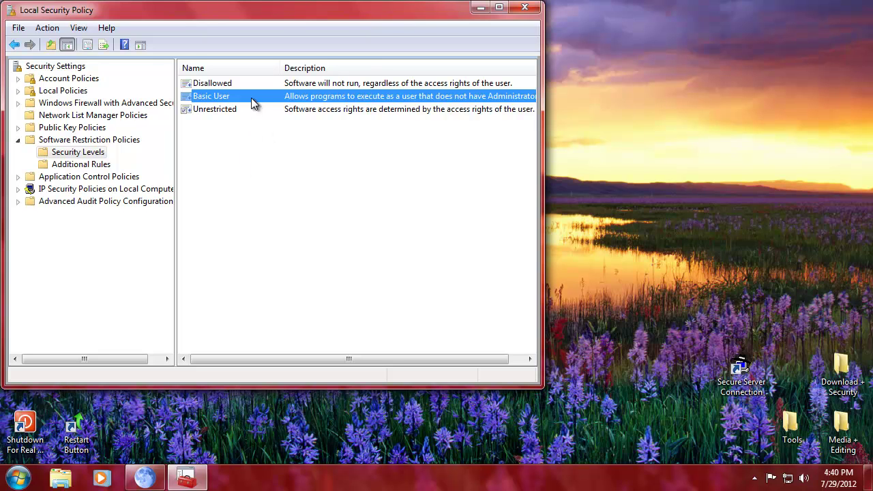
drag(410, 361, 425, 362)
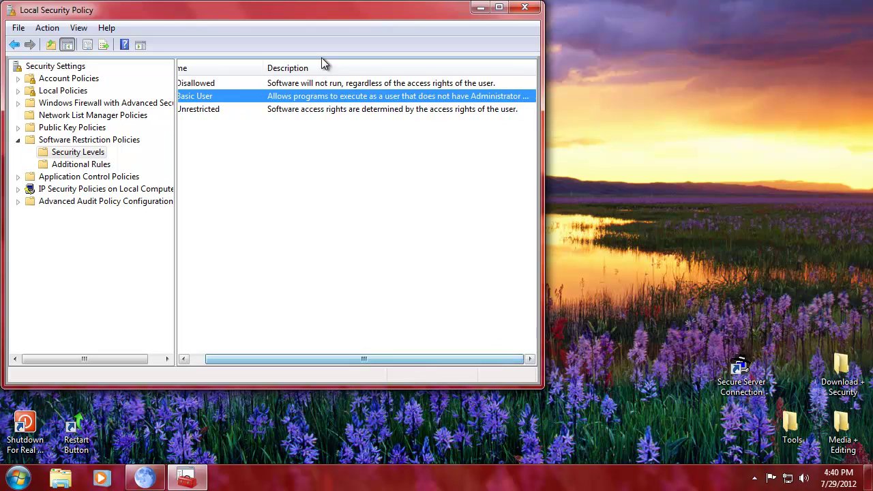
Open the properties of the Basic User security level, read its full description, and close them
right_click(339, 97)
click(381, 147)
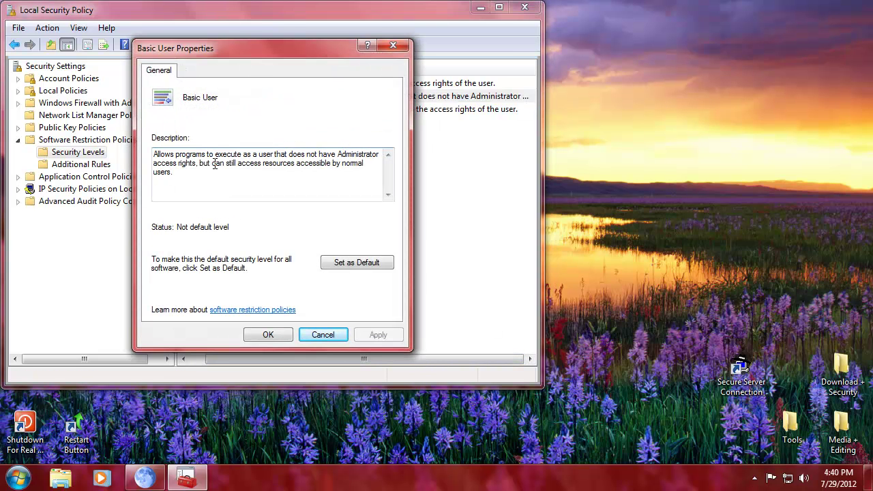
drag(154, 155, 325, 178)
click(295, 177)
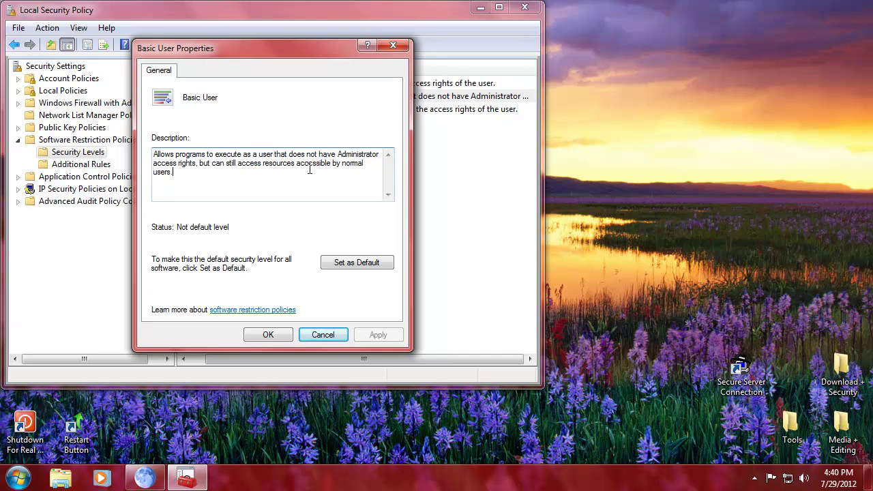
key(ctrl+a)
click(214, 181)
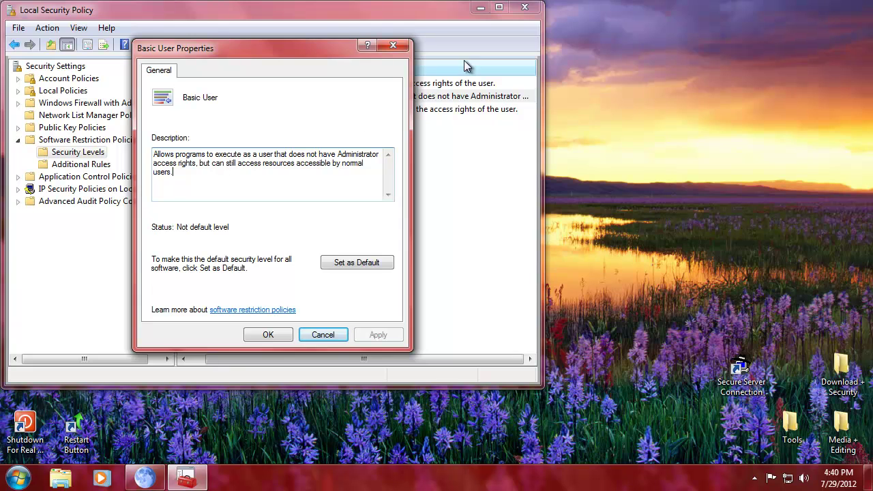
click(393, 46)
click(304, 172)
key(Down)
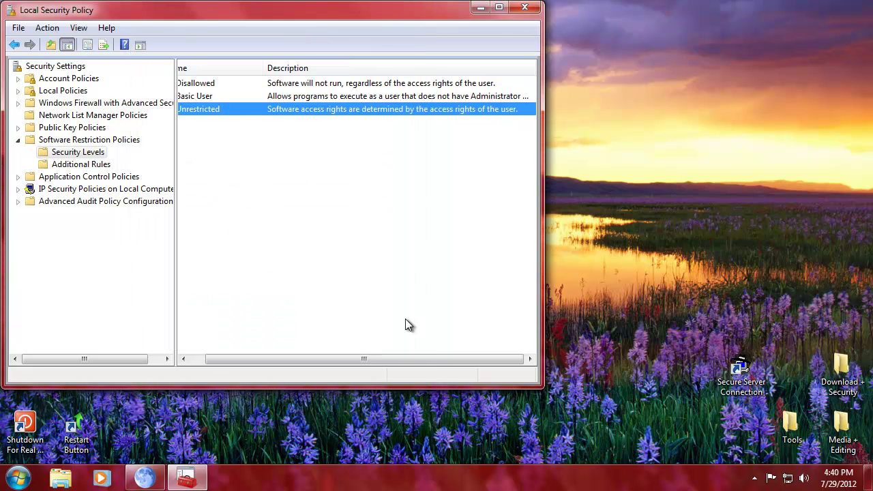
drag(393, 358, 192, 357)
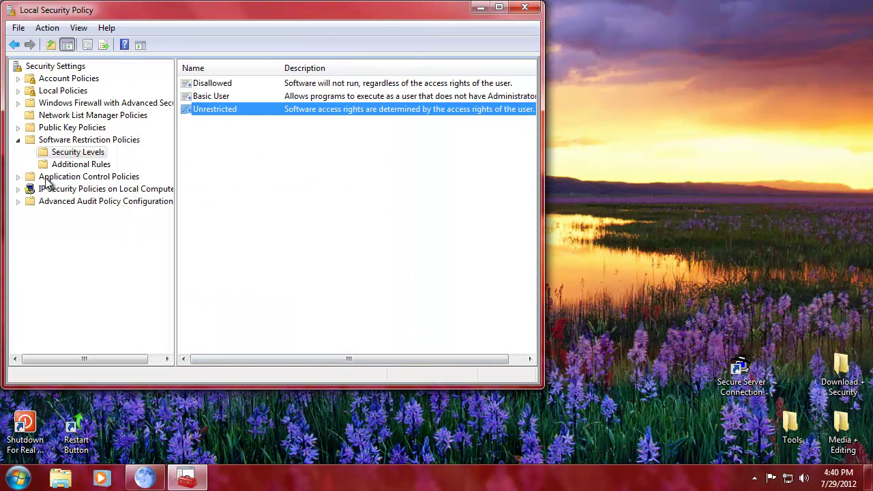
Open the Enforcement properties in Software Restriction Policies and review which files and users the policies apply to
click(77, 164)
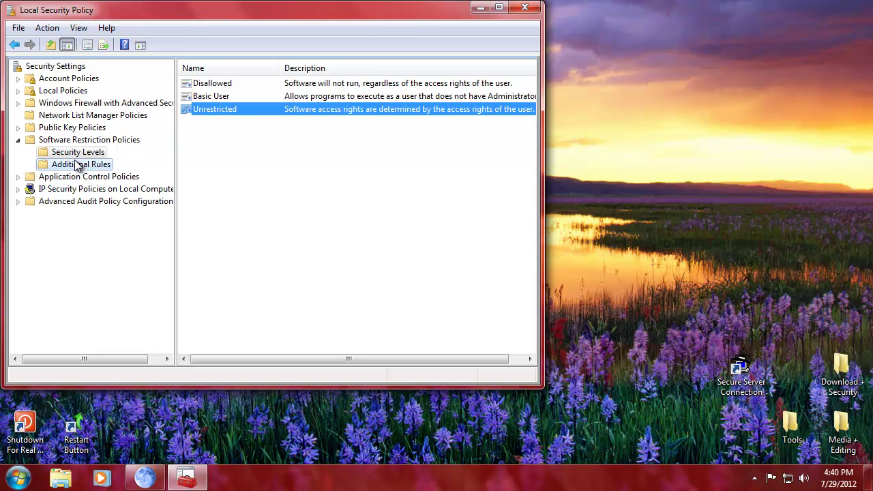
click(88, 140)
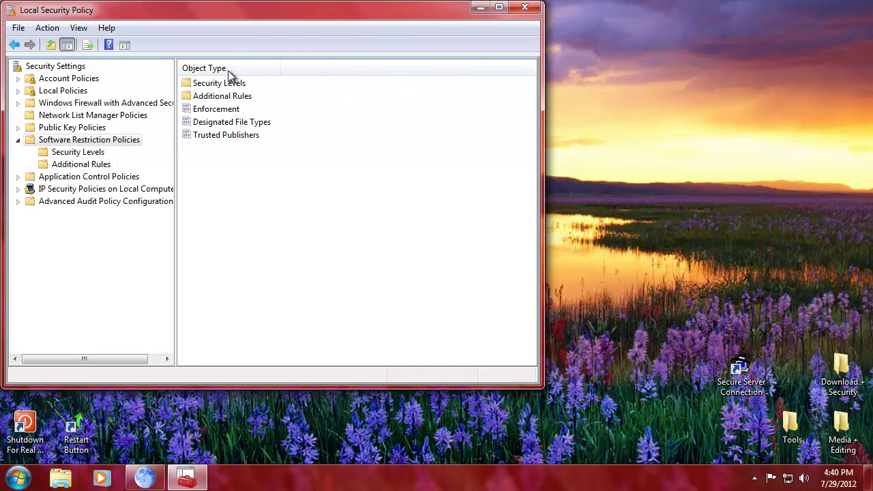
click(225, 113)
right_click(230, 114)
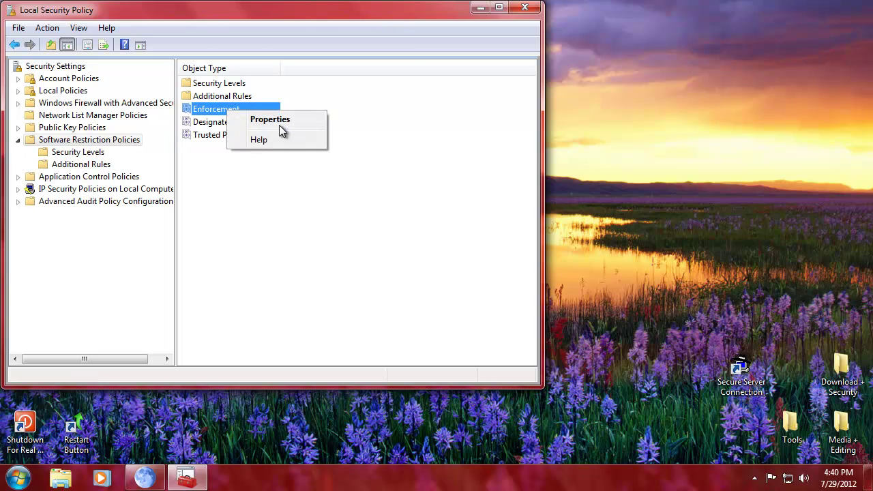
click(270, 119)
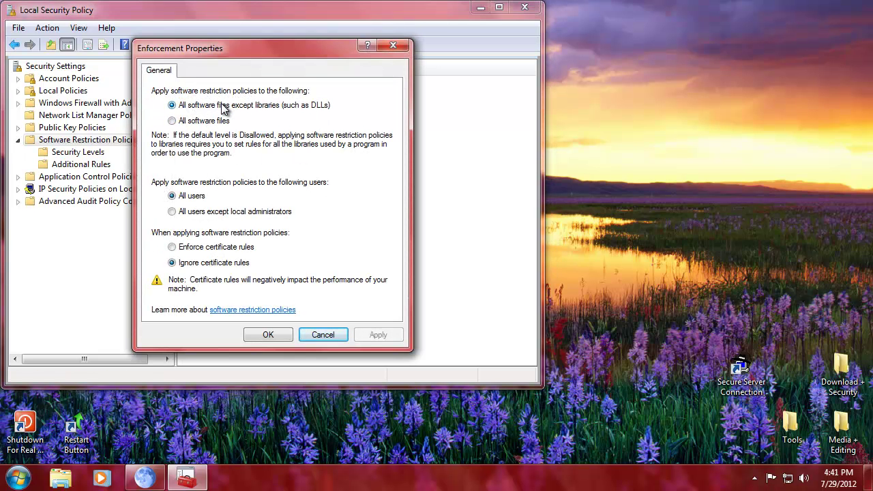
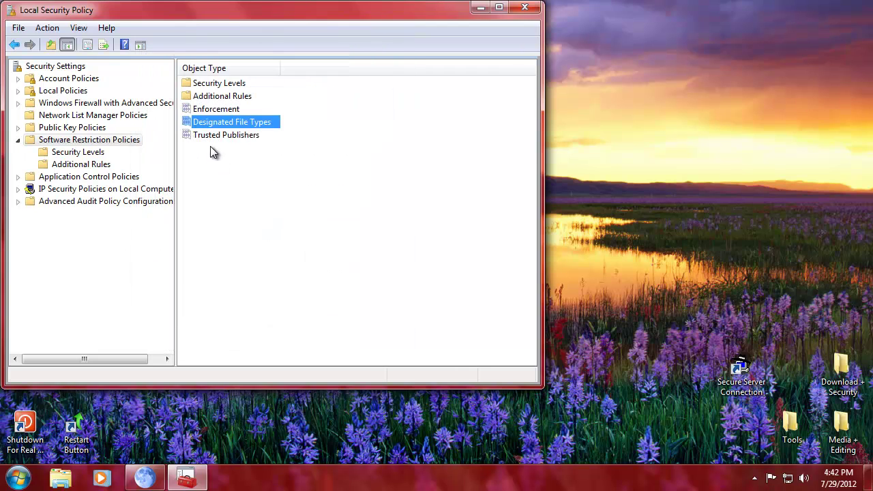
Examine the Trusted Publishers policy options by temporarily enabling Define these policy settings, and leave the properties without saving
click(258, 150)
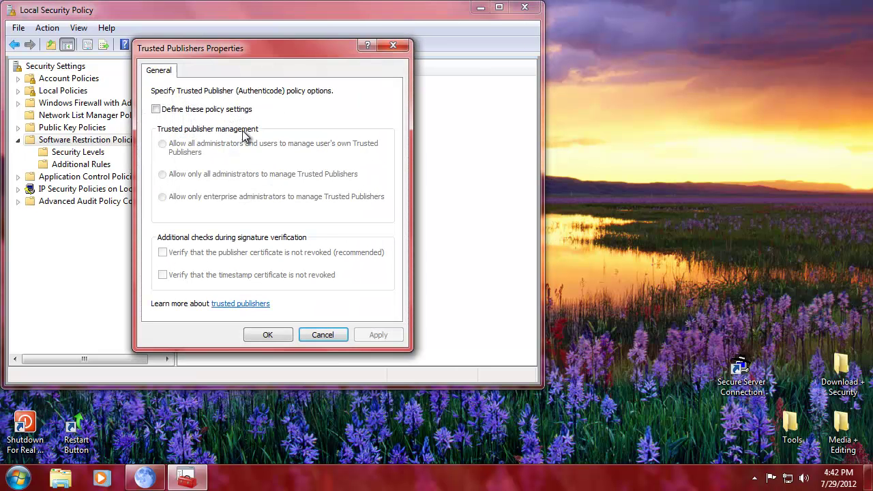
click(164, 112)
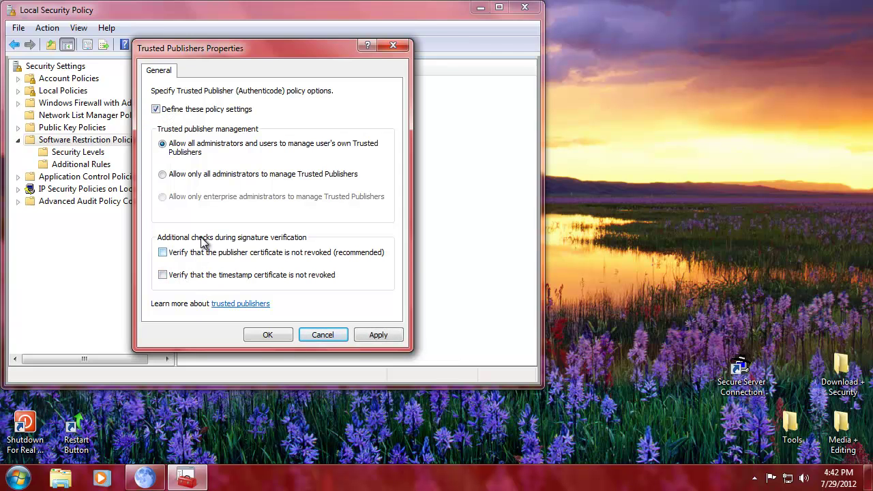
click(156, 109)
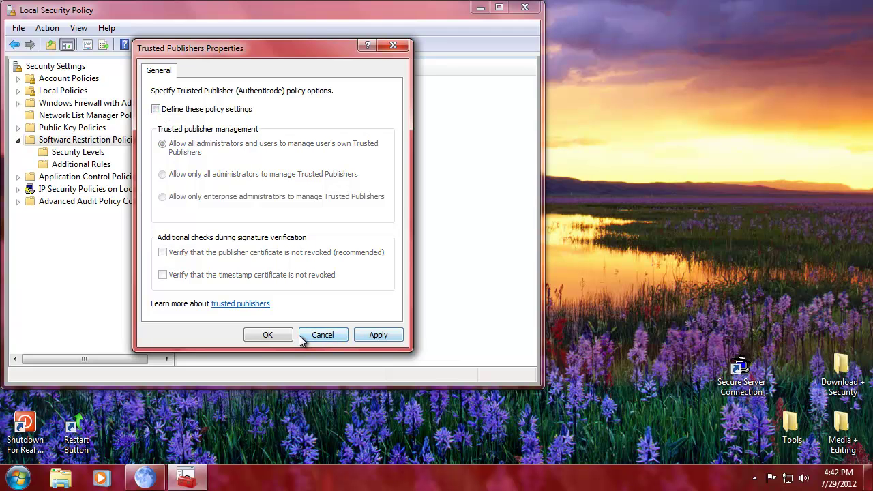
click(309, 334)
click(270, 209)
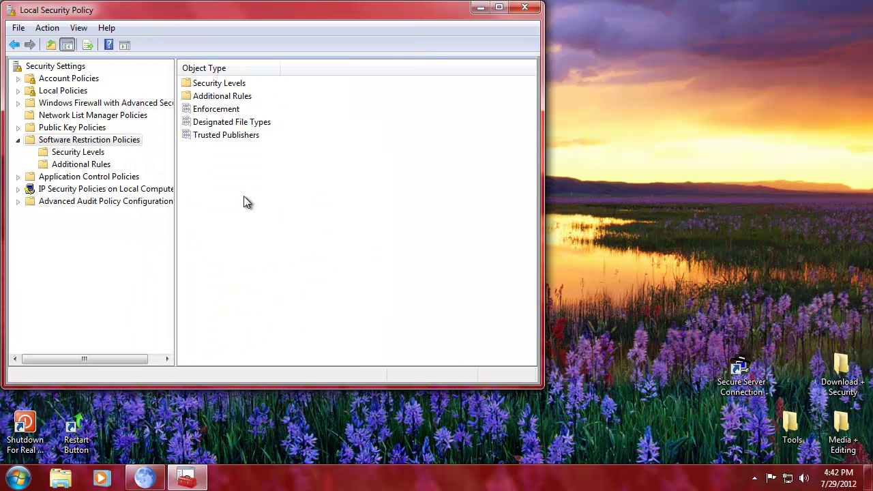
Check the categories under Local Policies and close the Local Security Policy window
click(238, 86)
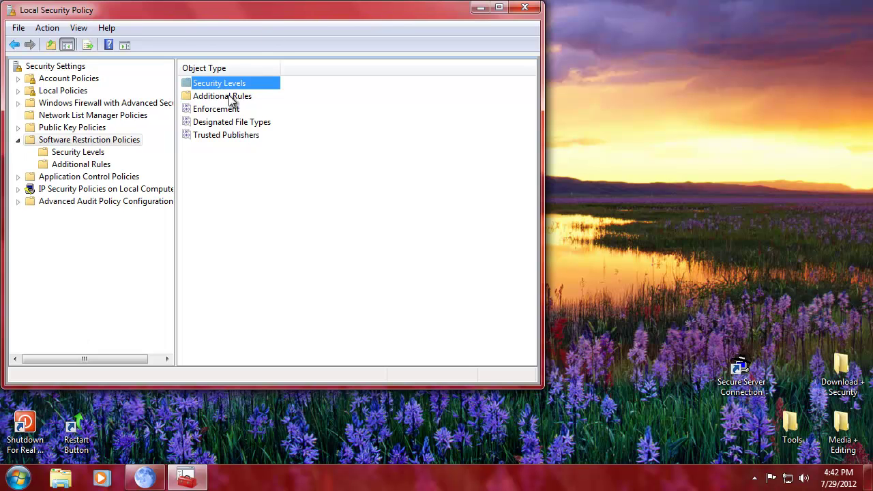
click(231, 97)
click(21, 92)
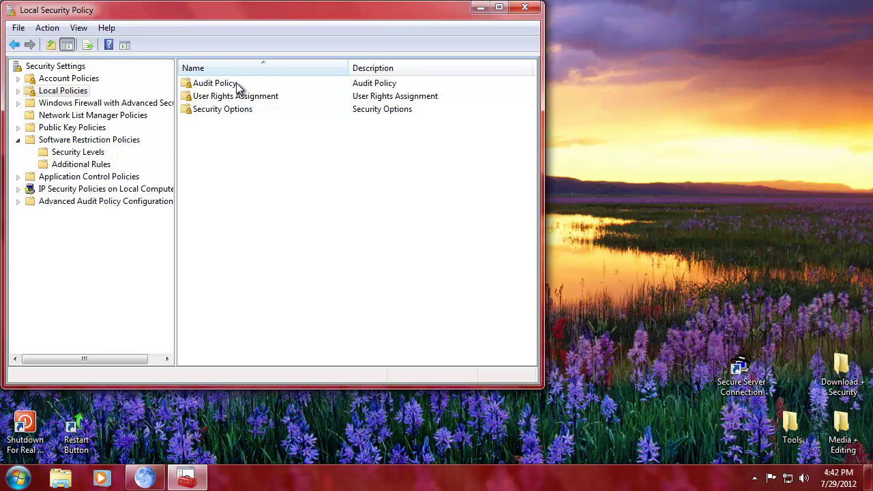
click(63, 141)
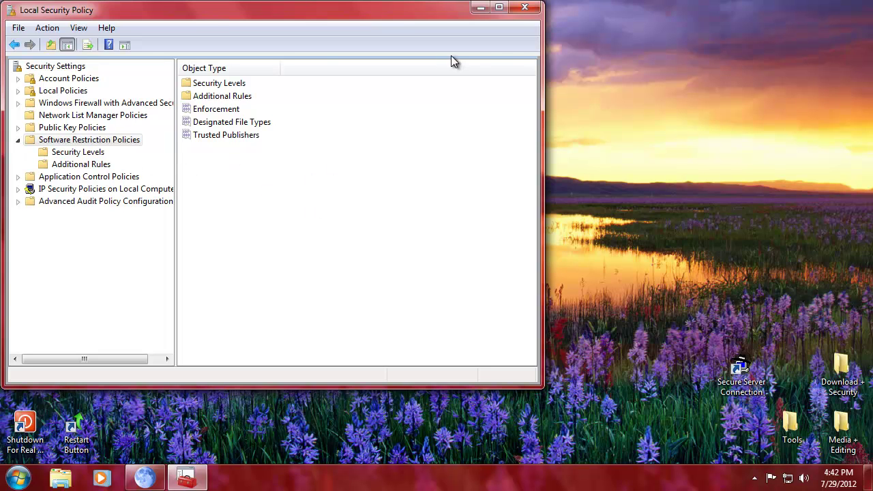
drag(471, 11, 577, 40)
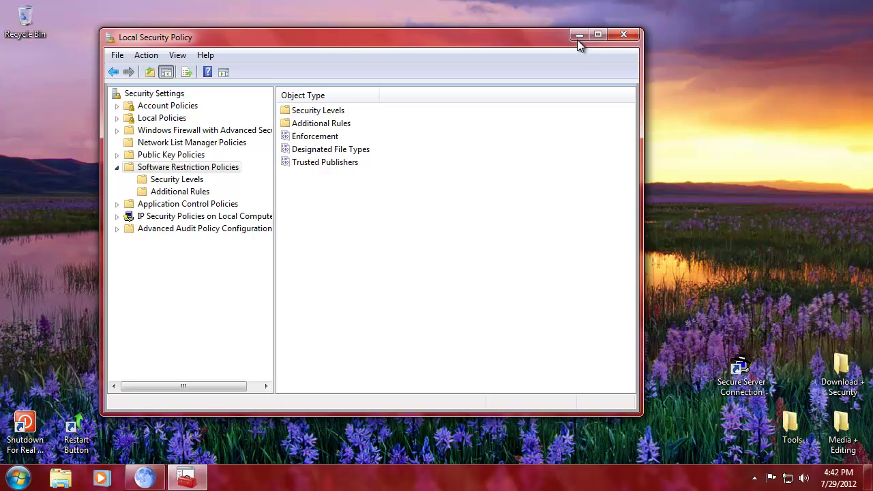
click(620, 32)
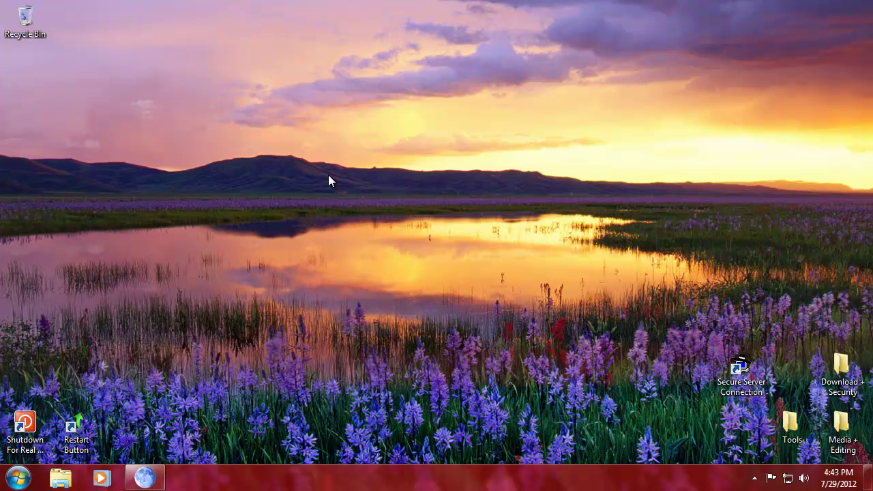
Switch to Windows Explorer and open the Pale Moon folder in Program Files on Local Disk (C:)
double_click(784, 419)
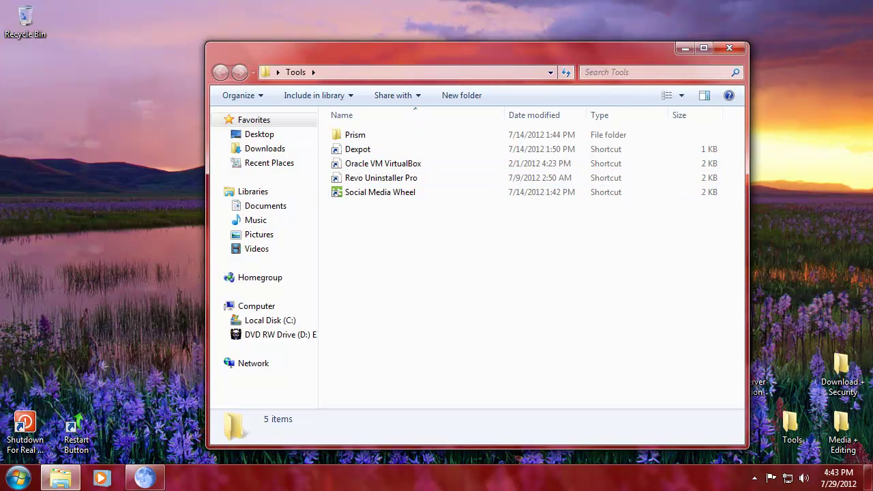
click(729, 47)
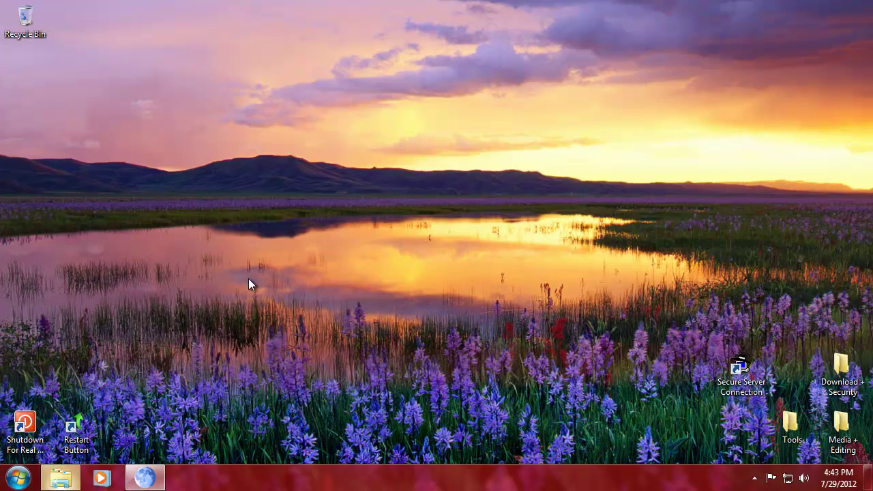
key(super+1)
click(277, 321)
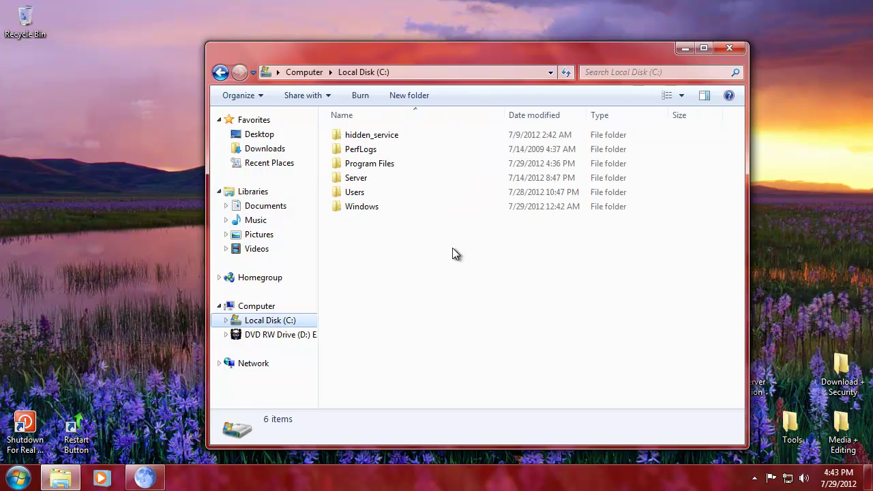
double_click(375, 167)
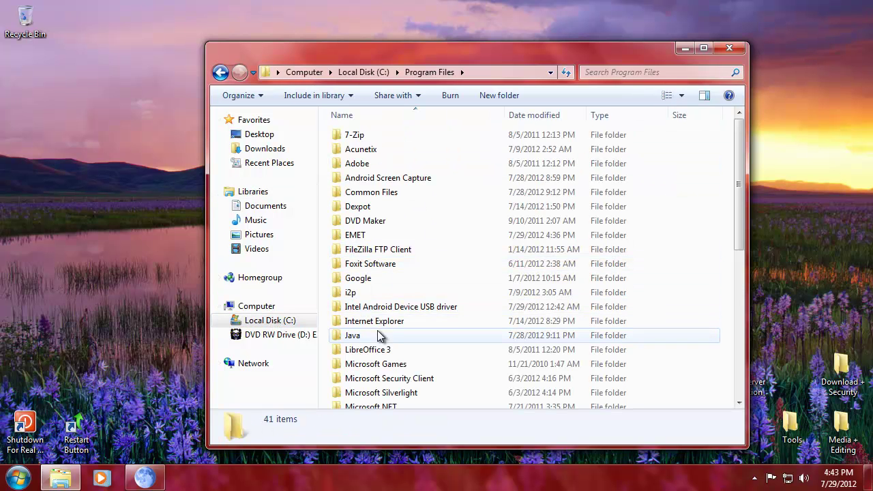
scroll(380, 336, down, 3)
scroll(385, 353, down, 1)
click(382, 344)
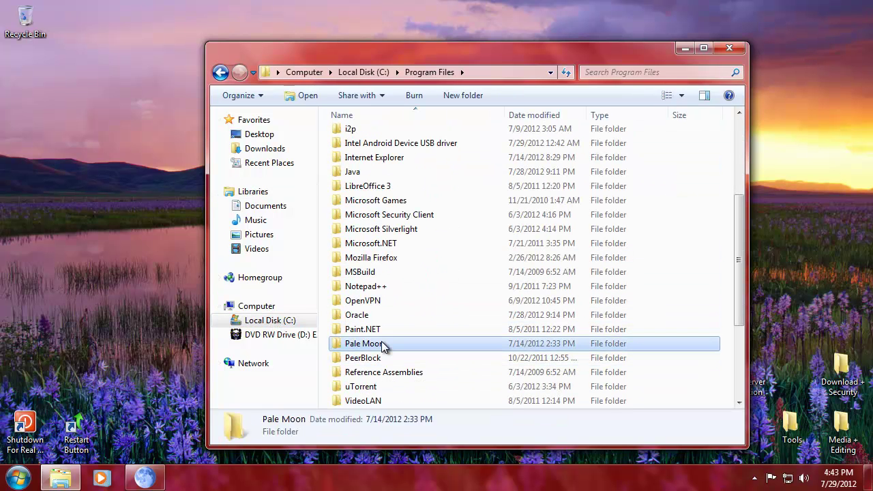
double_click(382, 343)
Open the properties of the palemoon application and show its security permissions
scroll(403, 341, down, 5)
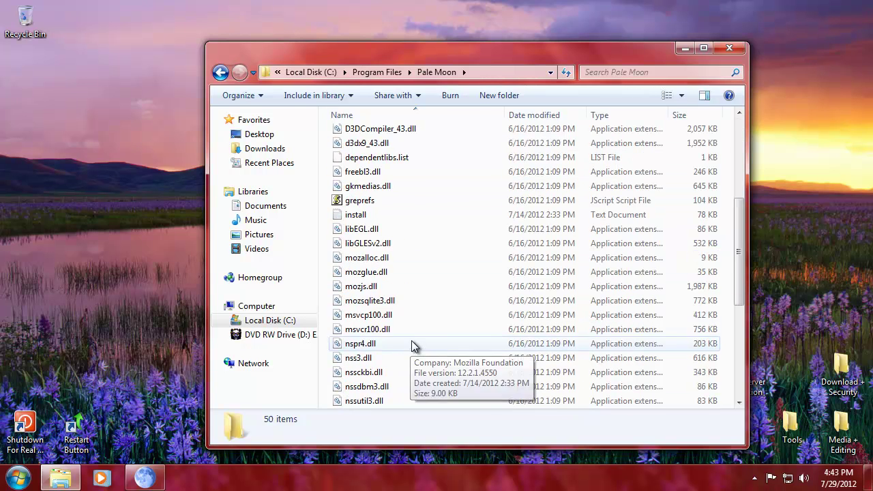
scroll(409, 339, down, 5)
click(353, 188)
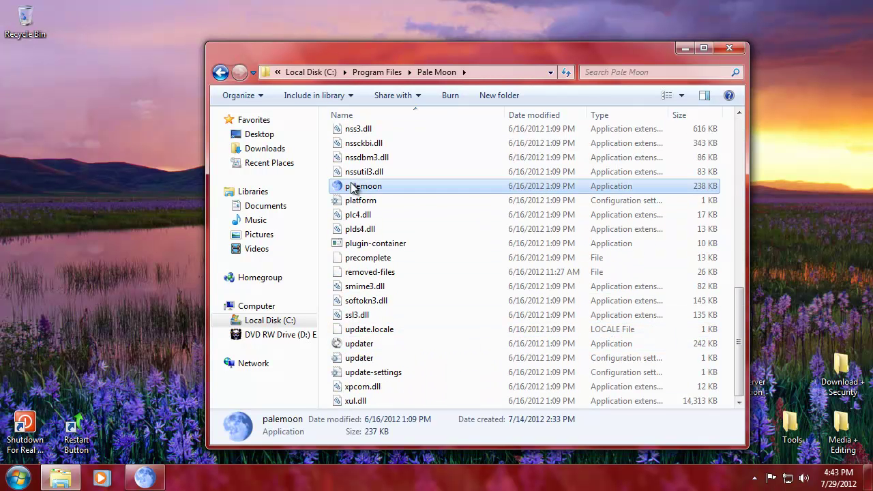
right_click(351, 188)
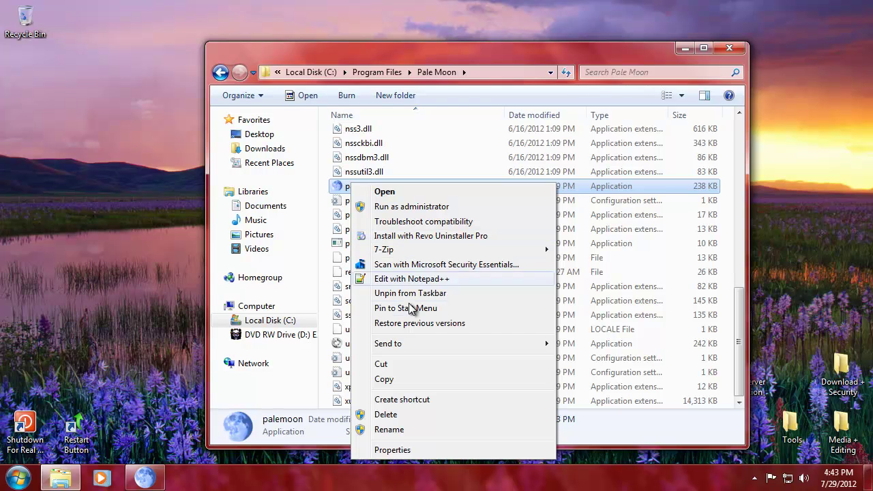
click(422, 449)
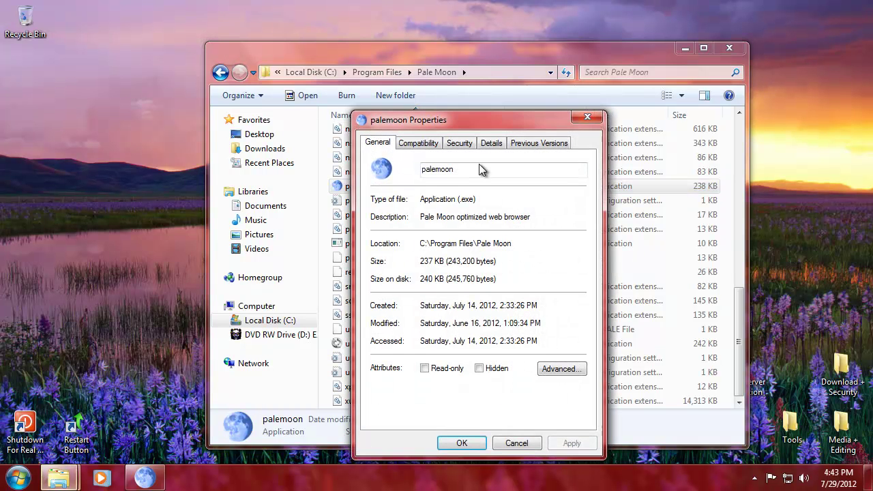
drag(450, 120, 370, 100)
click(392, 124)
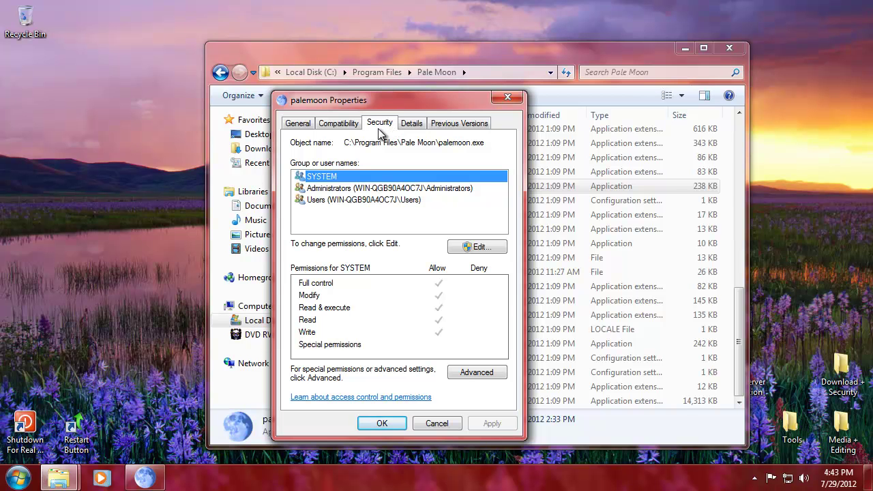
Examine the advanced security settings of palemoon, including auditing, owner and effective permissions, and leave them without changes
click(476, 373)
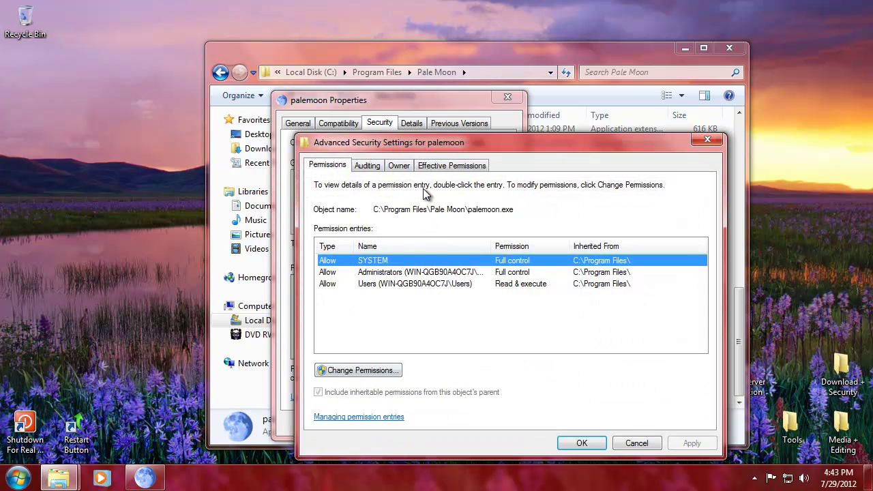
drag(417, 142, 374, 120)
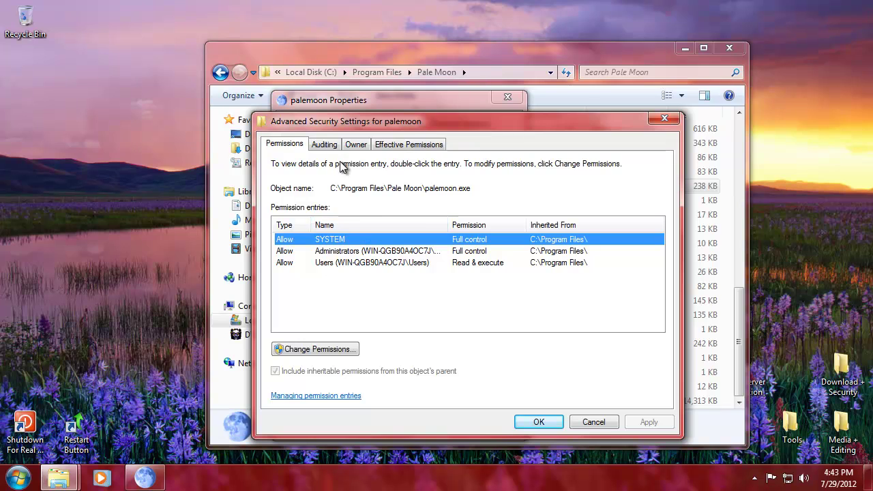
click(324, 145)
click(356, 144)
click(395, 146)
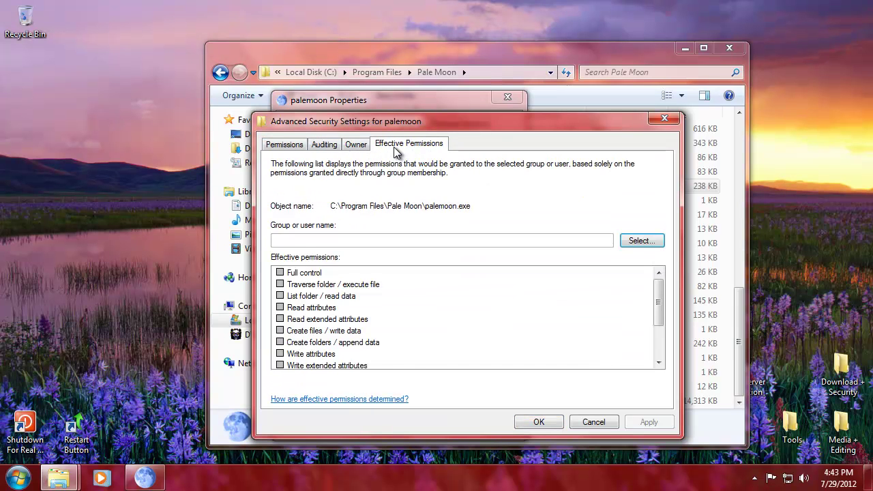
click(281, 145)
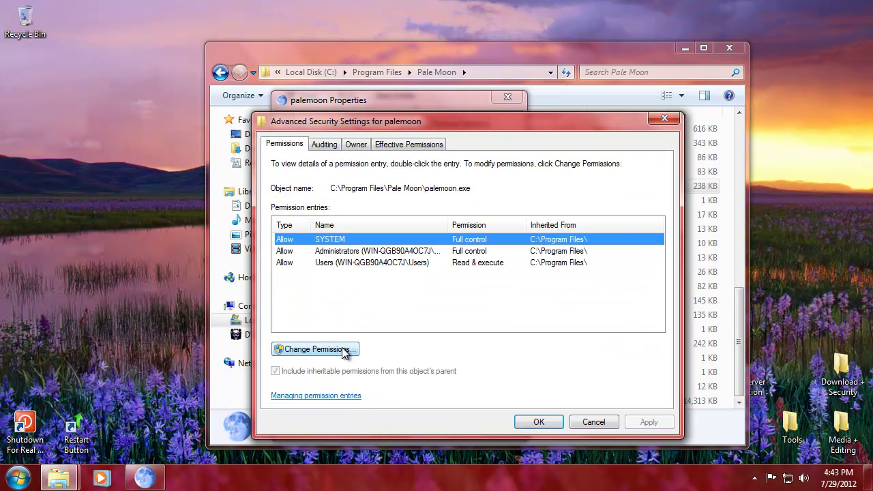
click(664, 120)
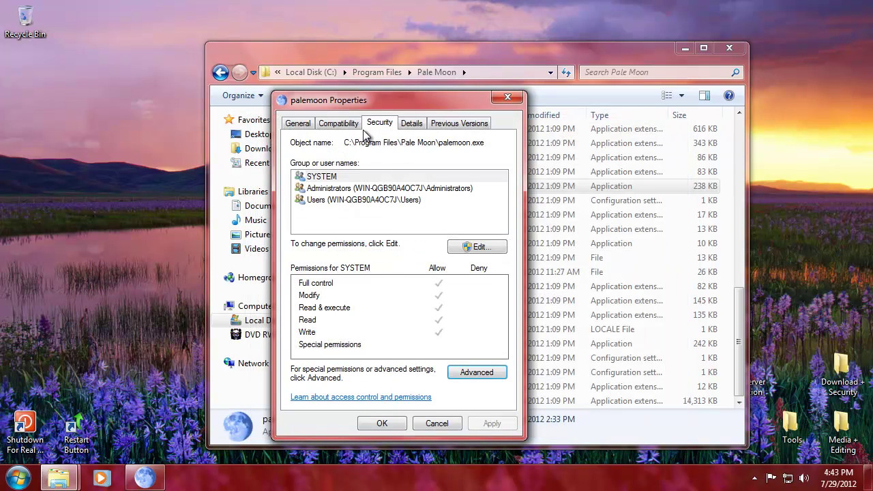
Review palemoon's Details, Previous Versions, Compatibility and General properties, and check the permissions of the Administrators, Users and SYSTEM groups
click(415, 124)
click(446, 123)
click(348, 124)
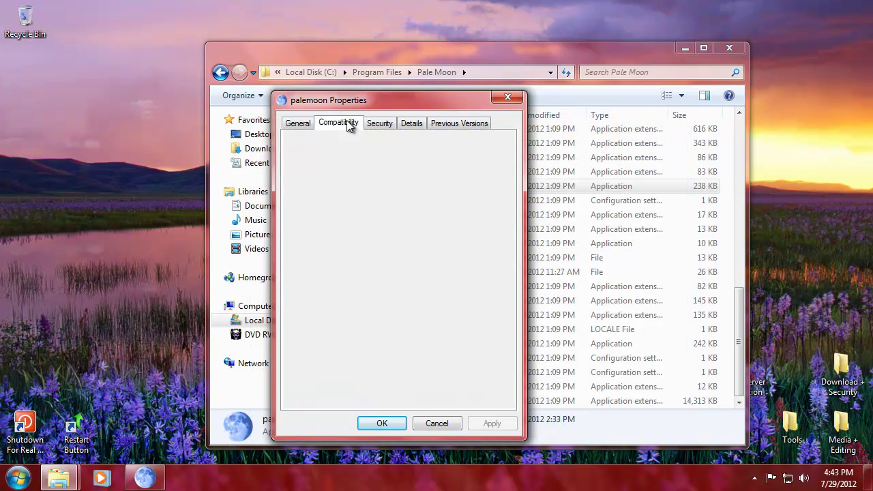
click(300, 123)
click(379, 124)
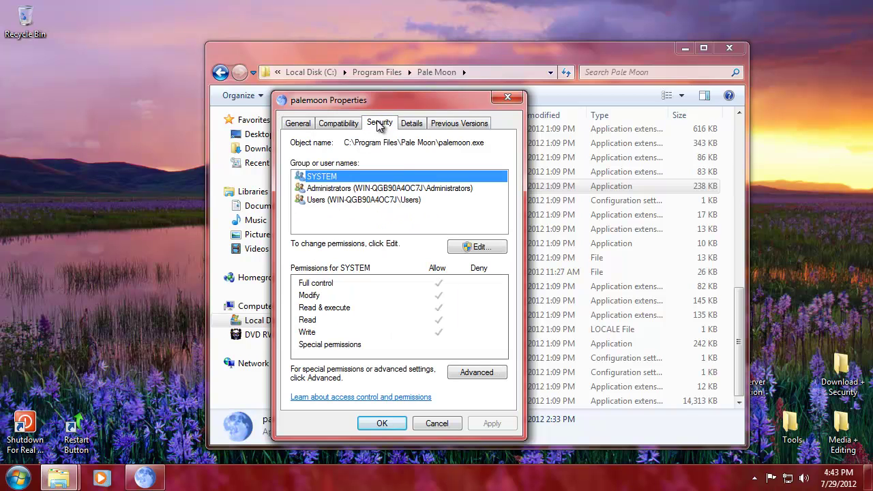
click(341, 188)
click(342, 200)
click(339, 177)
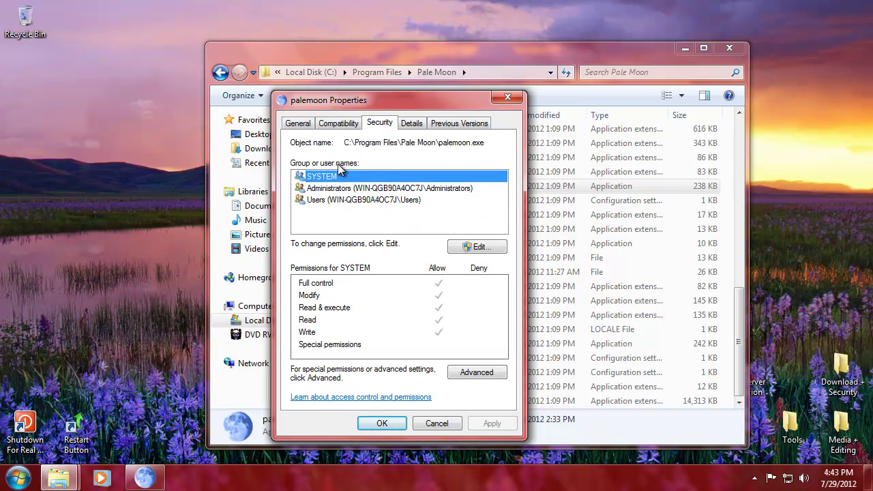
Consult the help on access control and permissions, and close it together with the palemoon properties and the Pale Moon folder
click(347, 397)
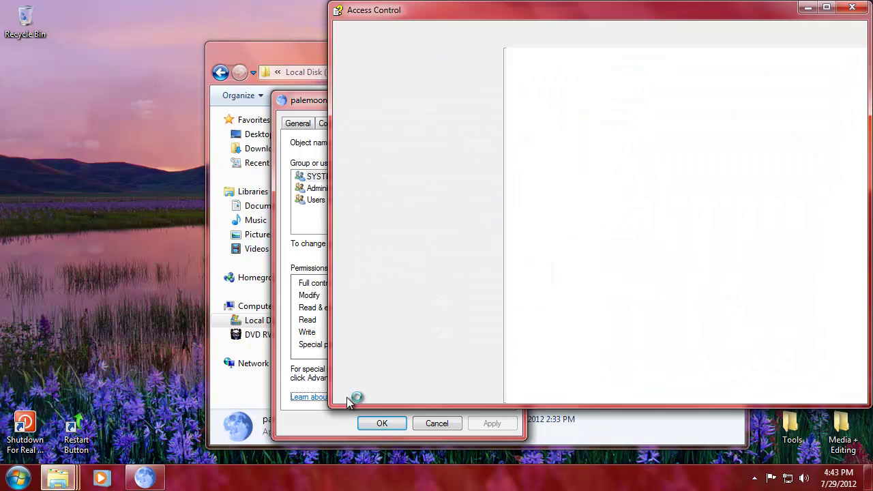
click(851, 8)
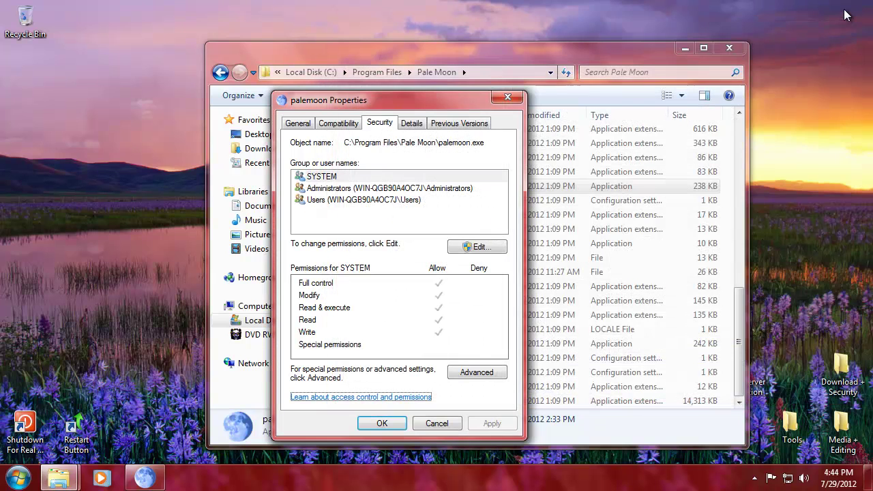
click(506, 100)
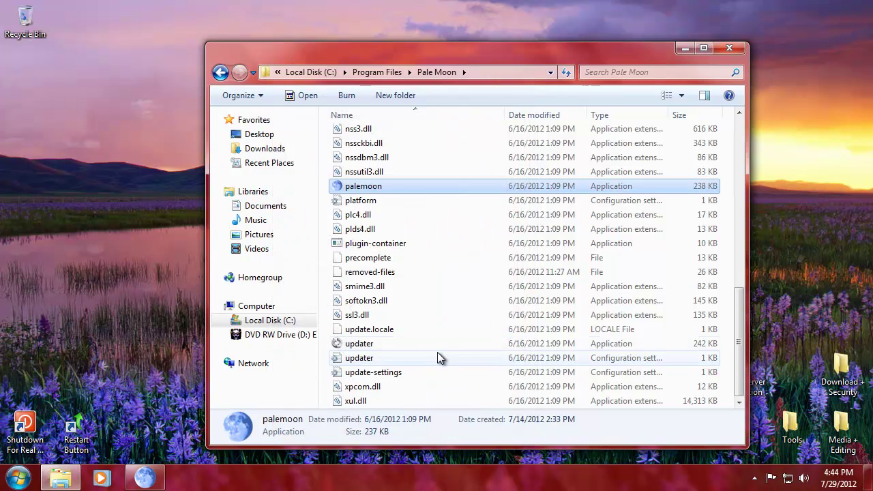
right_click(374, 194)
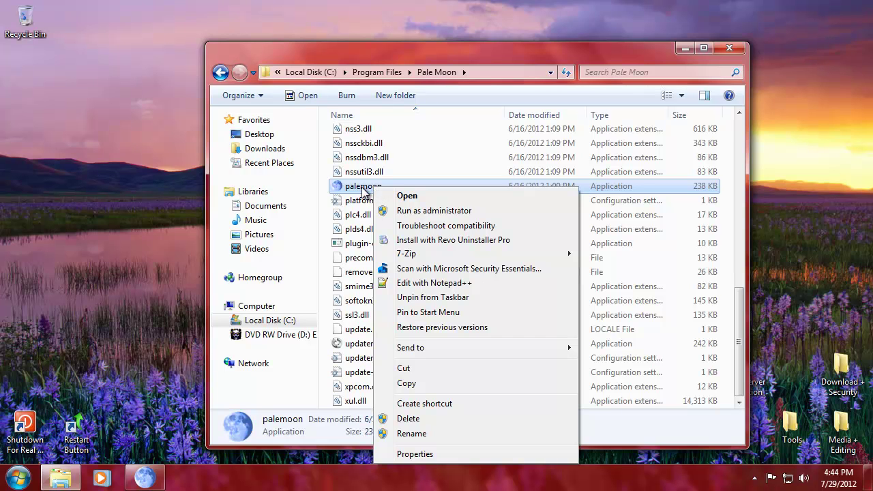
click(364, 191)
click(728, 48)
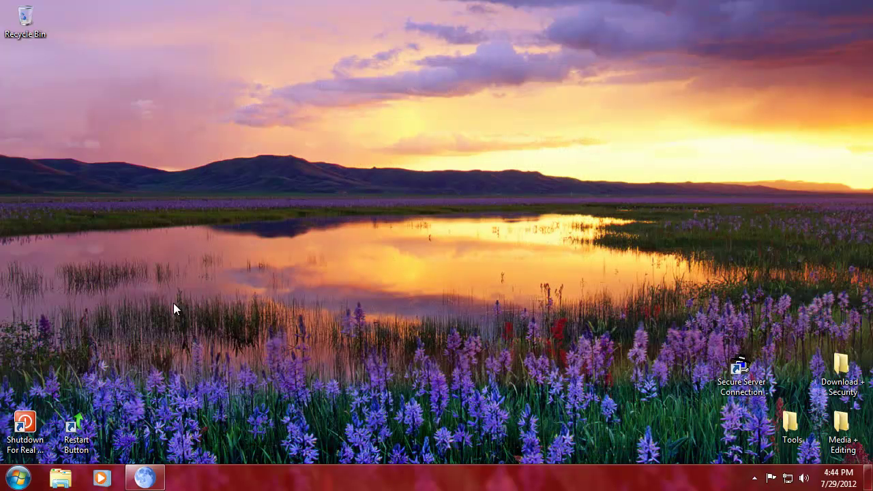
Launch the Local Security Policy console by running secpol.msc
click(19, 478)
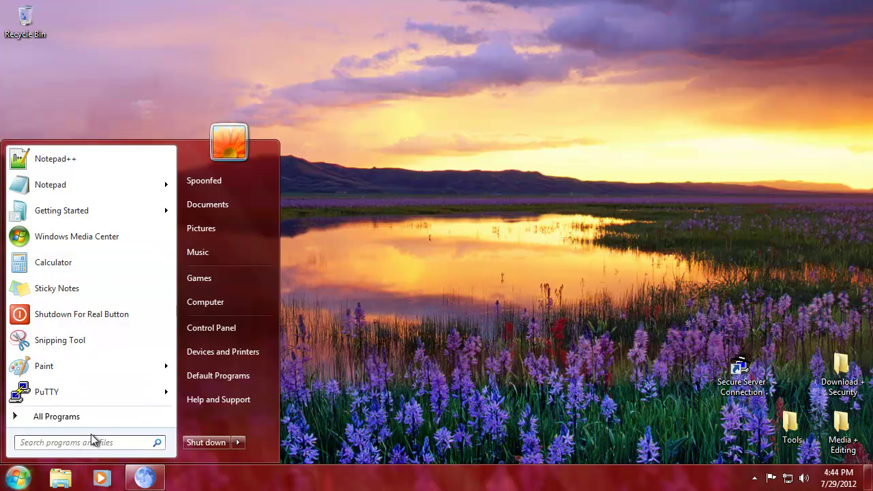
text(secpol.ms)
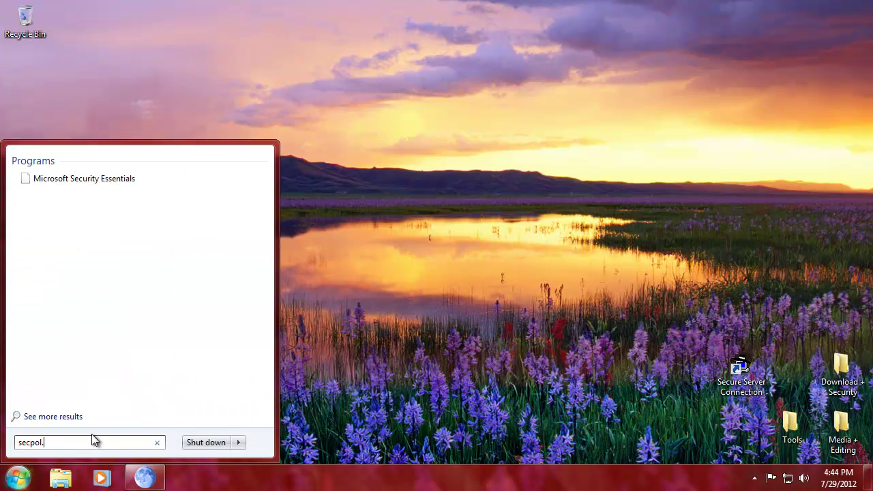
text(c)
key(Return)
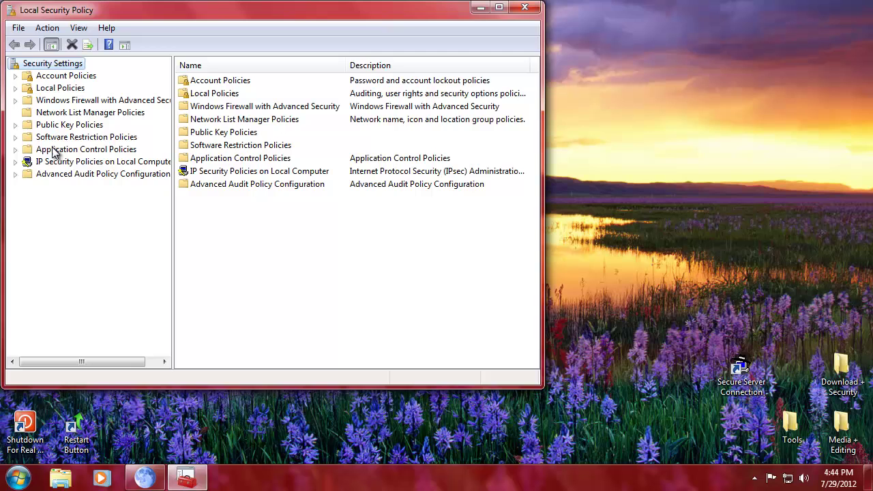
Expand Software Restriction Policies and show its Security Levels
click(55, 139)
click(15, 137)
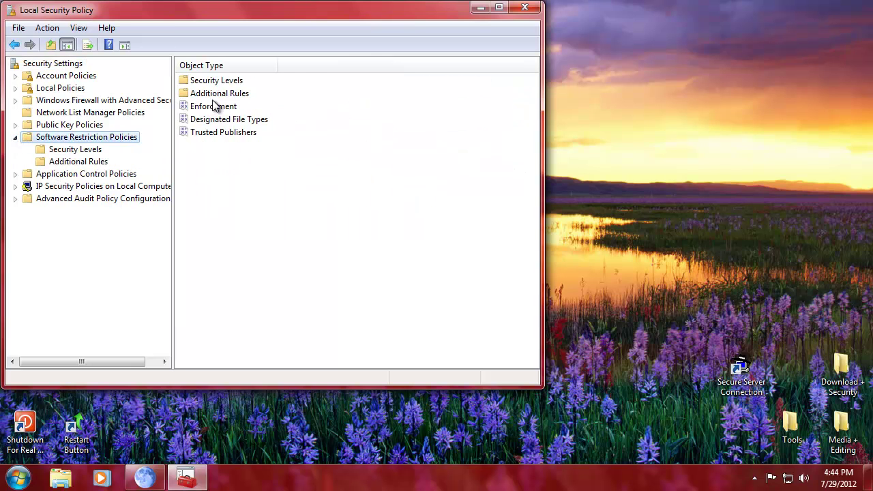
click(218, 81)
double_click(220, 82)
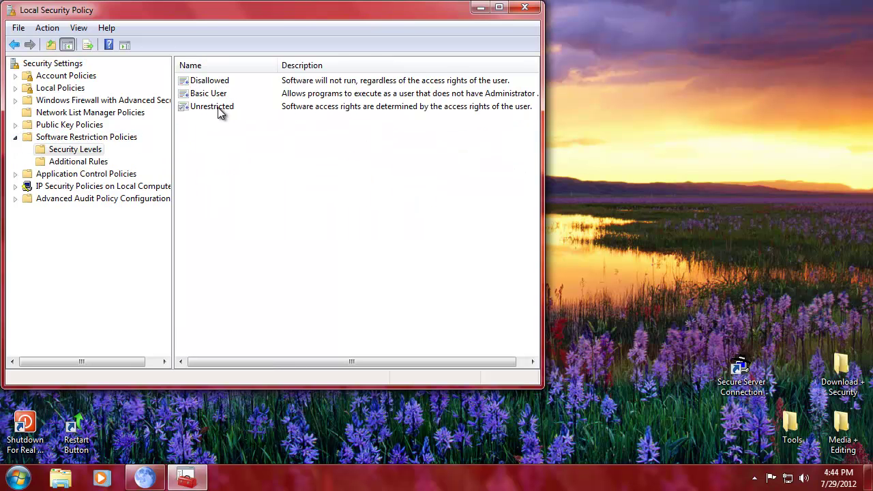
Show the available actions for the Basic User security level and open its properties
click(210, 95)
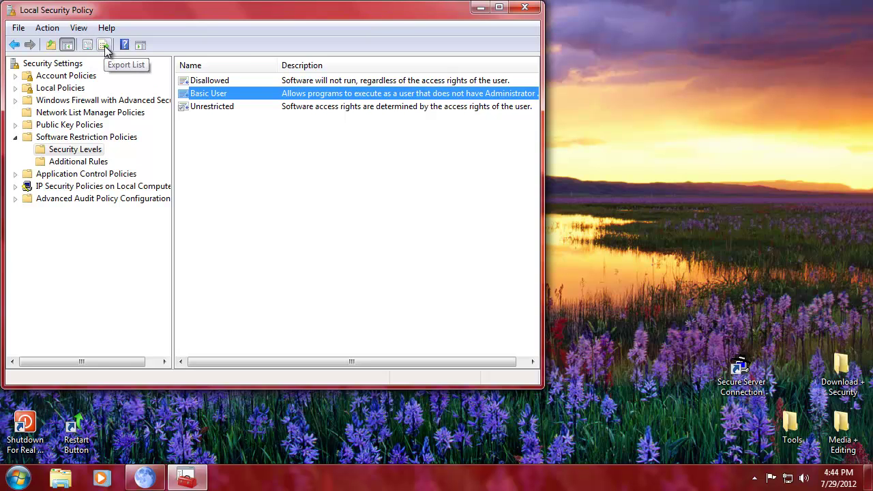
click(142, 46)
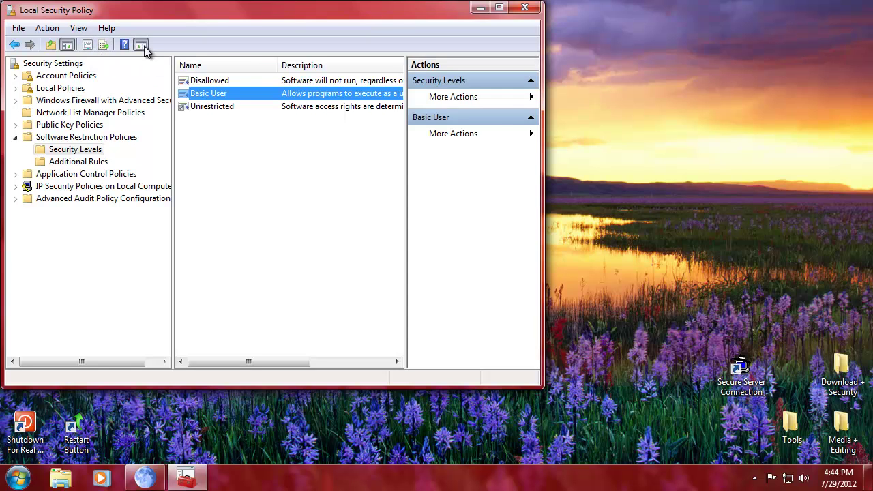
click(532, 98)
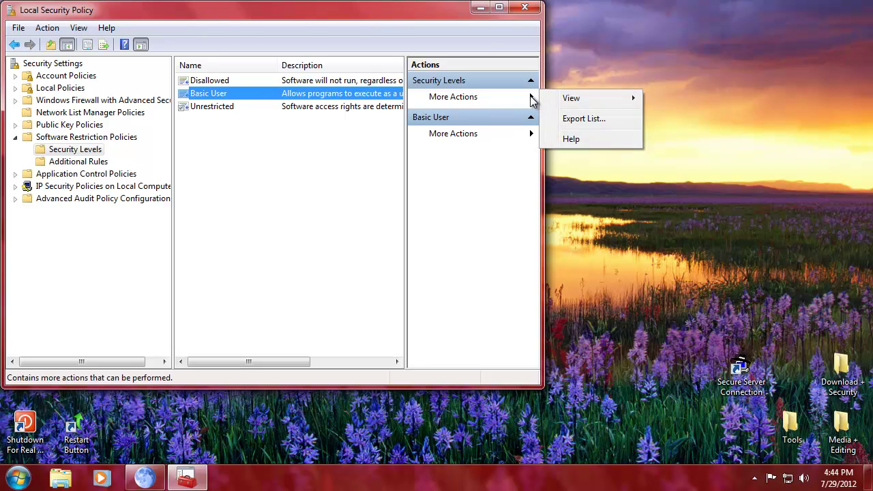
mouse_move(559, 104)
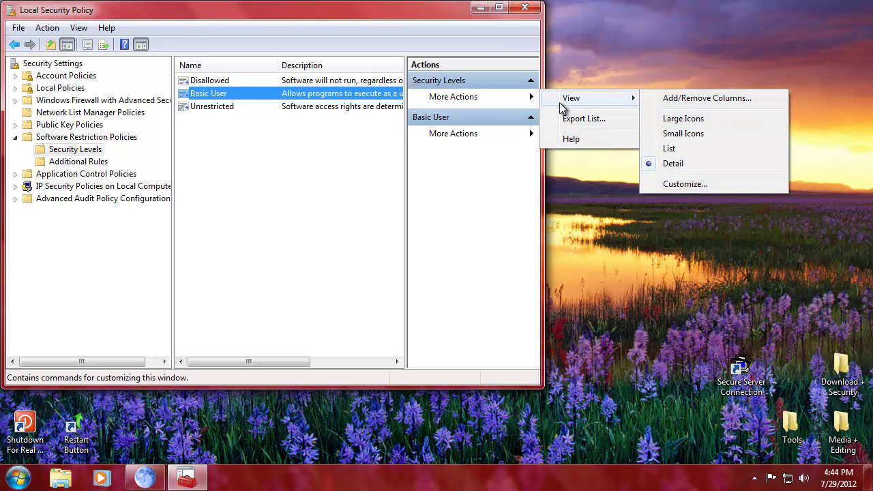
click(528, 133)
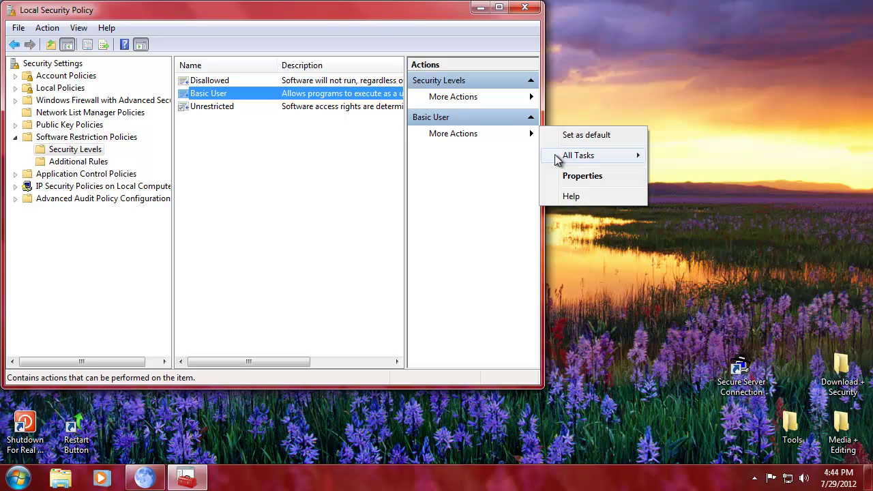
click(574, 181)
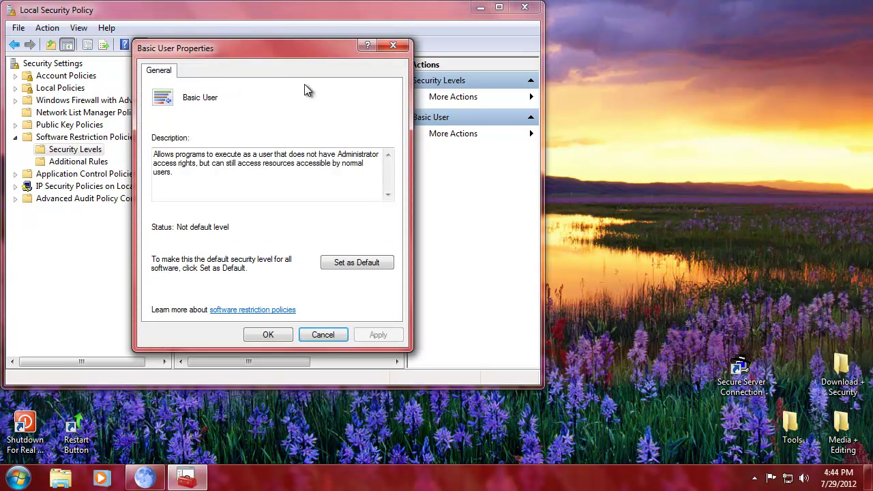
Open the online reference from the software restriction policies help, and close the help and the Basic User properties without changing the default level
click(234, 310)
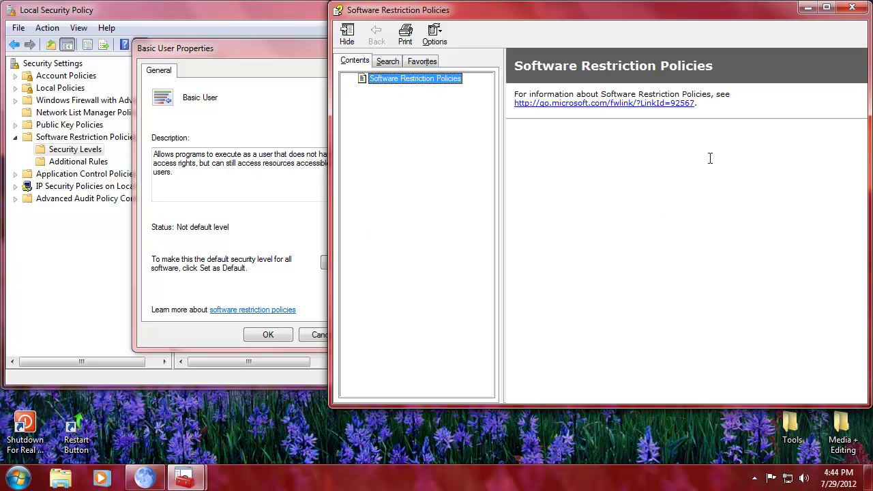
click(654, 103)
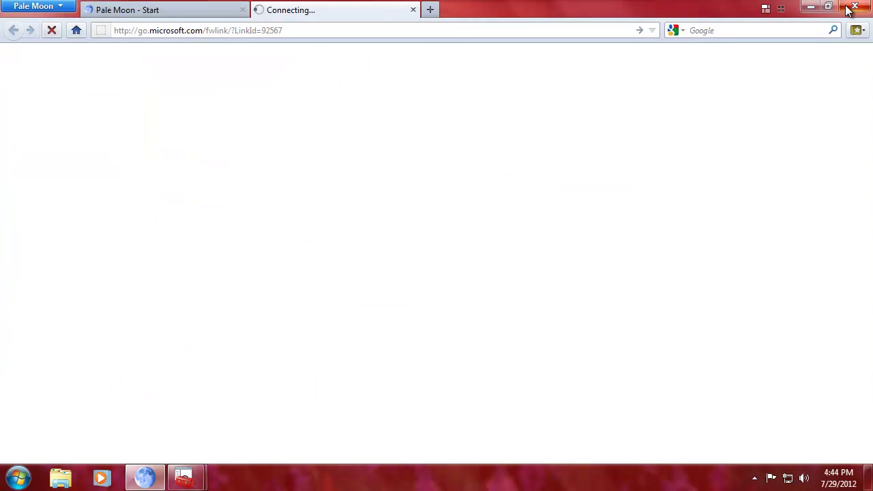
click(811, 7)
key(alt+F4)
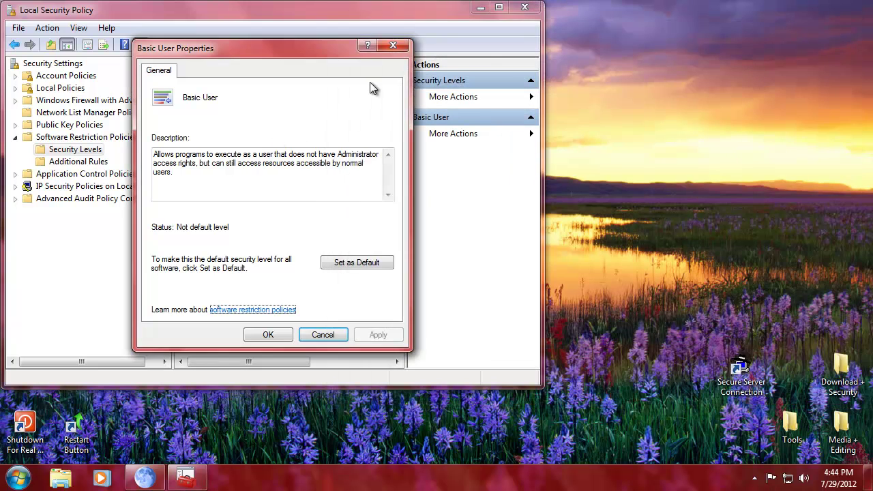
click(400, 49)
click(482, 99)
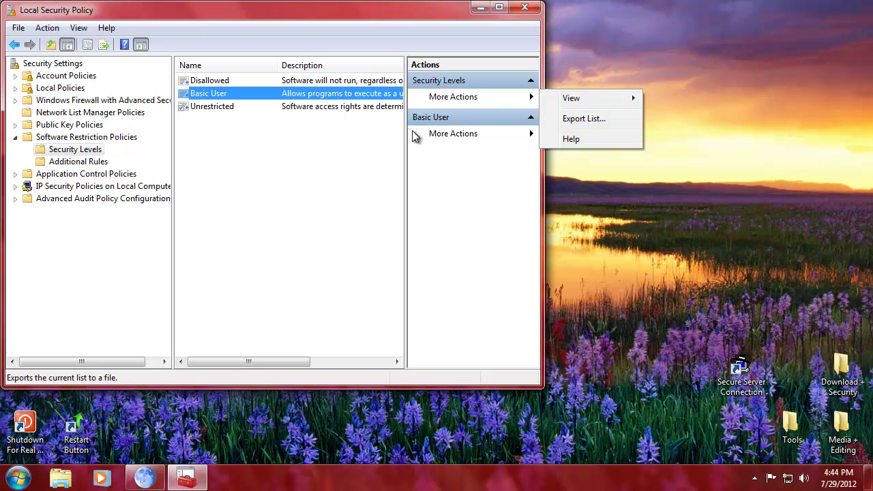
click(330, 145)
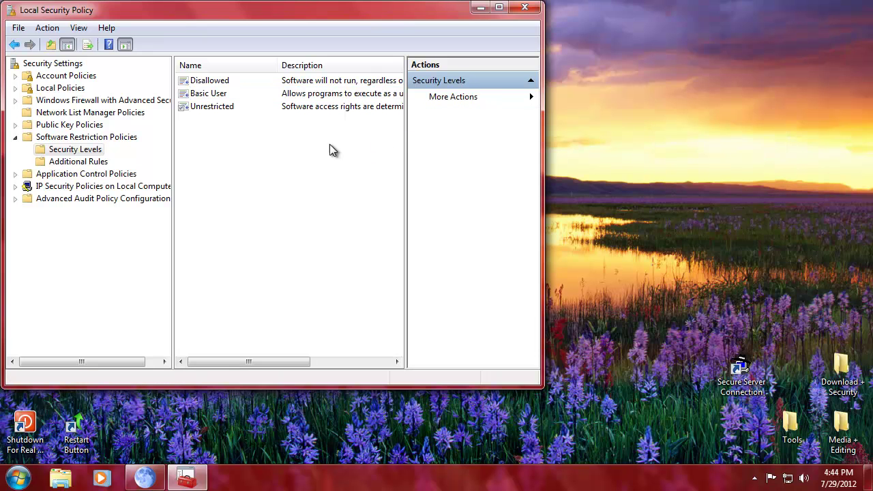
Switch to Pale Moon and open the TechNet how-to article "Create new software restriction policies"
click(186, 477)
click(144, 477)
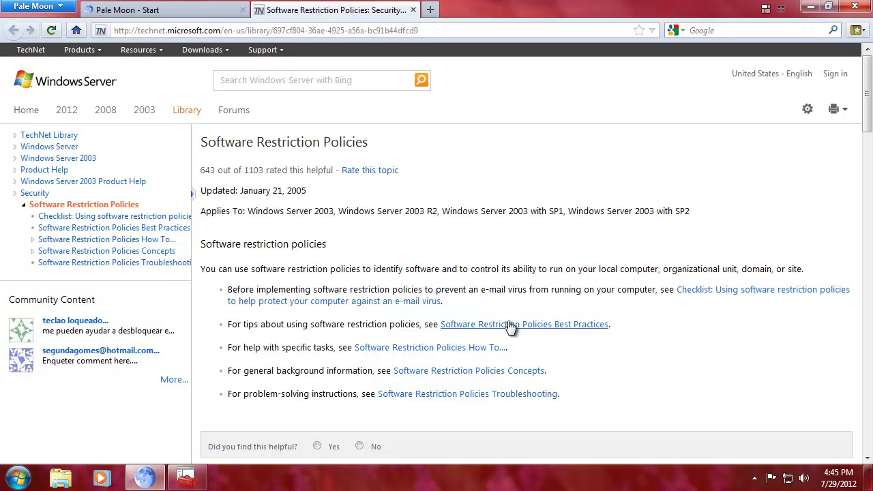
click(472, 349)
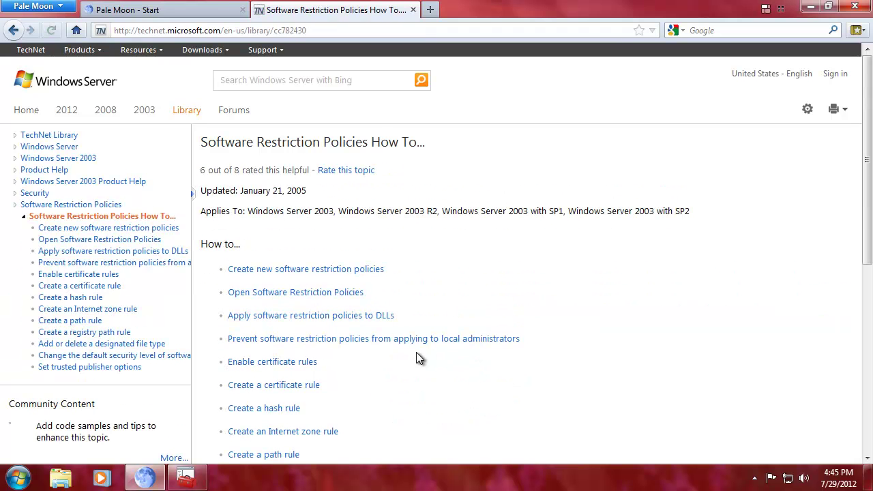
click(349, 269)
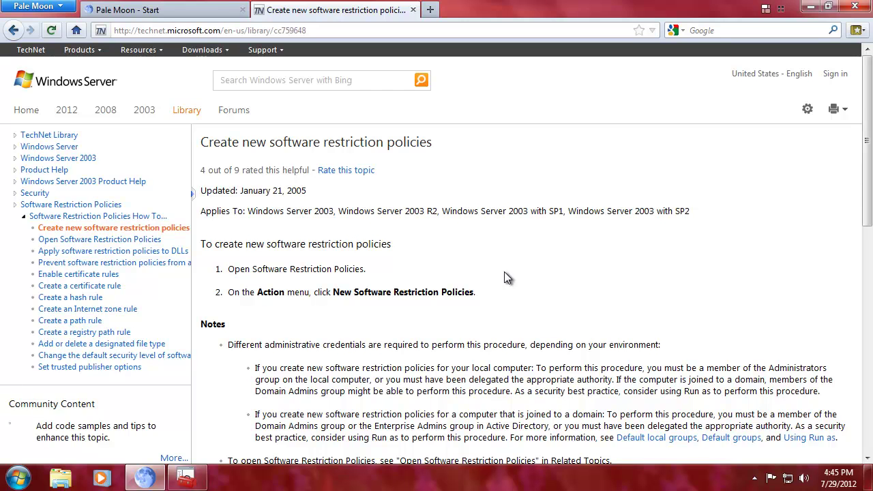
Read the procedure, notes and related topics in the article on creating new software restriction policies
scroll(504, 272, down, 1)
scroll(505, 272, down, 4)
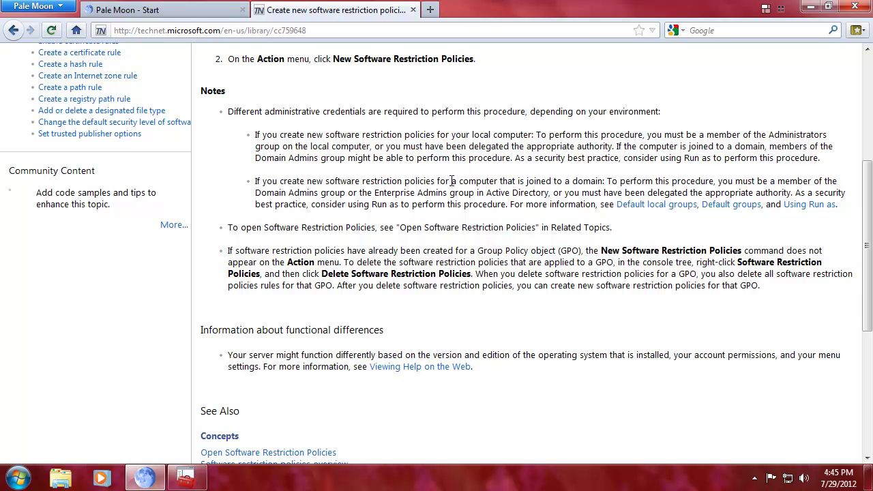
scroll(394, 360, down, 4)
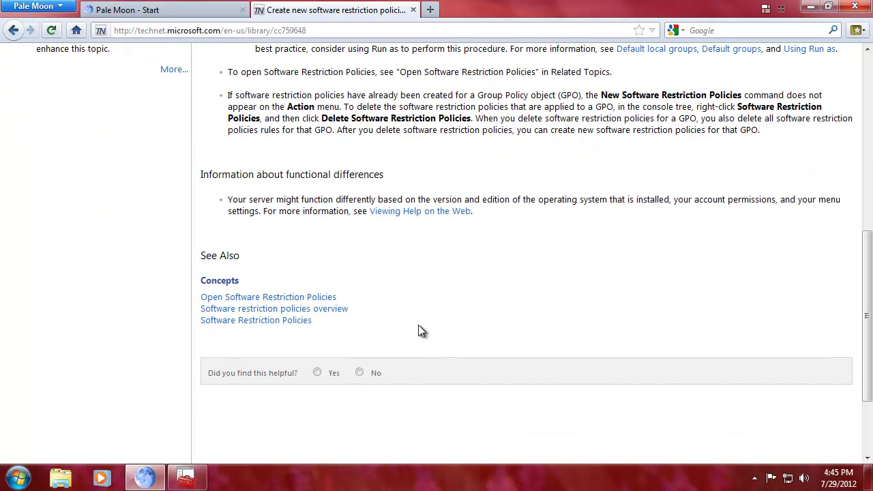
scroll(419, 330, up, 6)
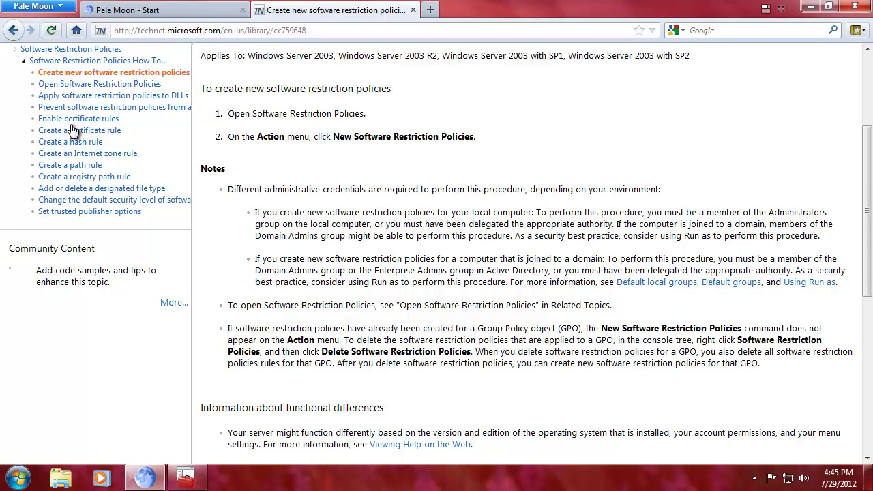
Read the TechNet article "Open Software Restriction Policies" through its local computer, domain and site procedures, notes and related concepts
click(77, 83)
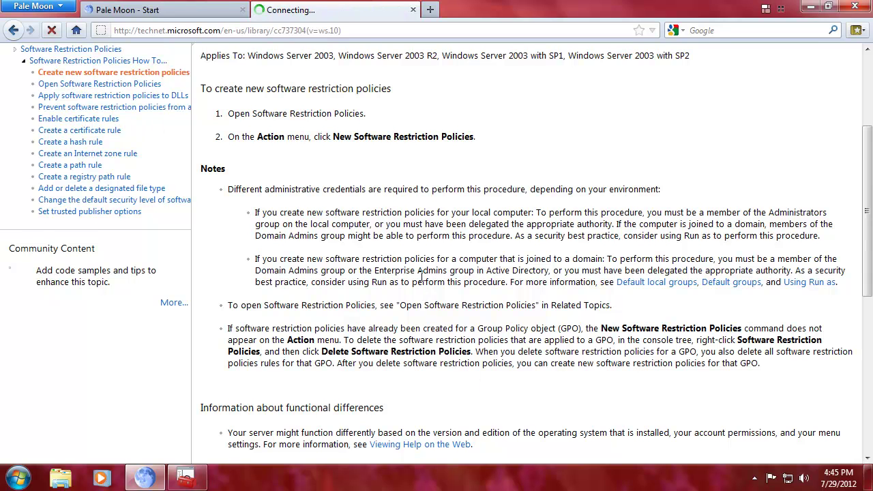
scroll(443, 275, down, 5)
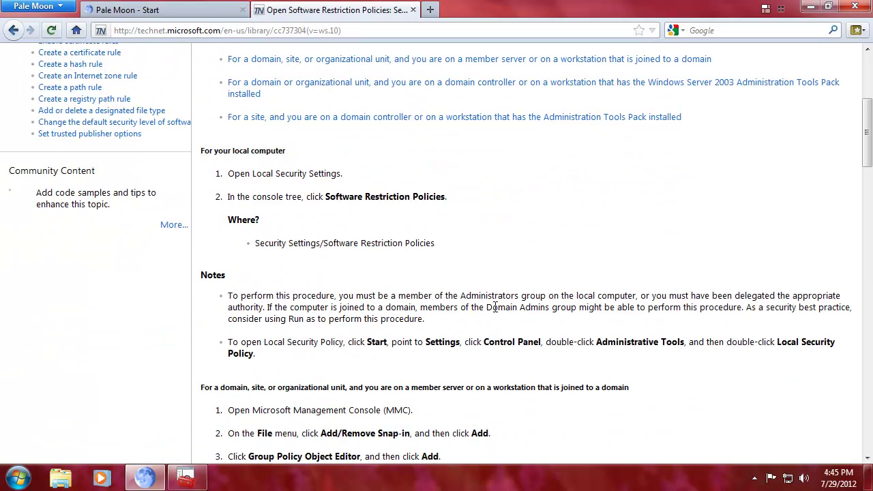
scroll(496, 239, down, 2)
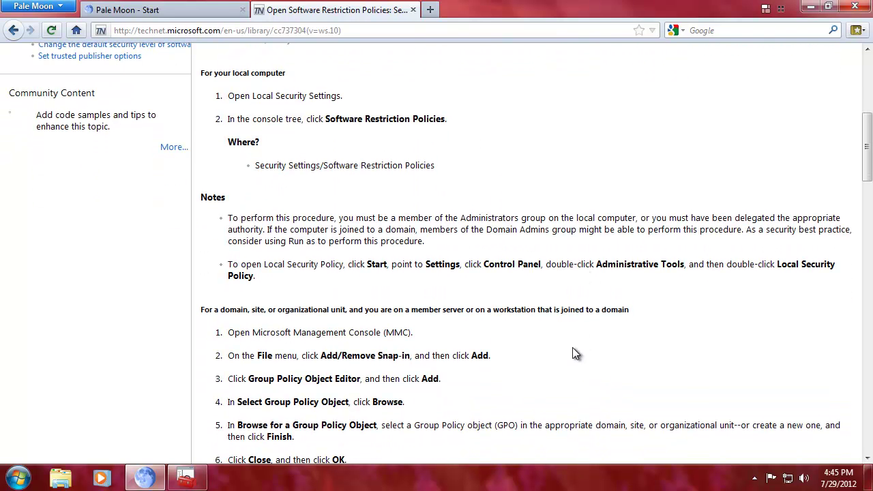
scroll(576, 349, down, 4)
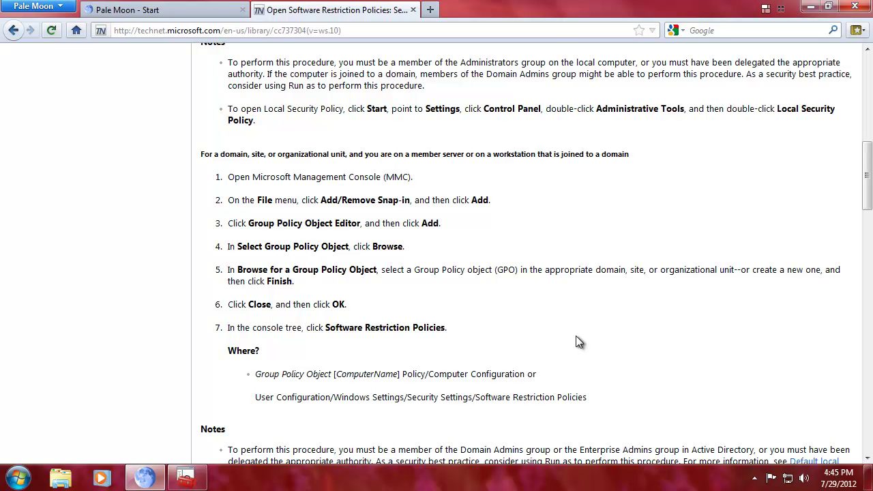
scroll(576, 341, down, 4)
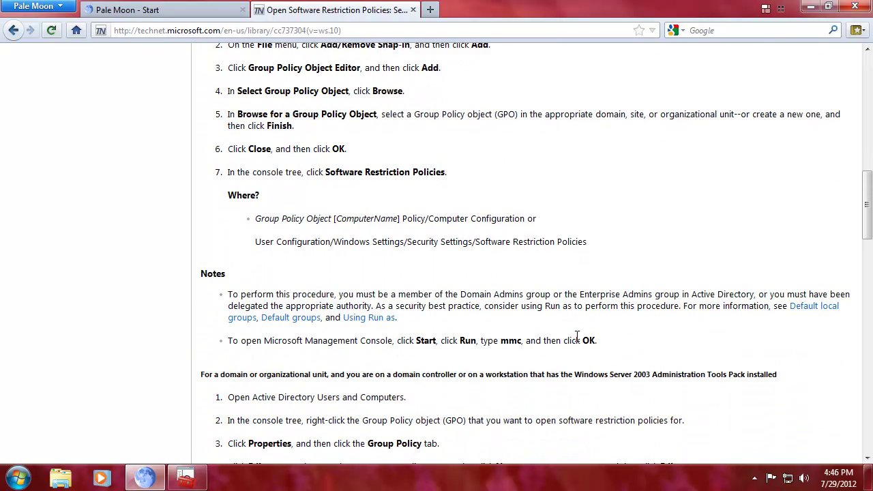
scroll(576, 337, down, 4)
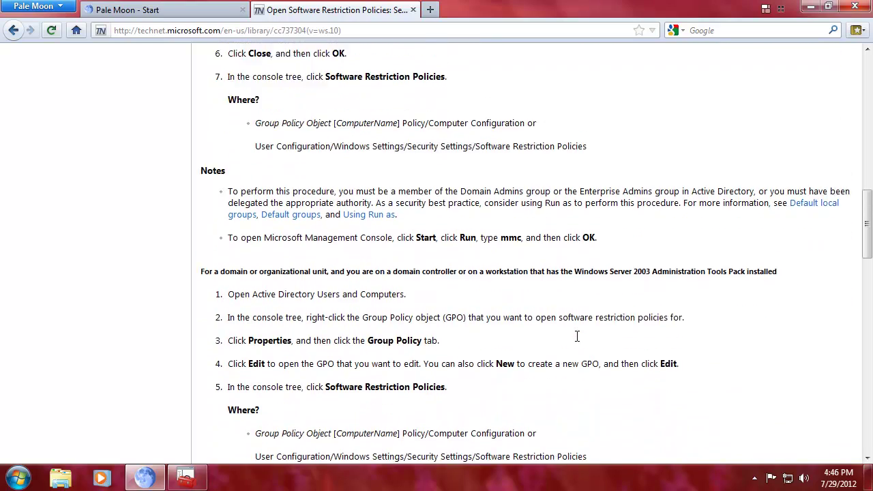
scroll(575, 338, down, 6)
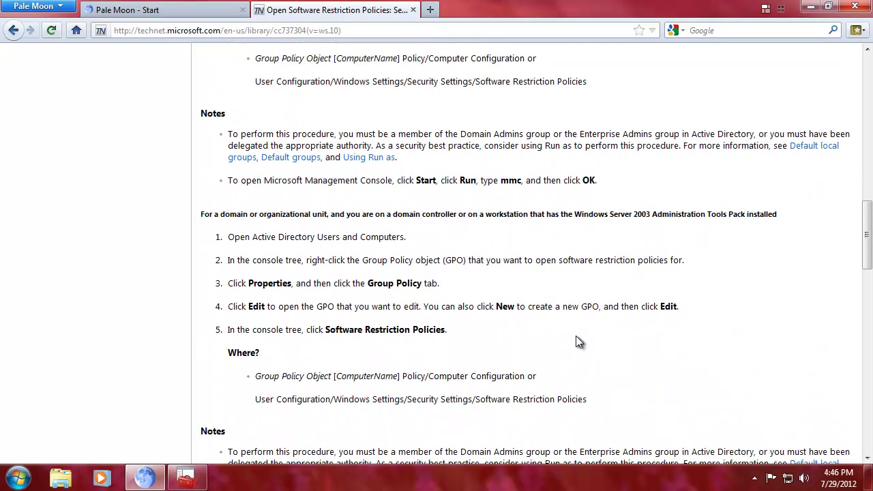
scroll(575, 340, down, 4)
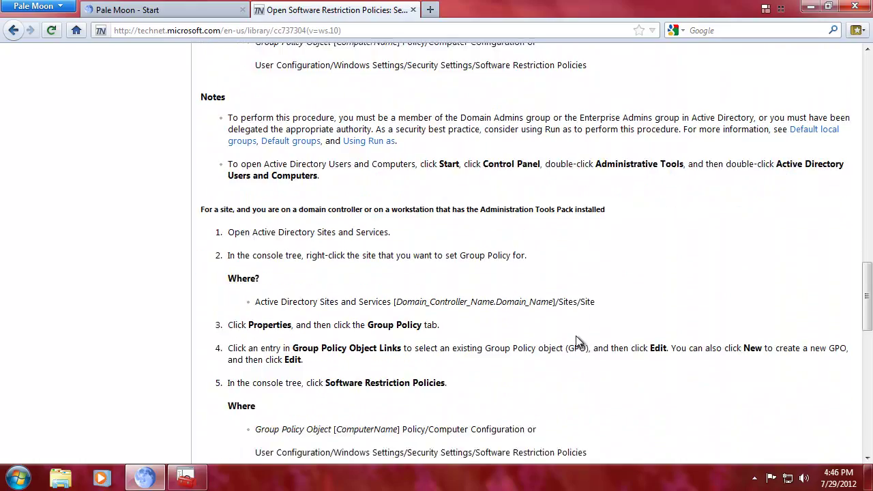
scroll(576, 335, down, 8)
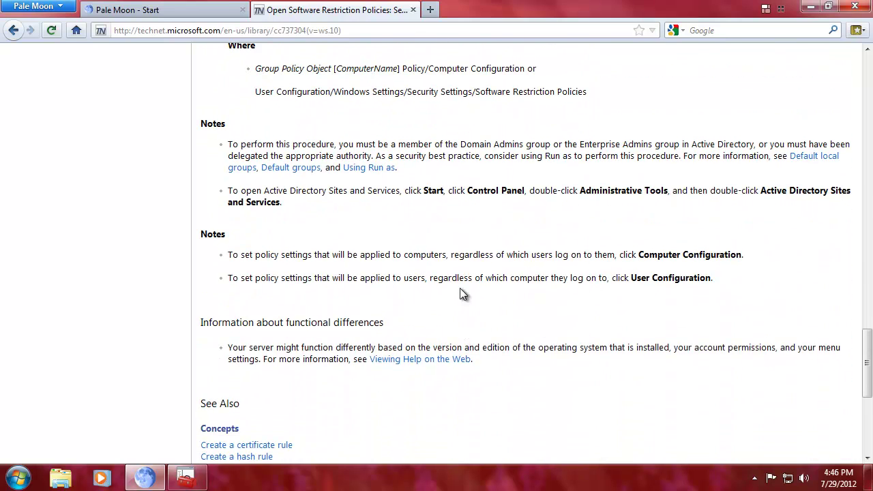
scroll(463, 293, down, 4)
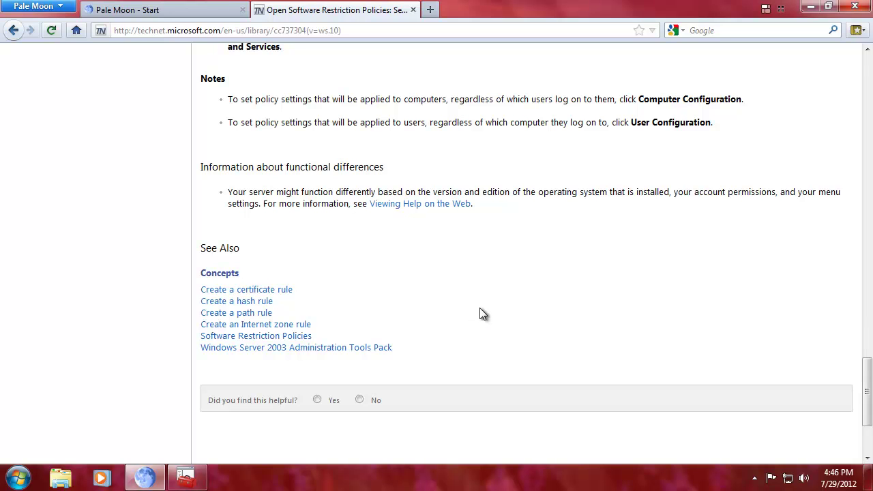
Go through the Software Restriction Policies overview and How To pages to "Create new software restriction policies", and decline the TechNet survey
click(279, 337)
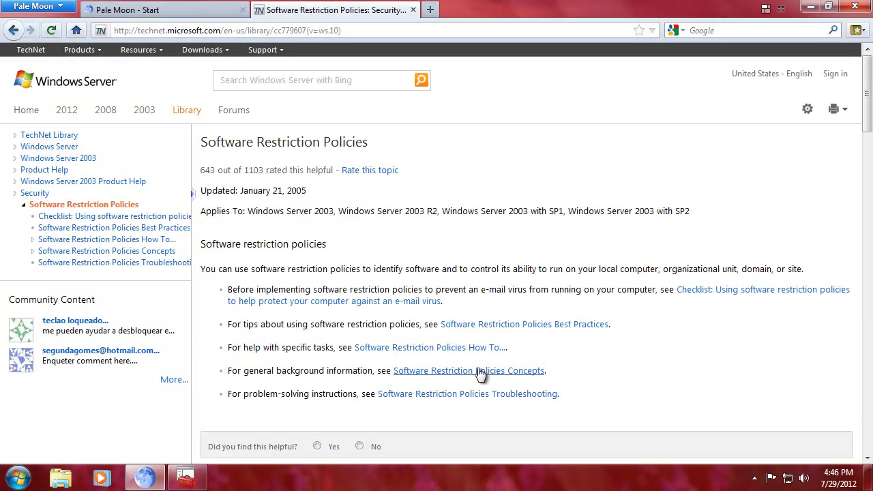
click(475, 350)
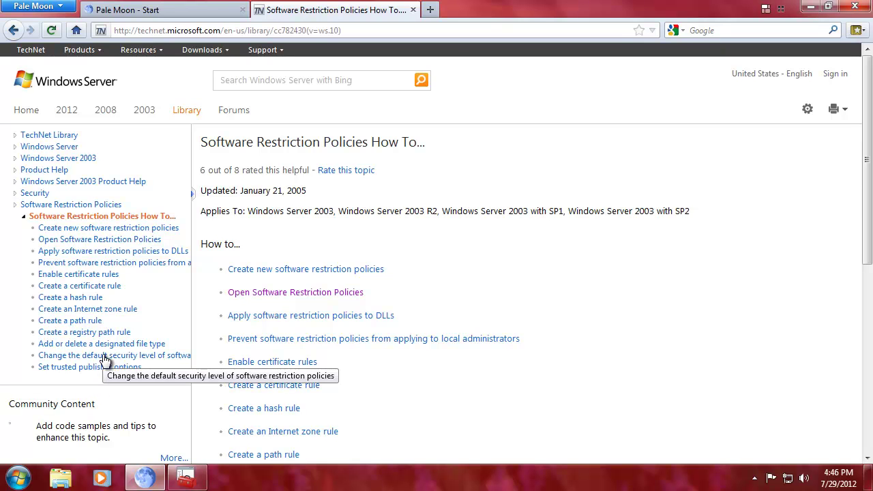
click(107, 228)
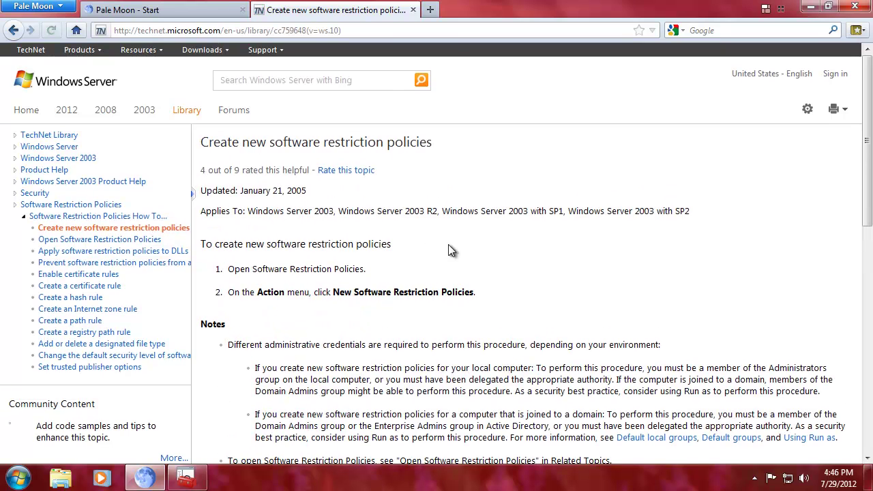
scroll(448, 250, down, 4)
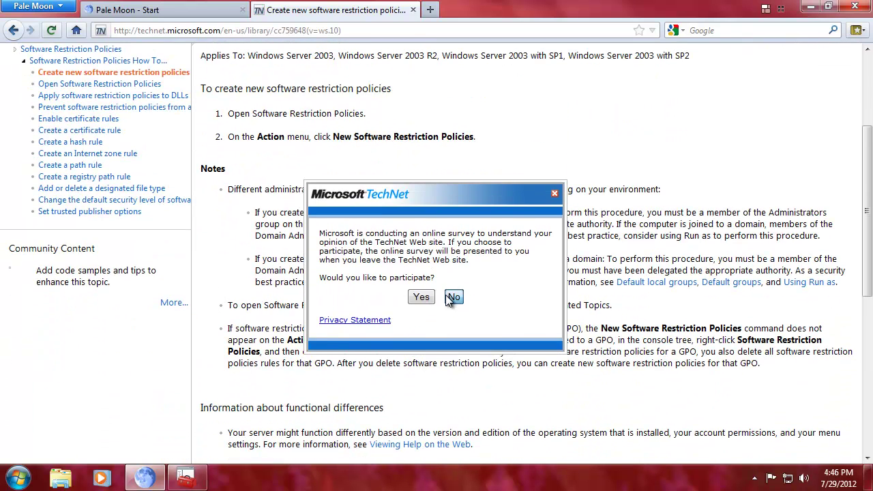
click(453, 297)
Switch to Local Security Policy and examine the actions offered for Software Restriction Policies and its Security Levels folder
click(185, 477)
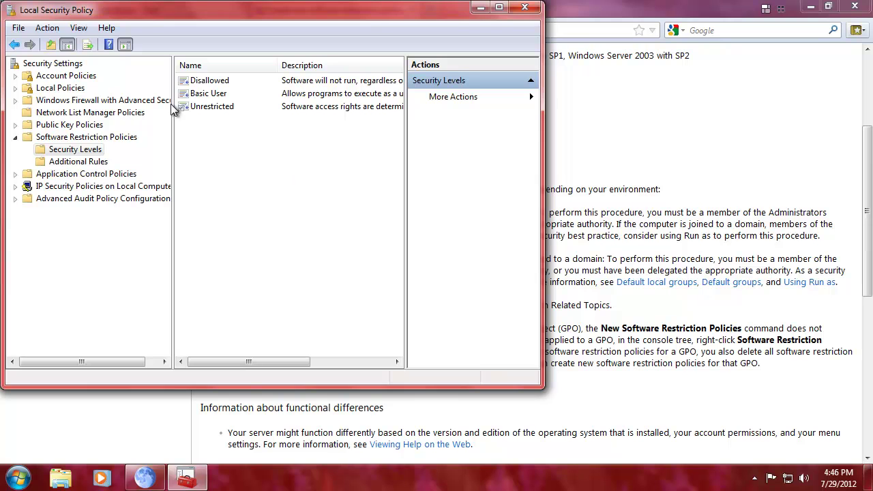
right_click(199, 140)
click(187, 125)
click(49, 28)
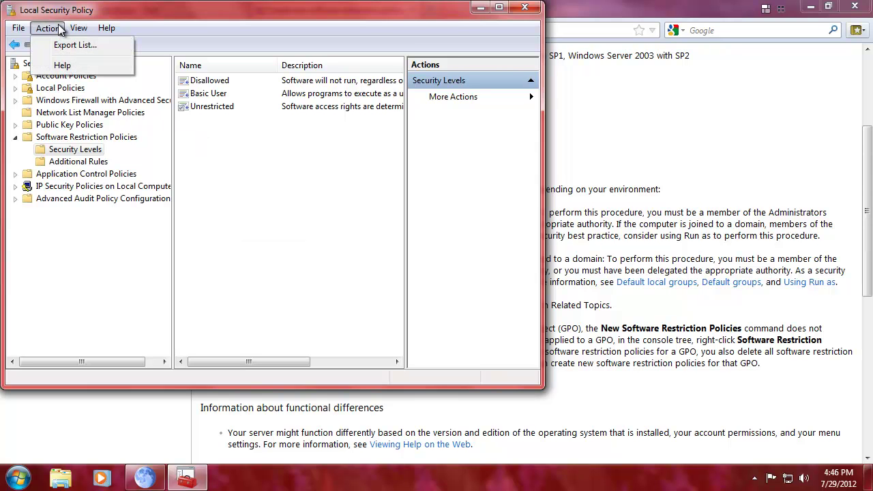
click(17, 30)
click(86, 137)
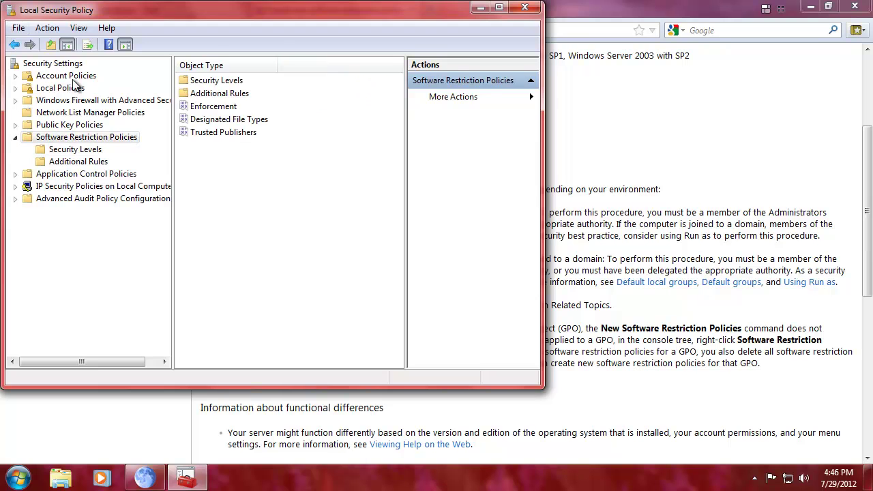
click(48, 28)
mouse_move(97, 66)
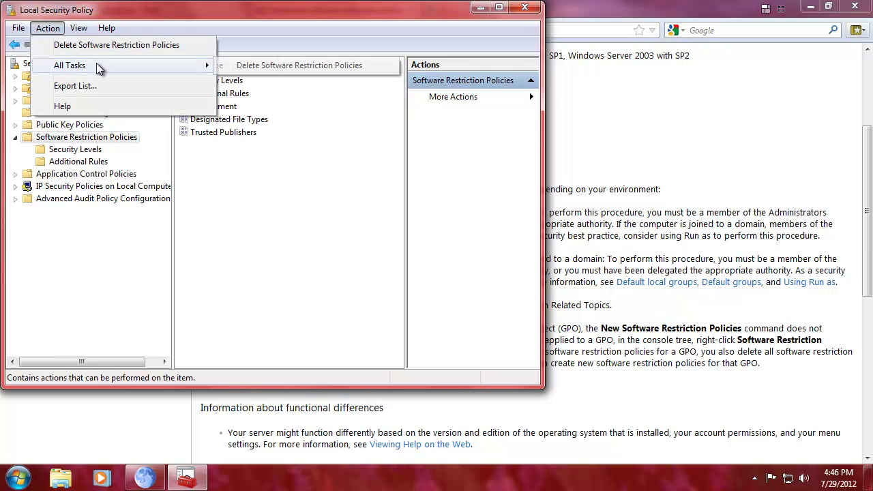
click(77, 28)
right_click(62, 139)
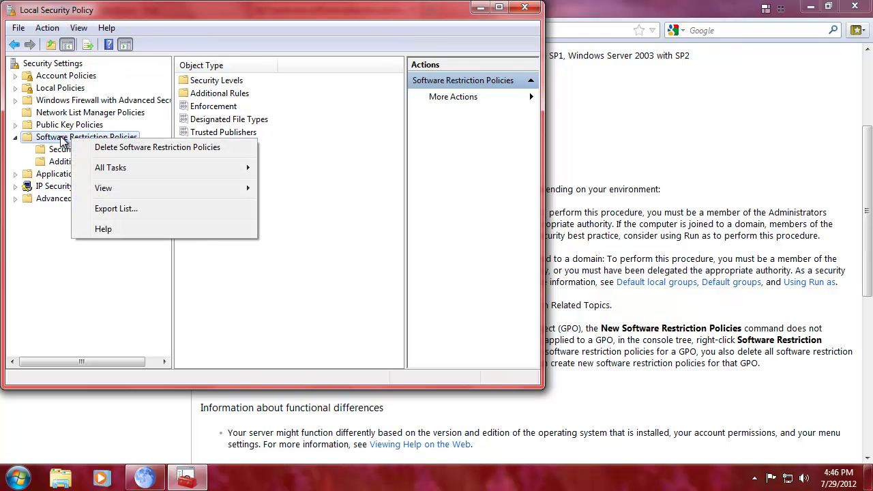
click(65, 149)
right_click(94, 149)
key(Escape)
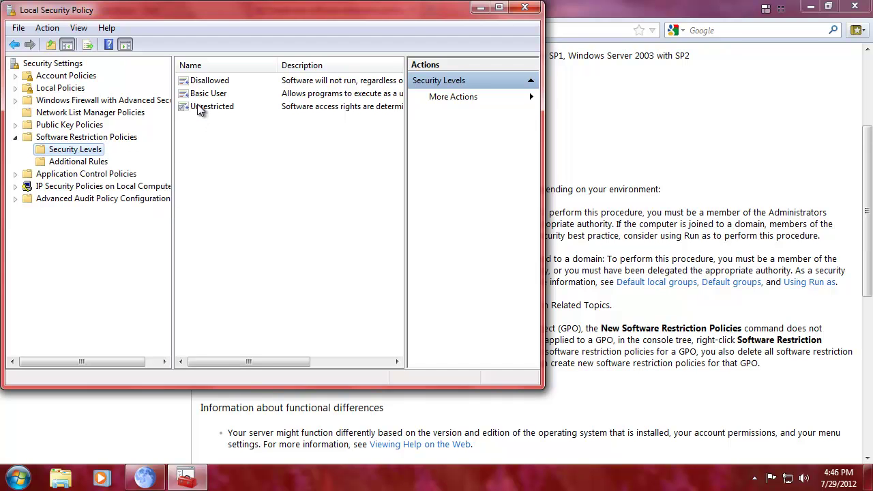
Set the Disallowed security level as the default and accept the more restrictive setting
click(208, 81)
right_click(208, 81)
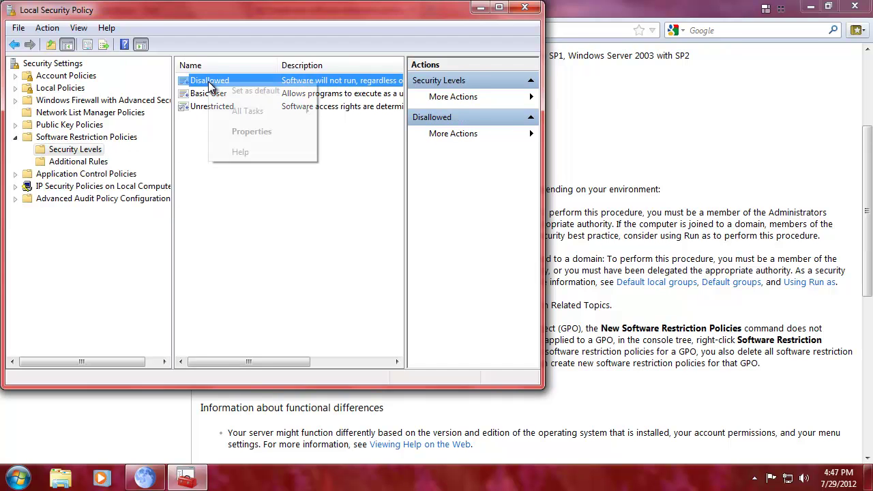
click(242, 95)
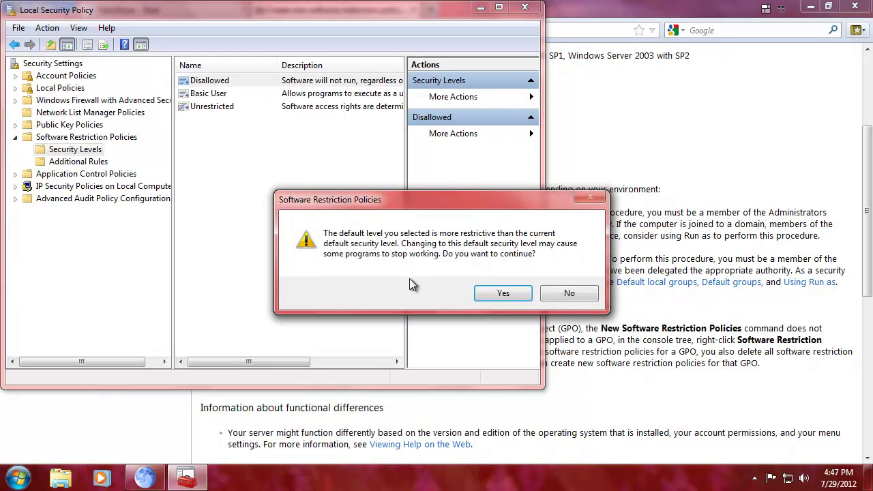
click(497, 295)
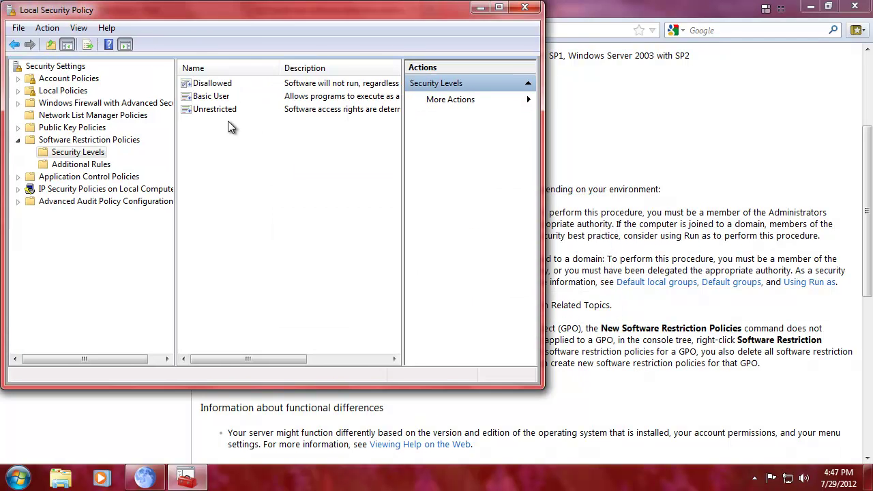
right_click(225, 143)
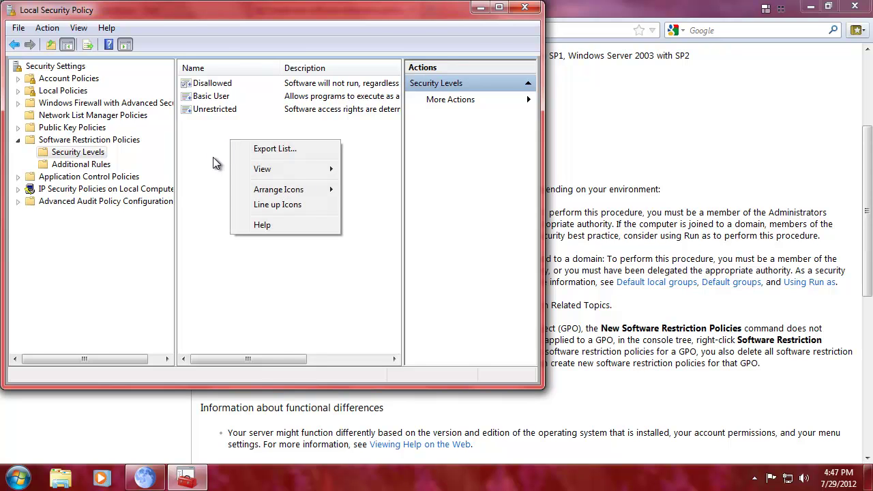
mouse_move(289, 196)
click(177, 176)
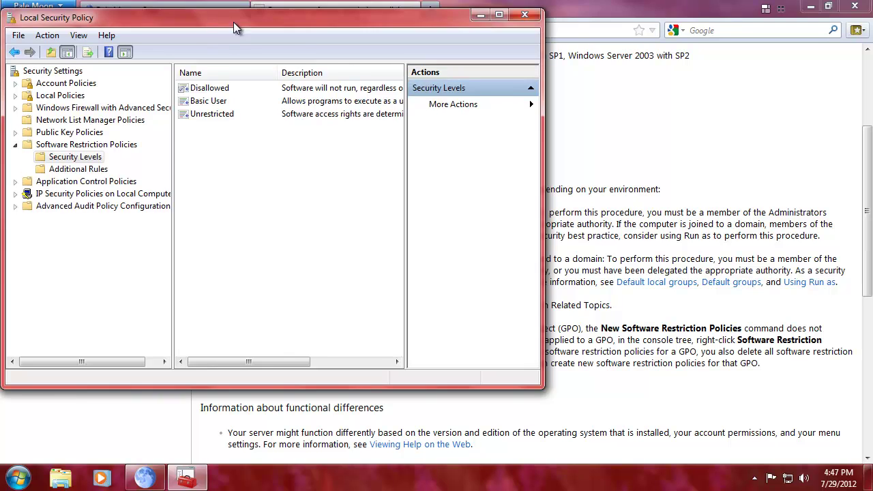
Close Local Security Policy, and close Pale Moon together with both open tabs
drag(233, 14, 674, 37)
click(672, 35)
click(855, 6)
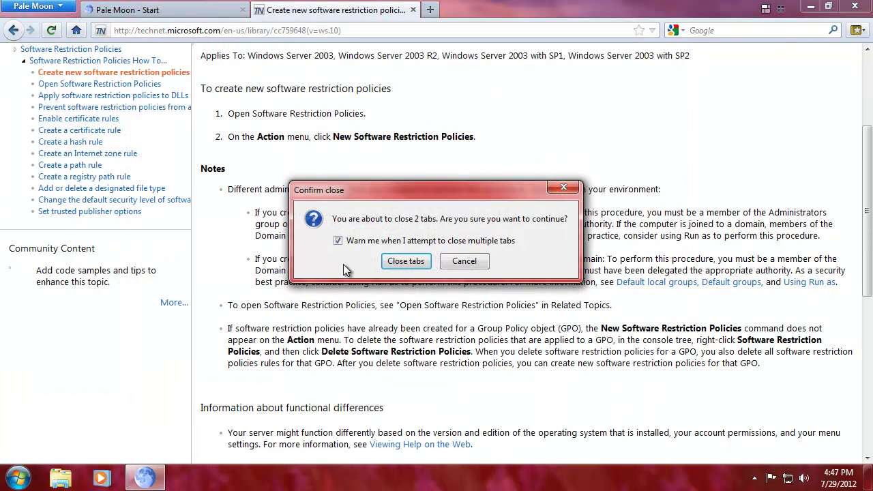
click(406, 261)
Try to launch Pale Moon to test the policy, dismiss the messages without removing its taskbar item, and view its shortcut options
click(146, 479)
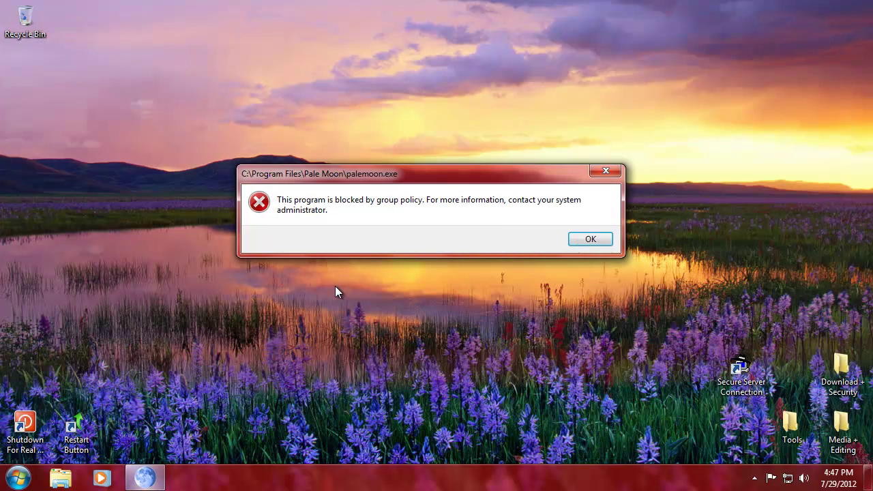
click(585, 239)
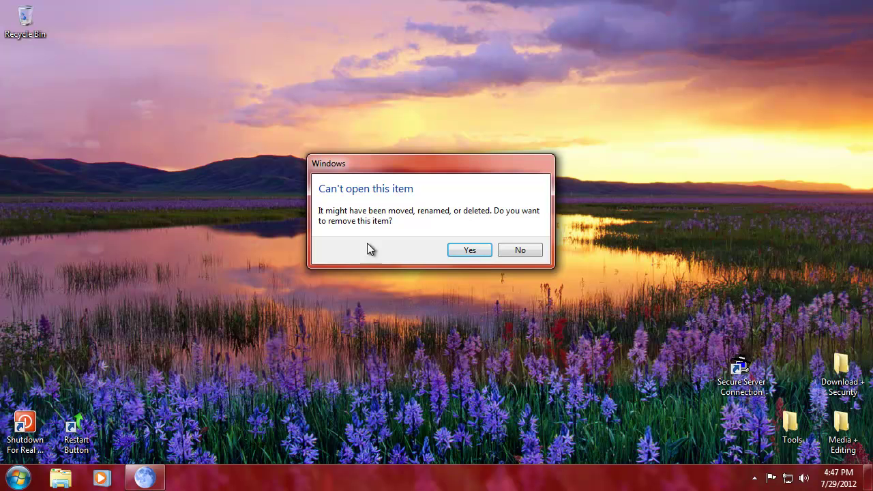
click(521, 249)
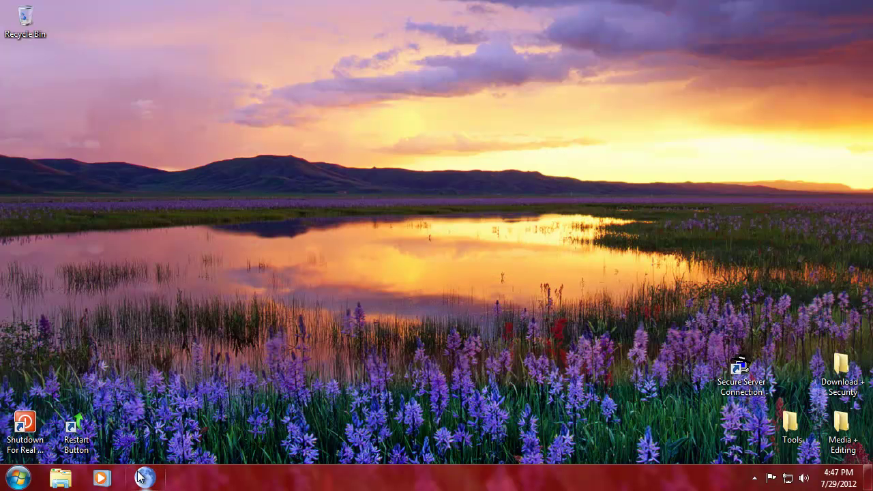
right_click(138, 472)
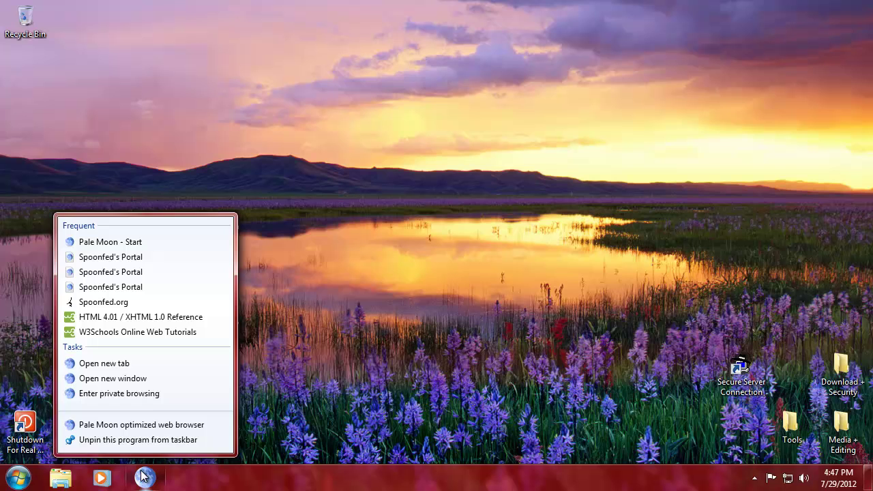
click(278, 410)
Open Local Security Policy by running secpol.msc, and show the Security Options under Local Policies
click(27, 480)
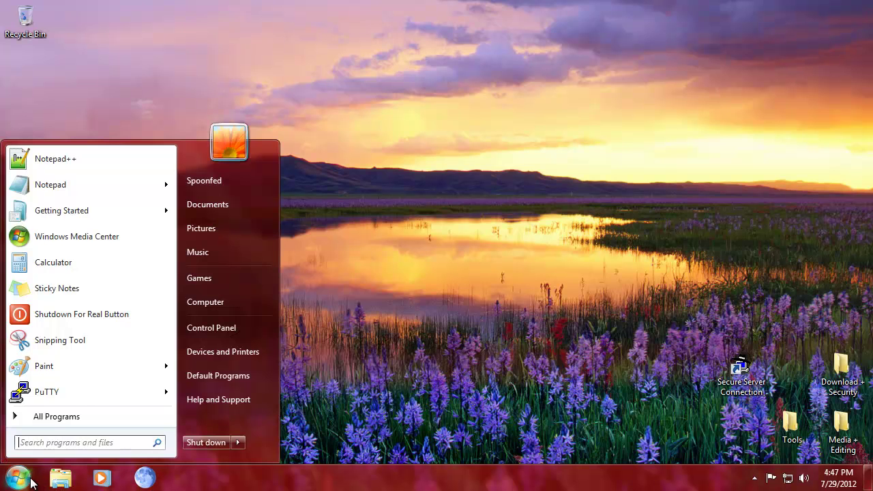
click(86, 426)
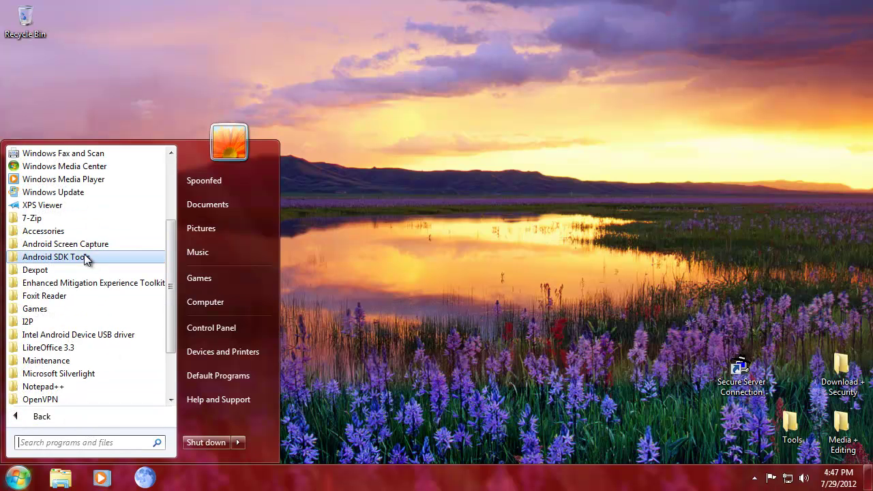
text(se)
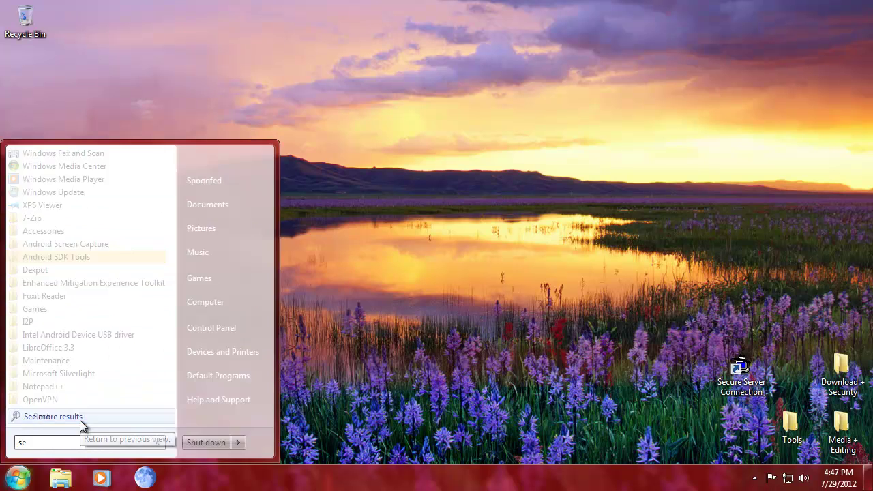
text(cpol.msc)
key(Return)
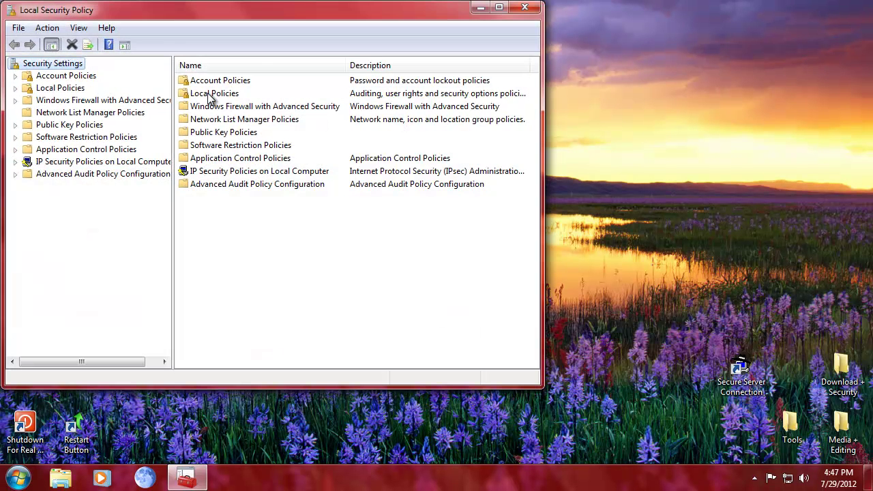
double_click(210, 96)
double_click(242, 107)
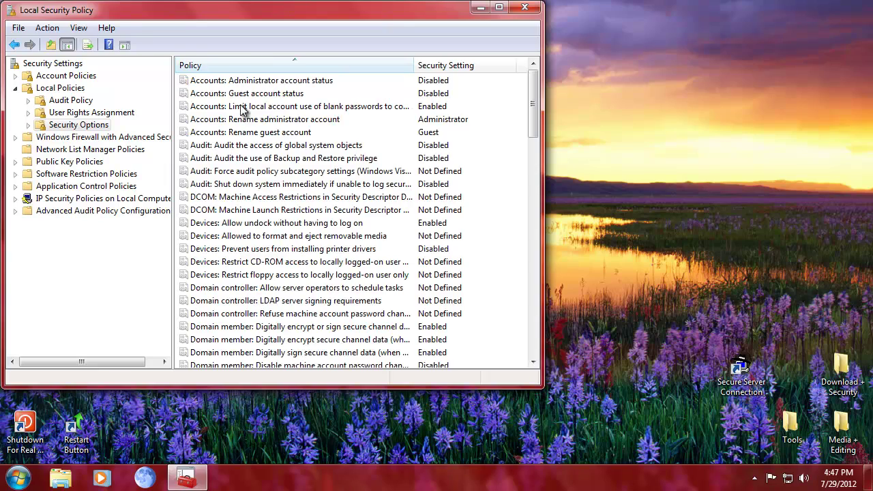
Review the Security Options policies through the User Account Control entries, and show the Software Restriction Policies
scroll(293, 171, down, 15)
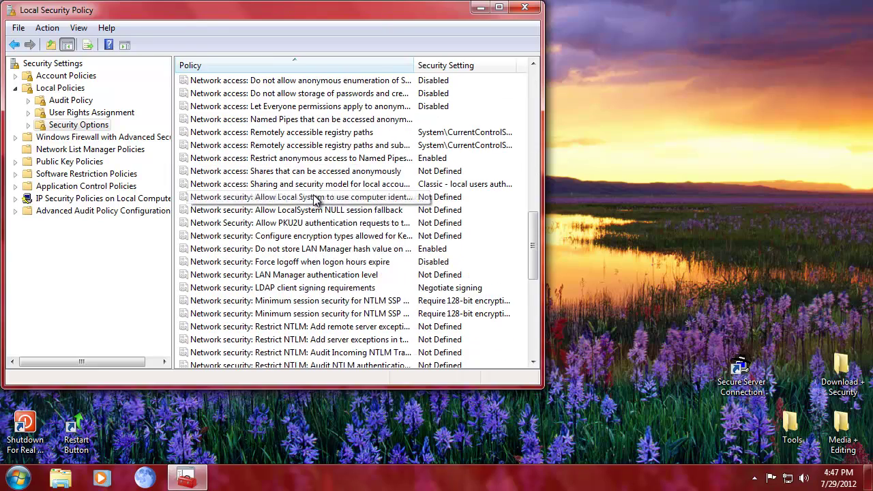
scroll(315, 198, down, 8)
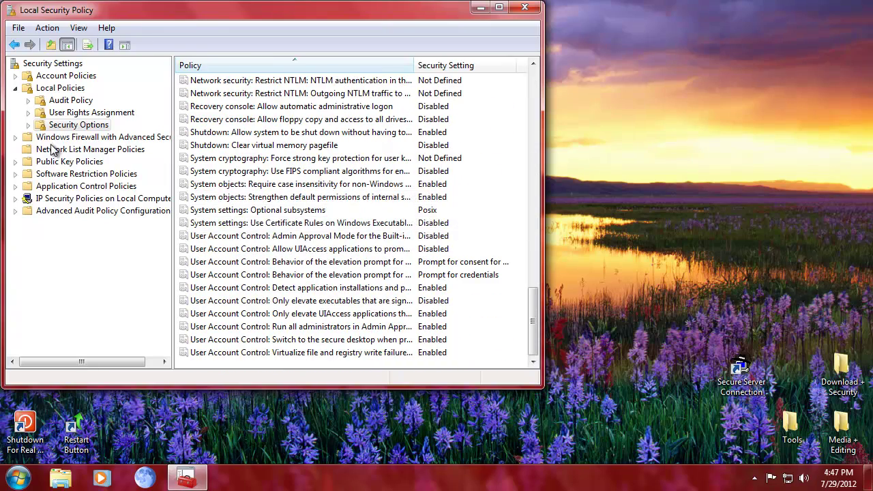
click(62, 175)
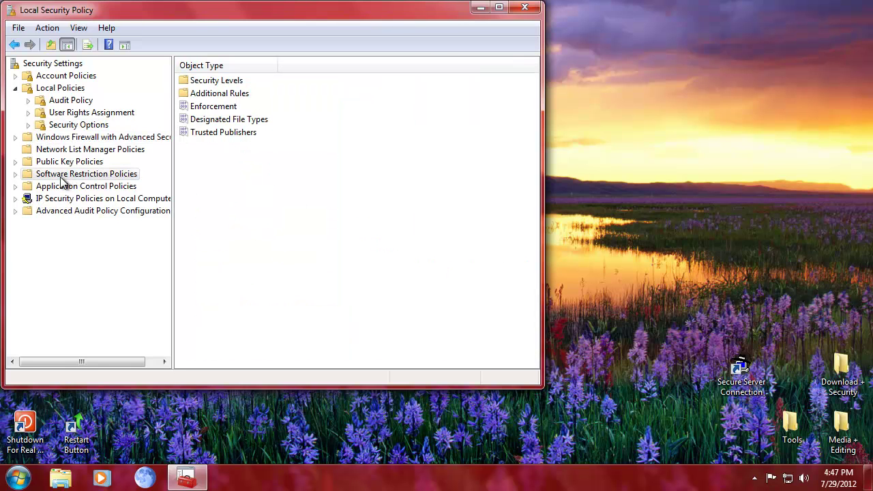
Try to launch Pale Moon under the Disallowed default level, and dismiss the messages without removing its taskbar item
click(144, 478)
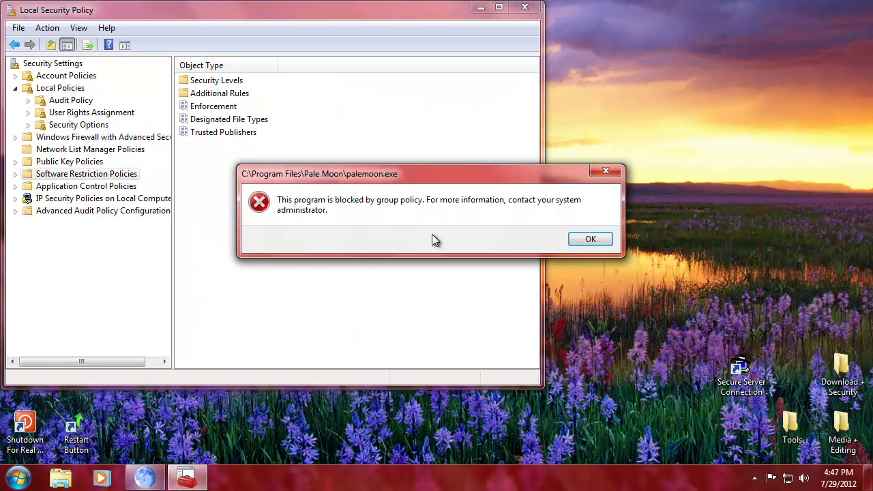
click(589, 238)
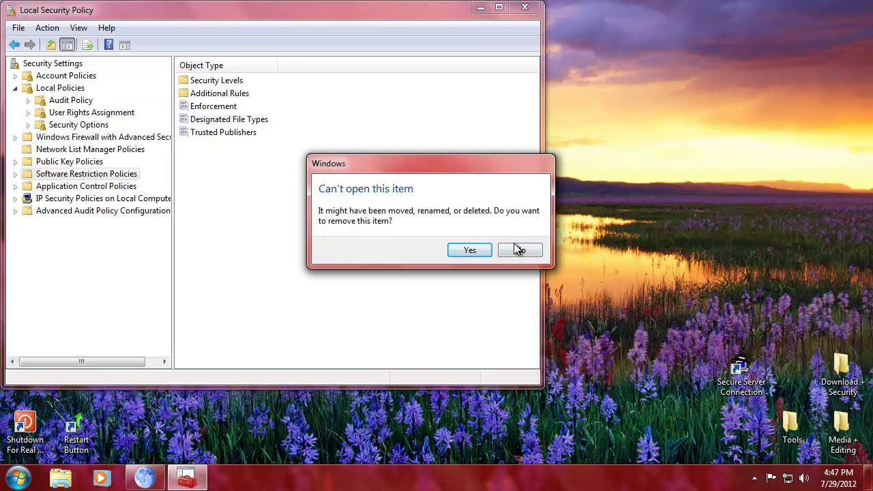
click(518, 250)
Set the Unrestricted security level as the default in Software Restriction Policies
double_click(208, 81)
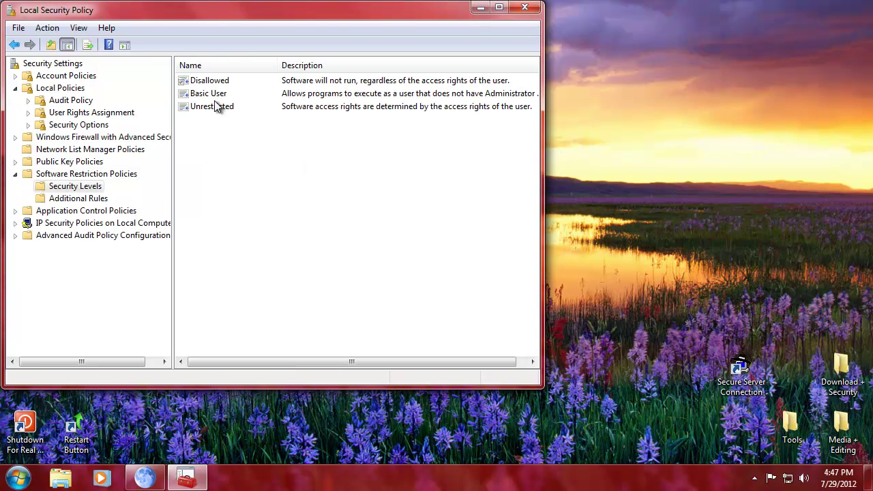
right_click(216, 107)
click(252, 118)
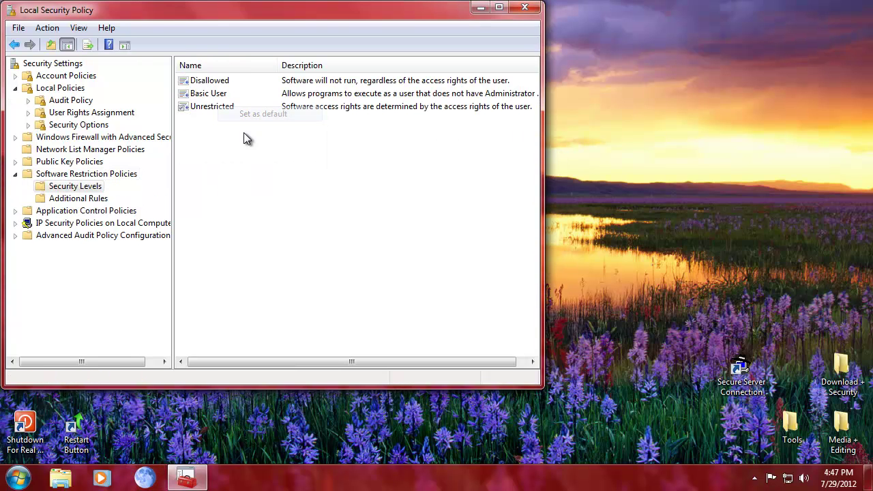
Launch Pale Moon and reopen the TechNet page on creating new software restriction policies from the browsing history
click(145, 478)
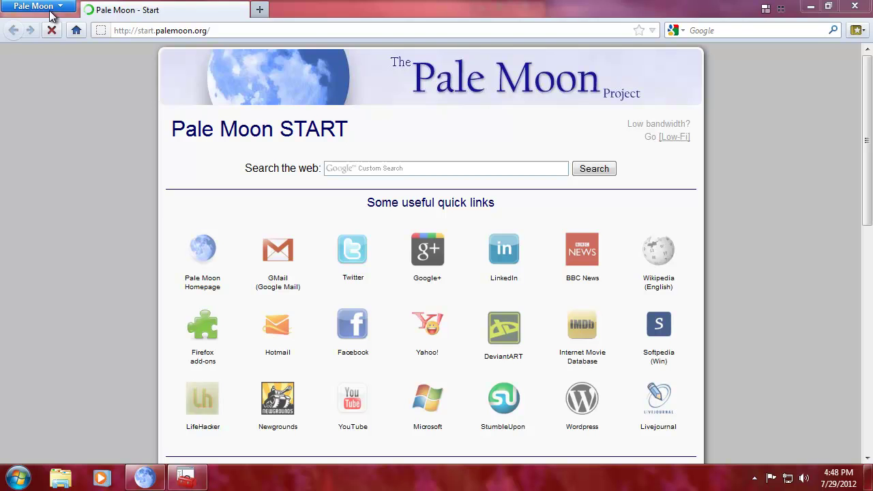
click(51, 14)
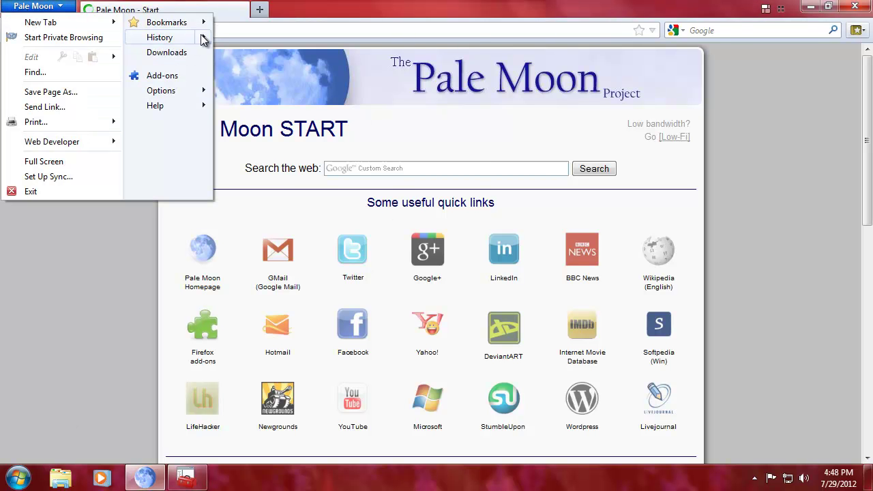
mouse_move(203, 39)
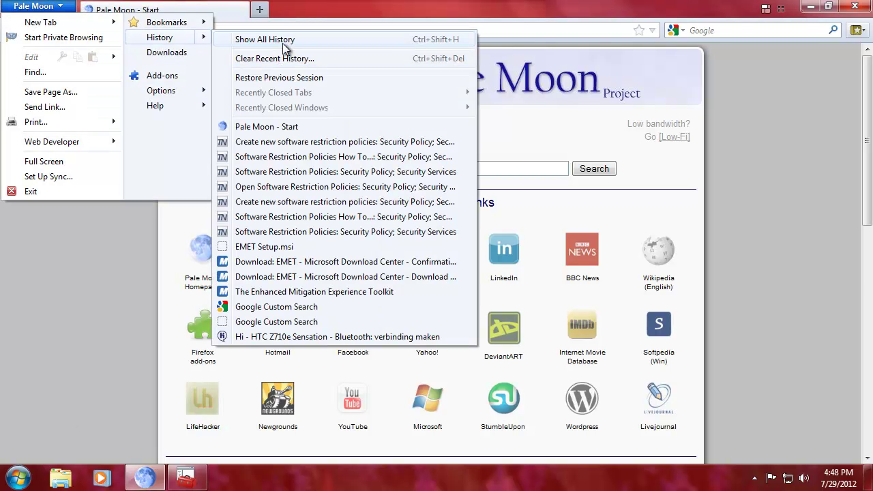
click(282, 142)
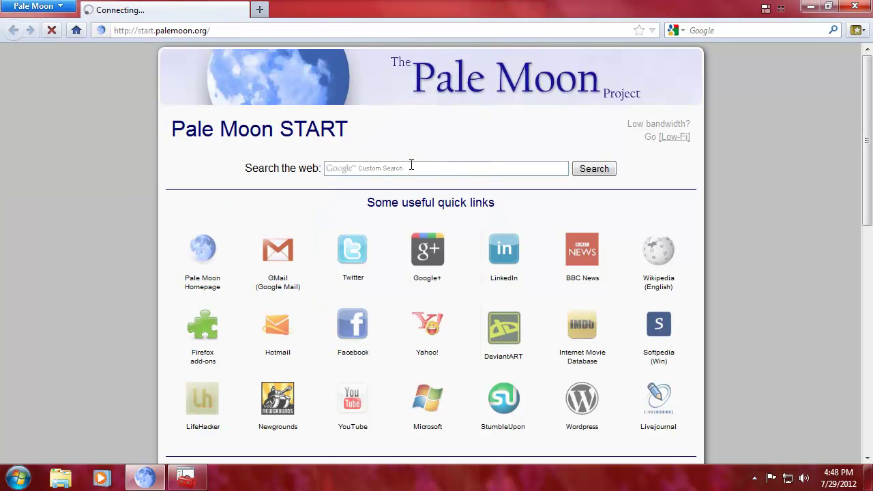
Open the "Create a path rule" article on TechNet and read its procedure and caution
scroll(237, 283, down, 3)
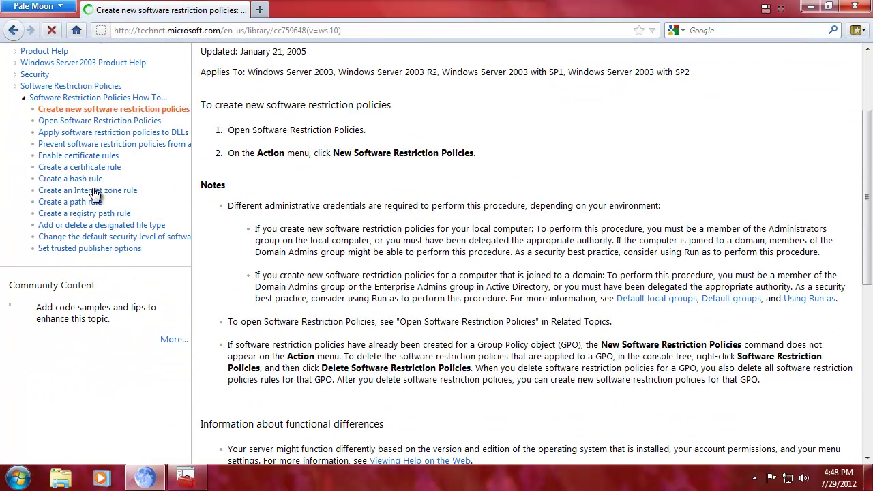
click(90, 202)
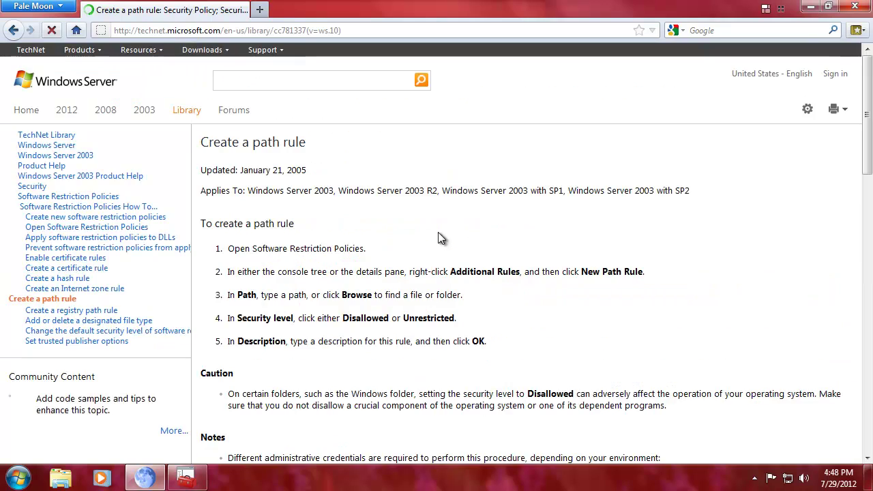
scroll(446, 236, down, 5)
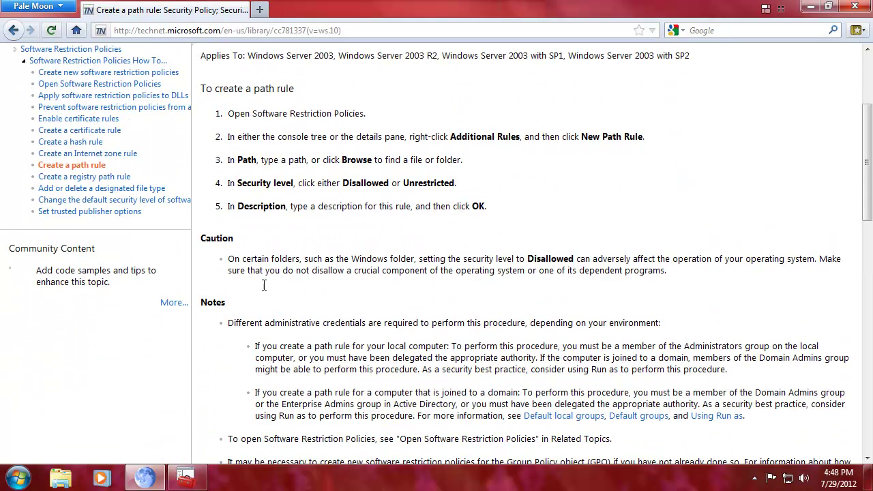
click(185, 478)
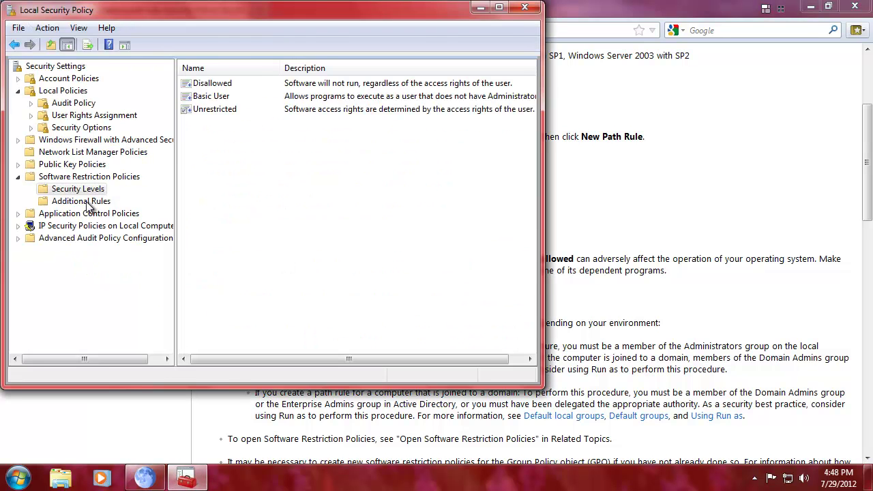
click(87, 202)
right_click(287, 208)
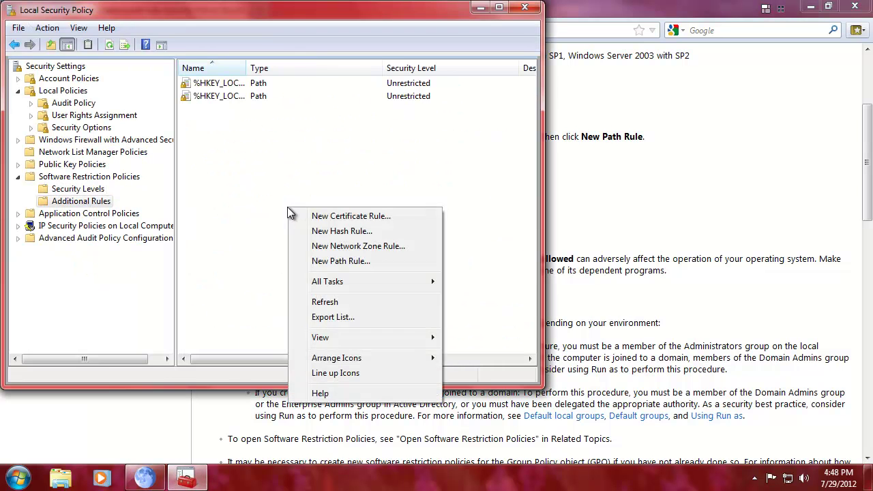
click(330, 267)
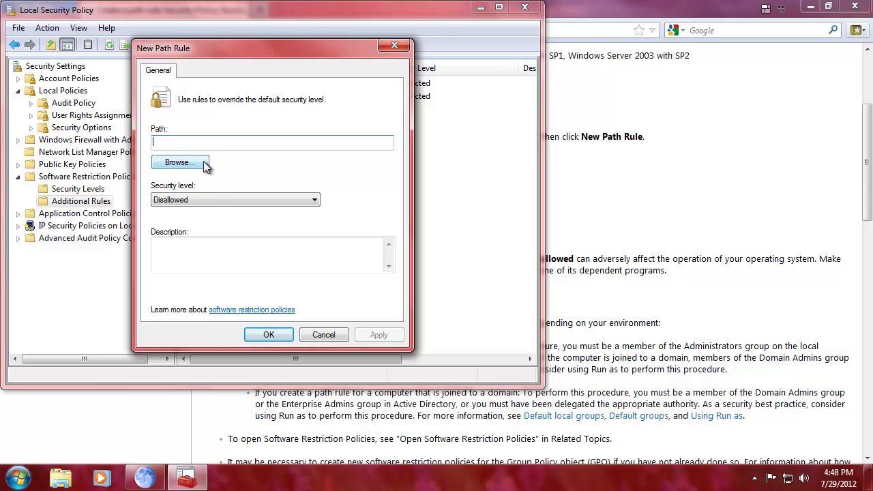
click(219, 197)
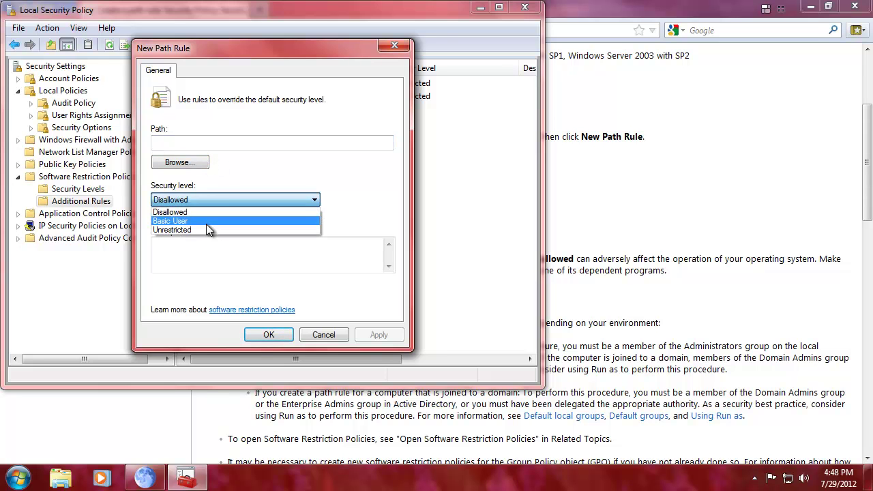
click(206, 223)
click(180, 162)
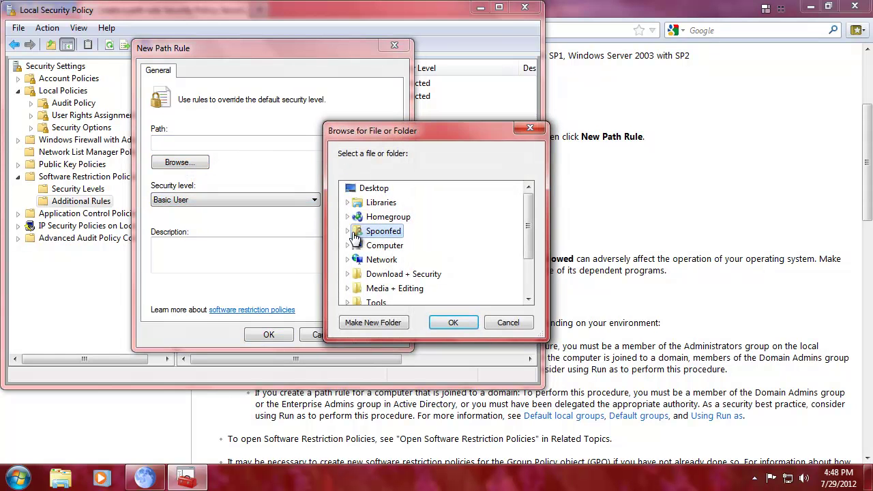
click(508, 322)
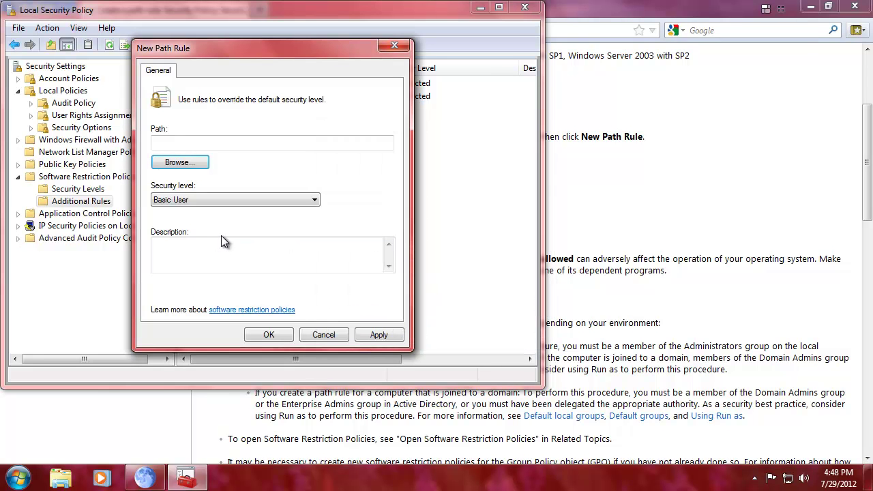
click(394, 46)
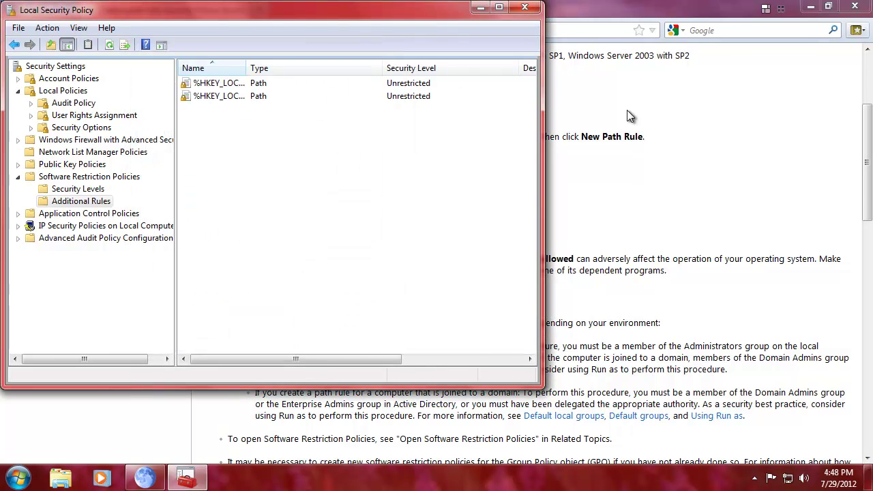
Minimize Pale Moon and close Local Security Policy
click(627, 110)
click(810, 6)
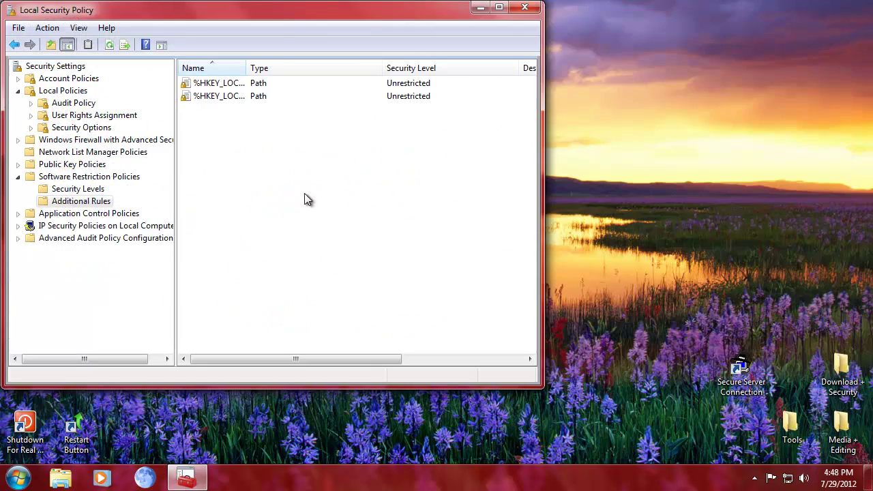
drag(287, 22, 490, 92)
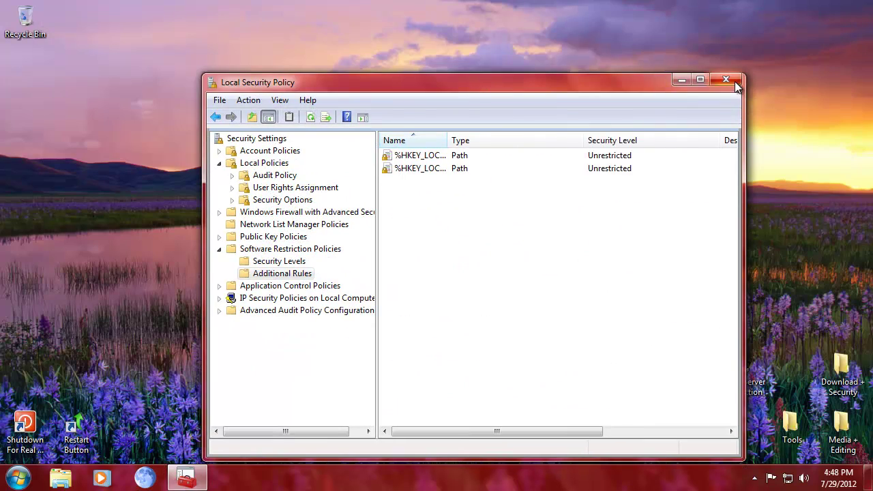
drag(605, 80, 575, 53)
click(695, 53)
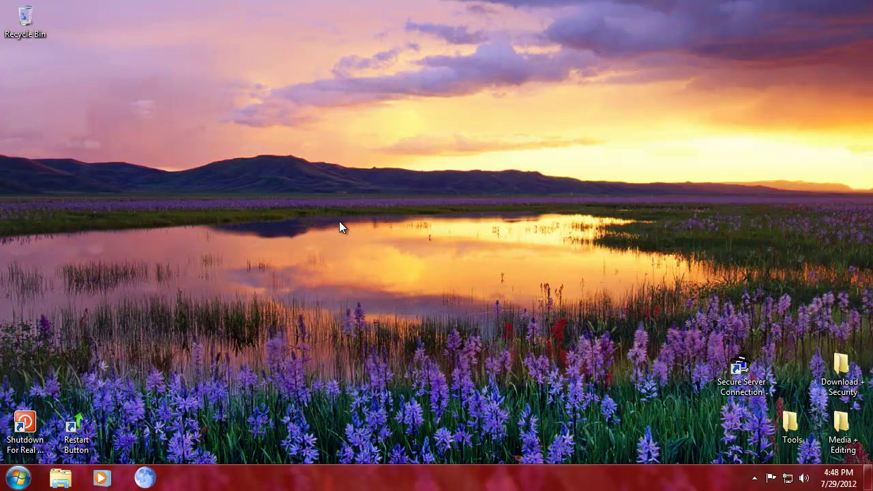
Open Local Security Policy by running secpol.msc
click(19, 477)
click(54, 444)
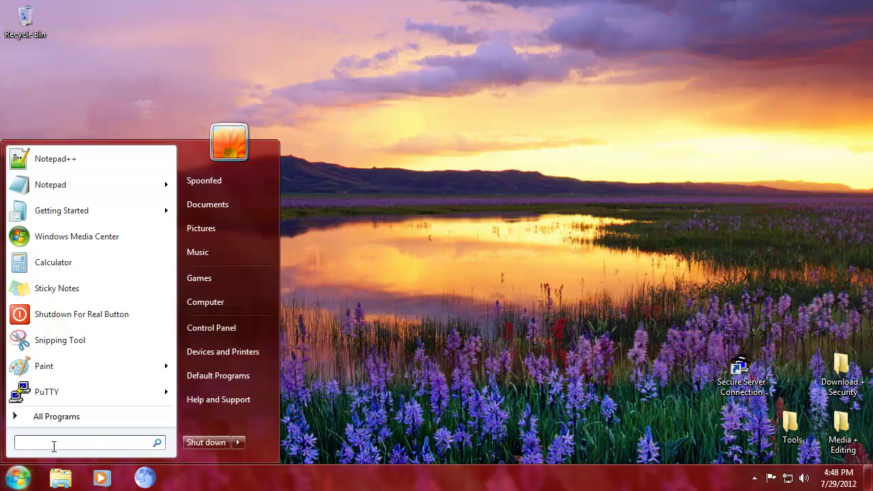
text(secpol)
text(.msc)
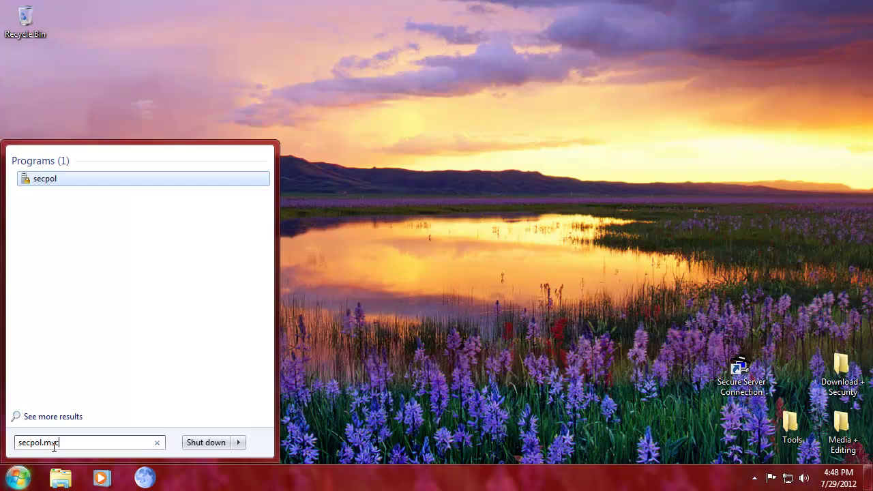
key(Return)
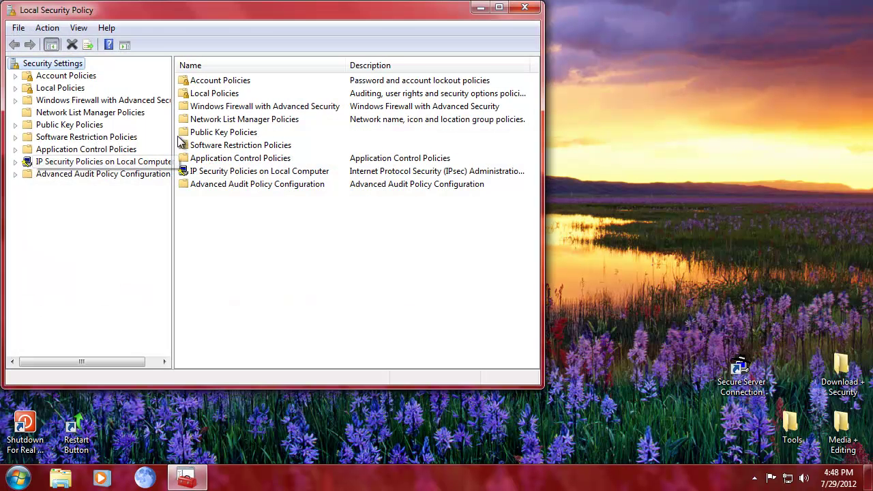
View the Security Levels under Software Restriction Policies, and show the Additional Rules
click(87, 137)
click(235, 95)
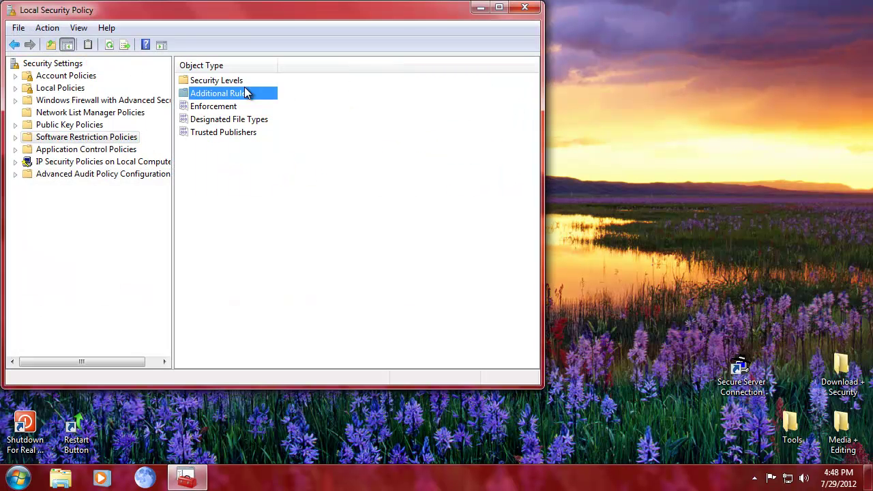
double_click(249, 85)
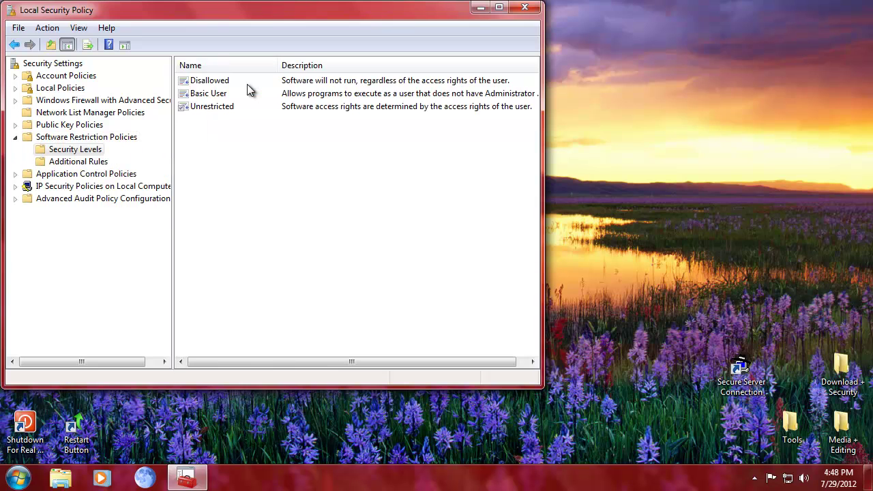
click(210, 81)
click(60, 163)
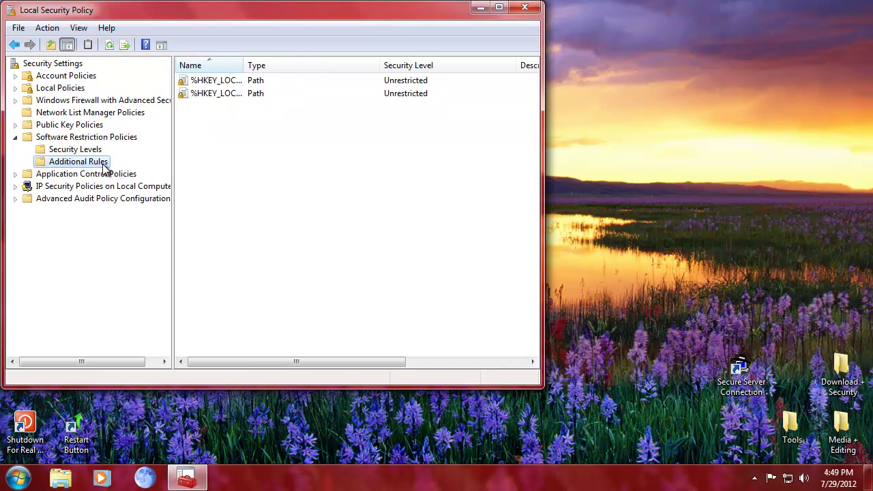
Start a new path rule under Additional Rules with C:\Program Files\Pale Moon\palemoon.exe as its path
right_click(202, 142)
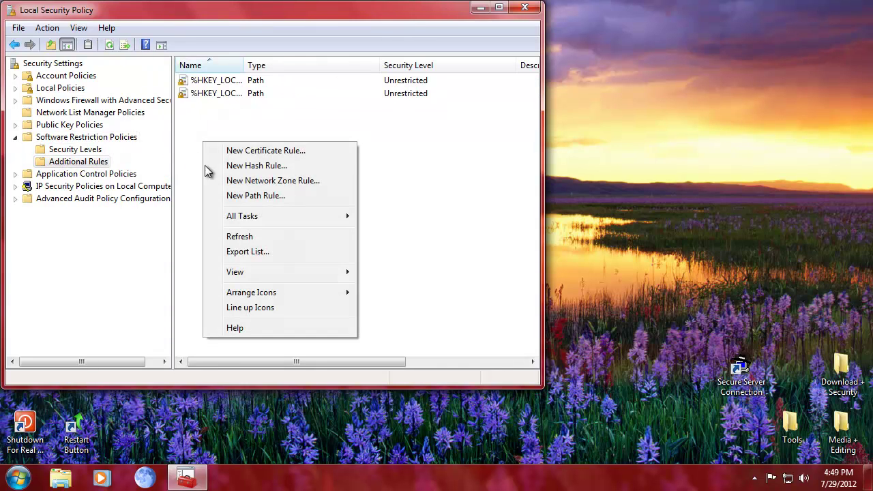
click(275, 195)
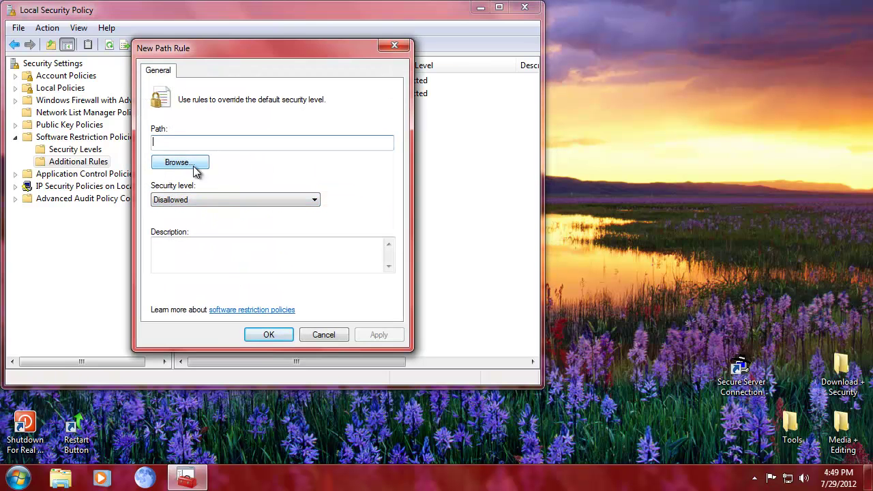
click(179, 163)
click(348, 245)
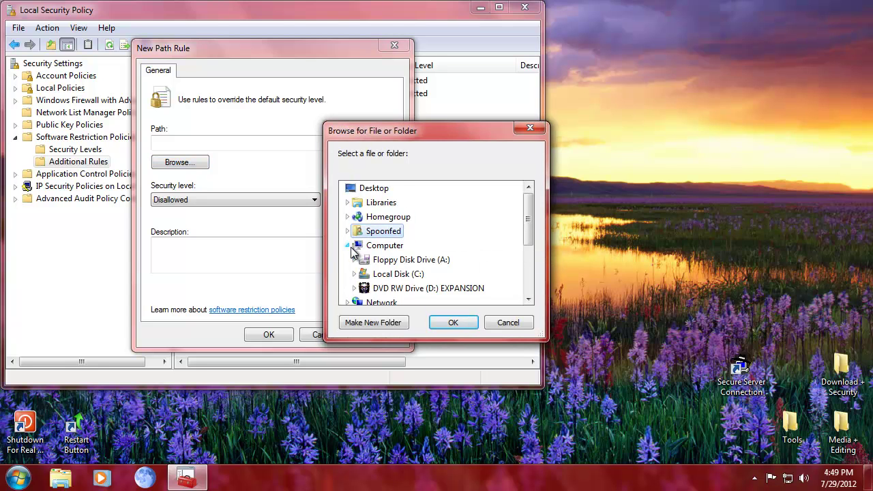
click(354, 274)
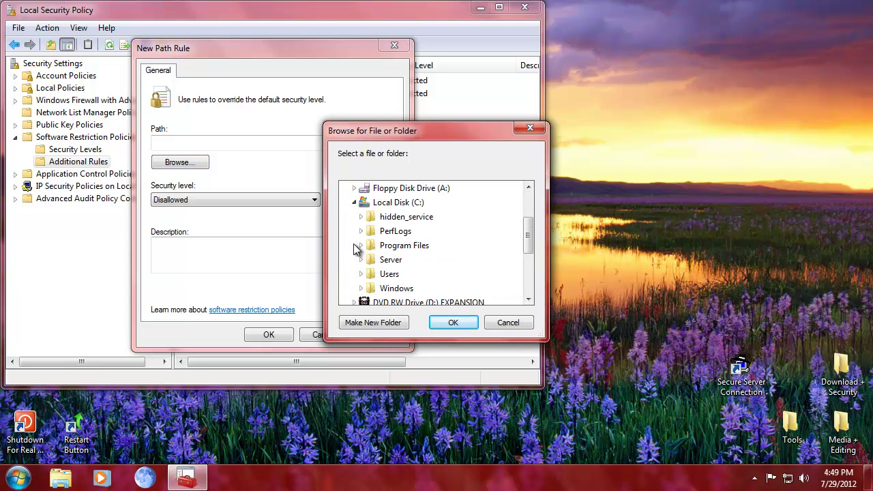
click(359, 246)
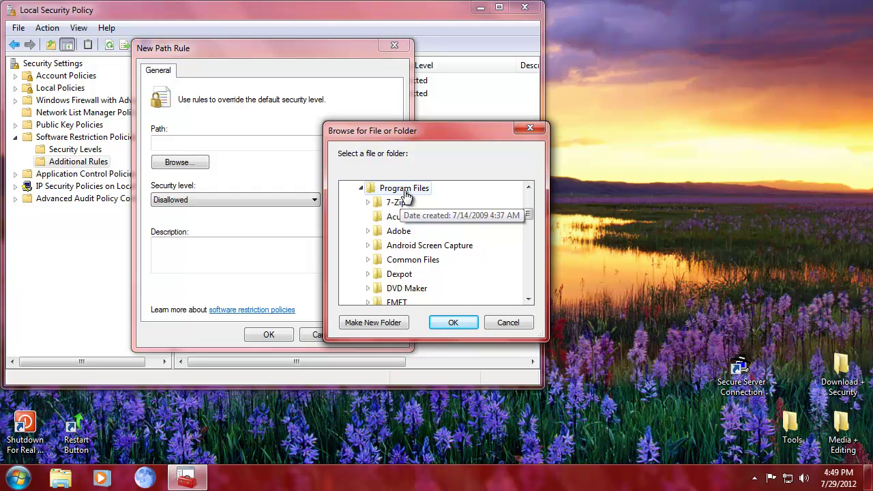
scroll(388, 273, down, 2)
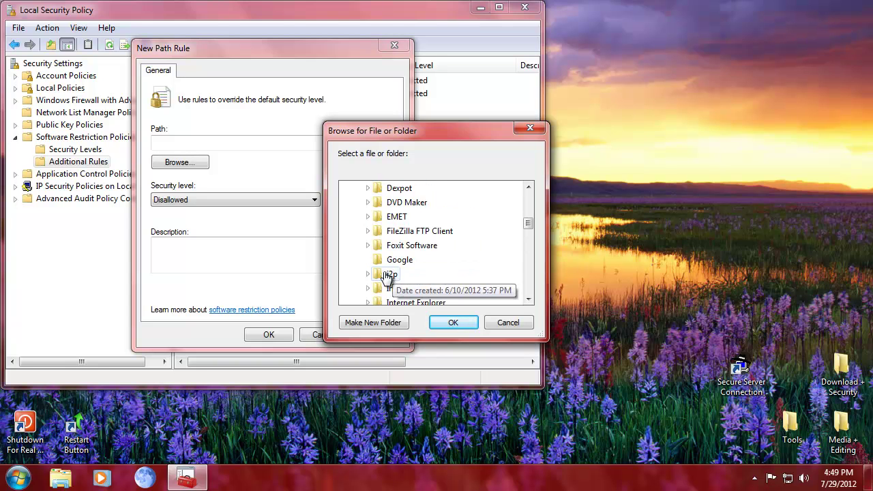
scroll(384, 249, down, 1)
scroll(374, 272, down, 1)
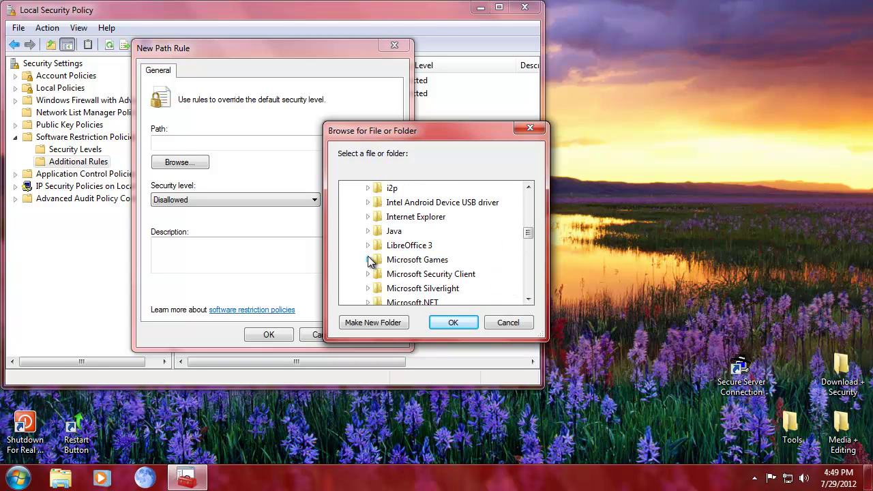
scroll(366, 258, down, 4)
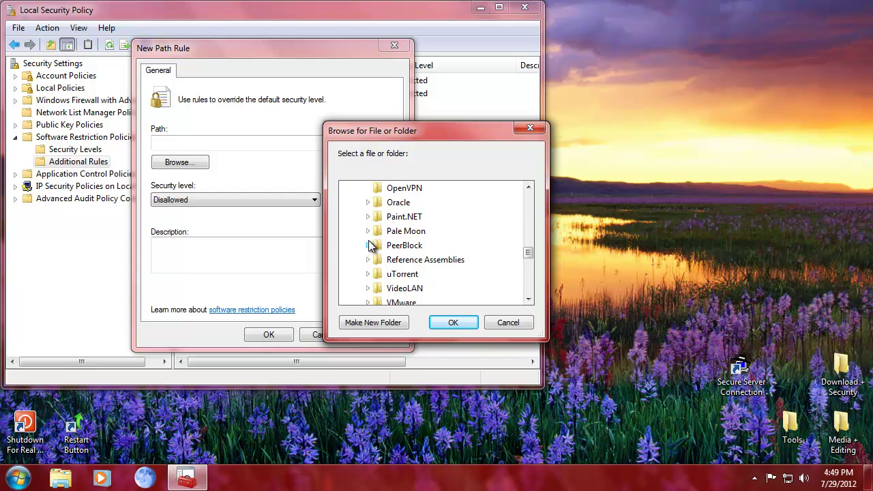
click(368, 231)
scroll(370, 253, down, 5)
scroll(419, 271, down, 5)
click(429, 261)
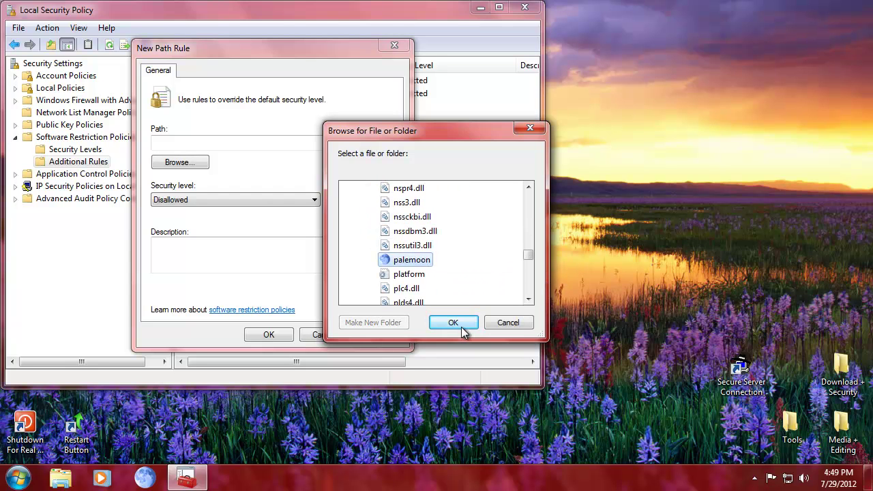
click(453, 323)
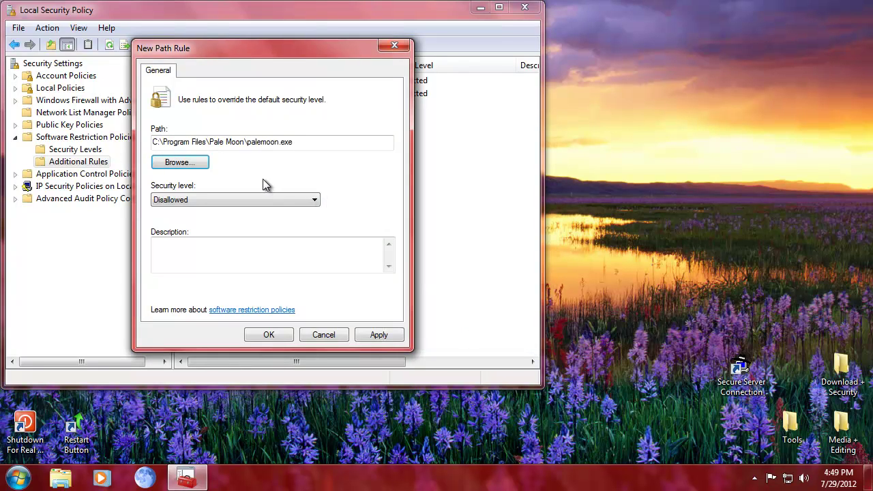
Set the new path rule's security level to Basic User and save the rule
click(268, 199)
click(241, 221)
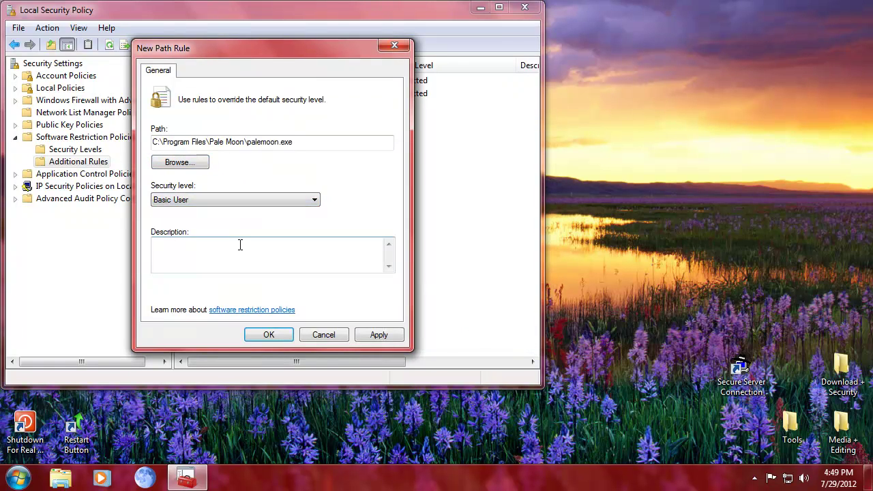
click(376, 335)
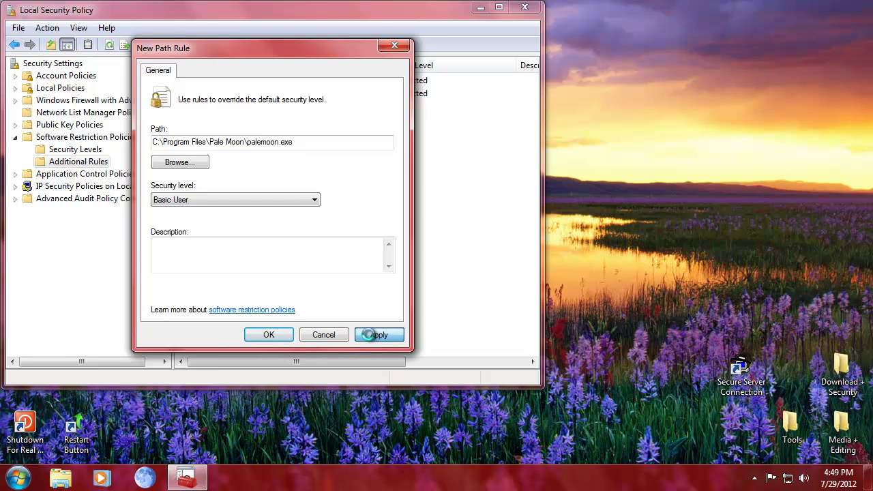
click(264, 336)
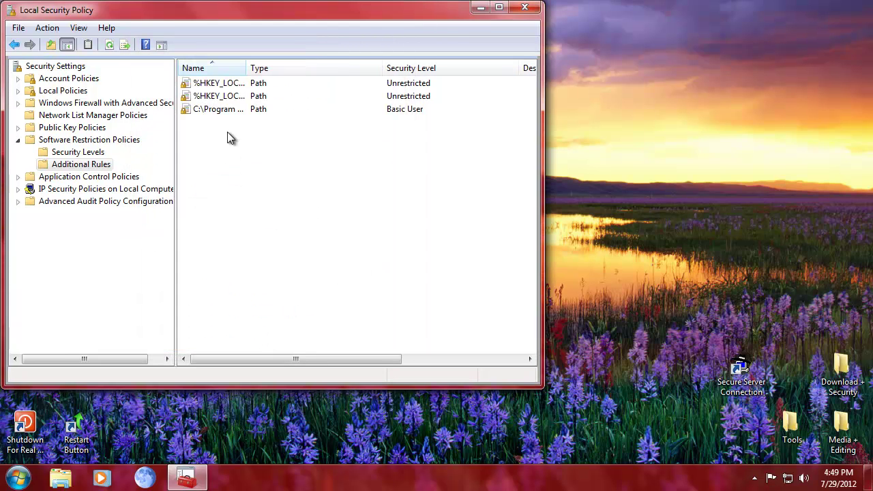
Set Disallowed as the default security level, accepting the more restrictive setting
click(81, 152)
right_click(206, 86)
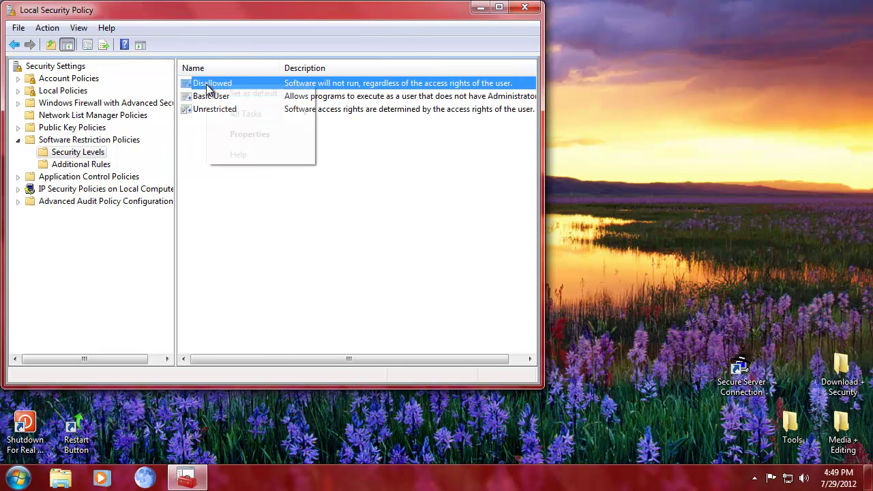
click(253, 95)
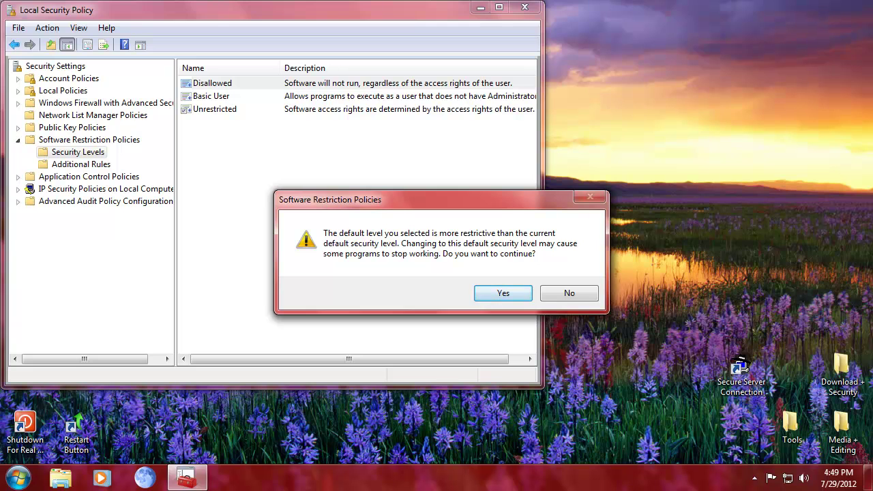
click(510, 295)
Try to launch Pale Moon under the Disallowed default, keeping its taskbar shortcut
click(145, 478)
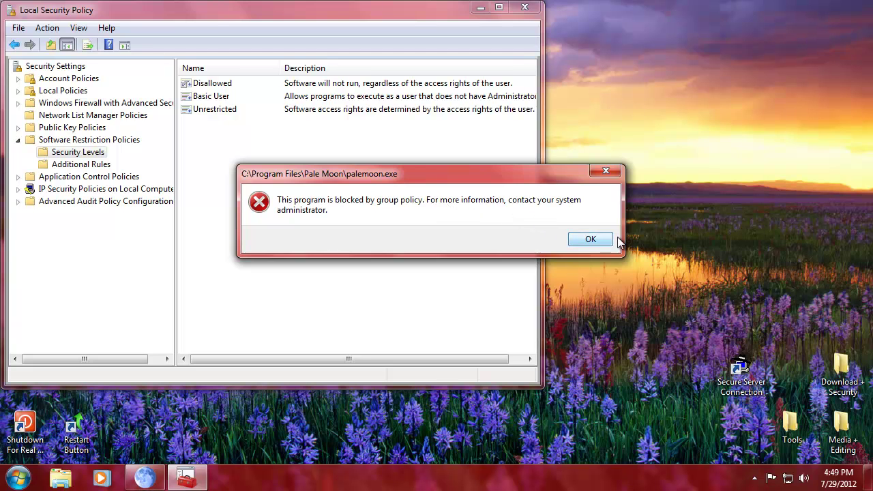
click(594, 239)
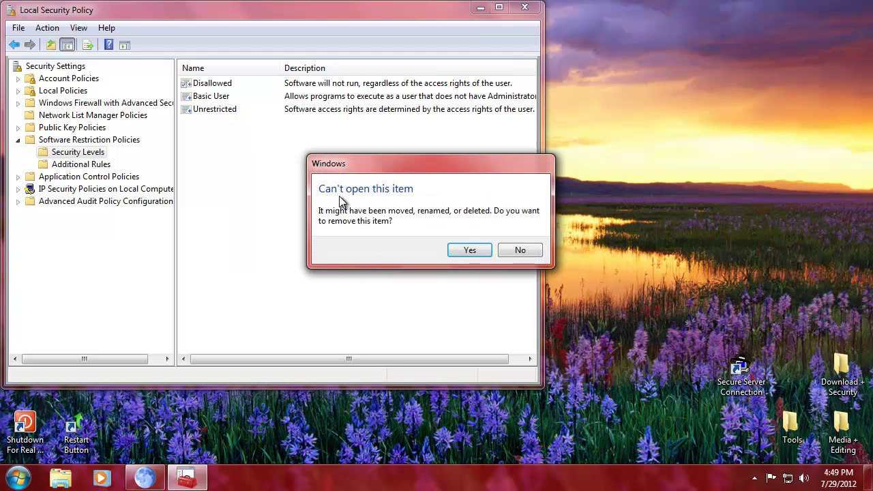
click(523, 249)
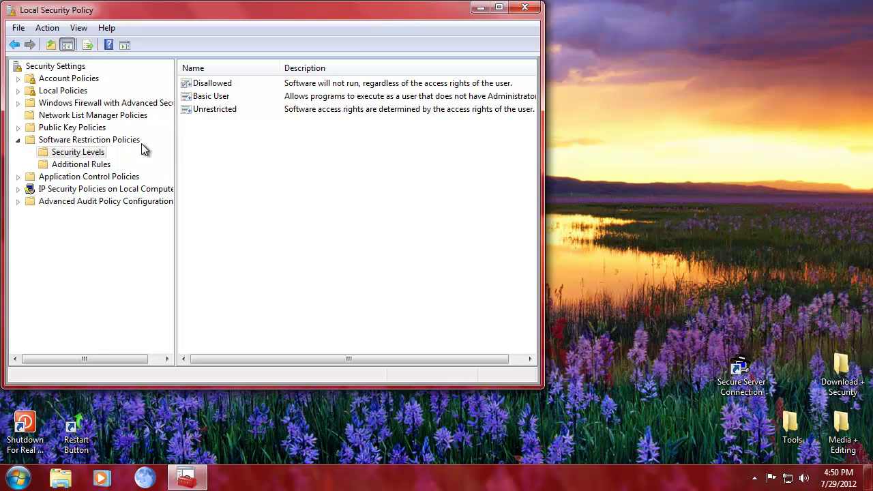
Change the Pale Moon path rule to cover the folder C:\Program Files\Pale Moon\ and save it
click(80, 164)
right_click(247, 108)
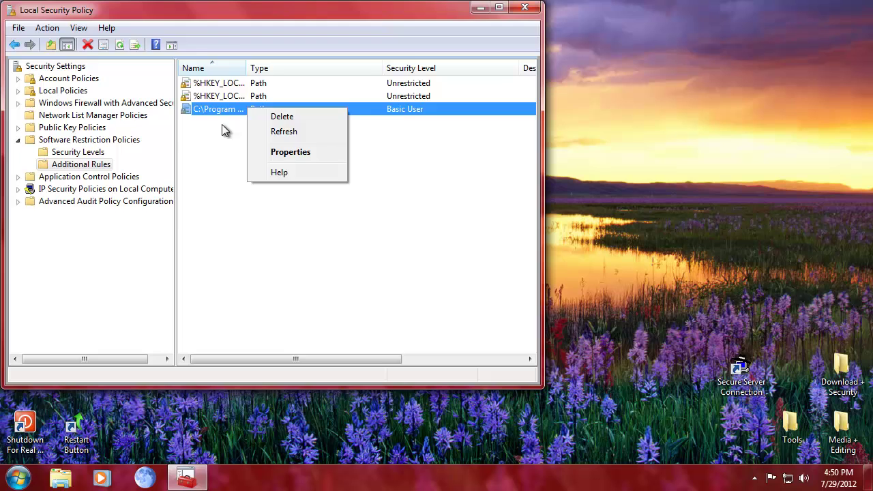
click(283, 152)
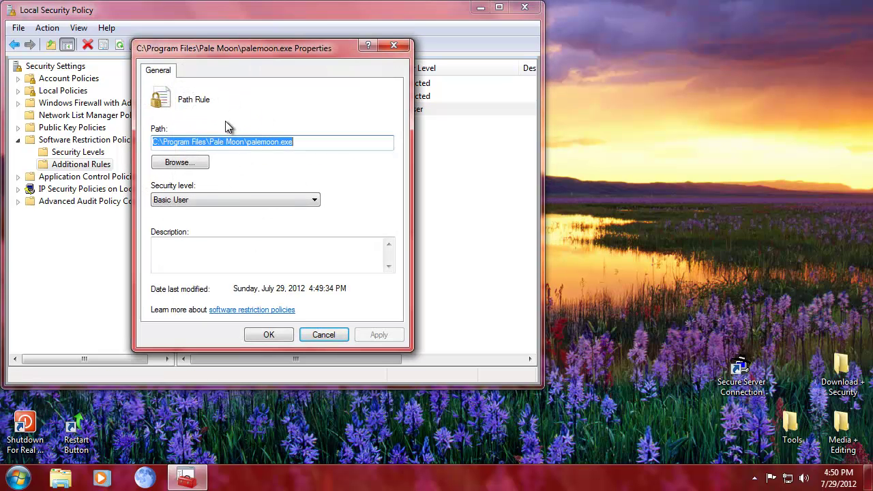
drag(337, 142, 244, 144)
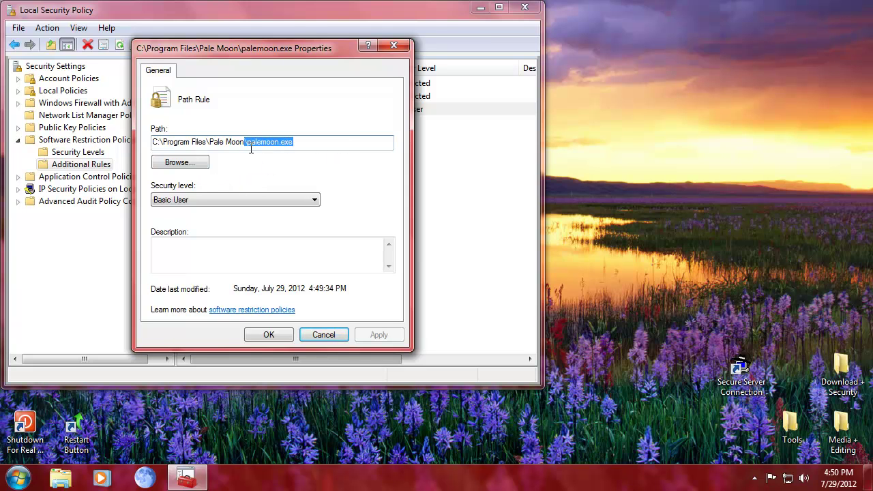
key(Delete)
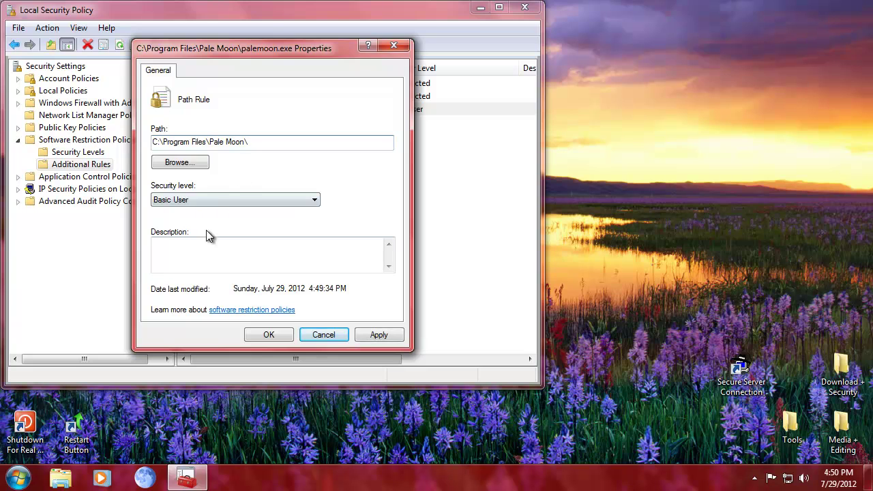
click(374, 335)
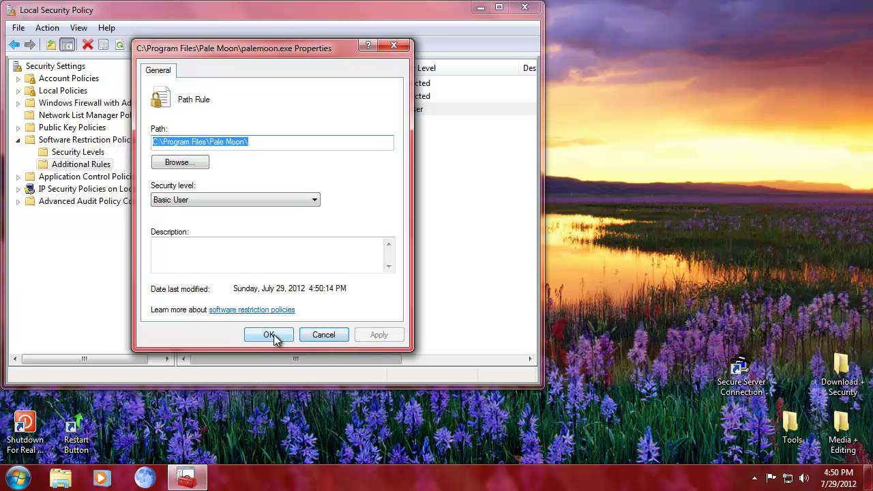
click(272, 336)
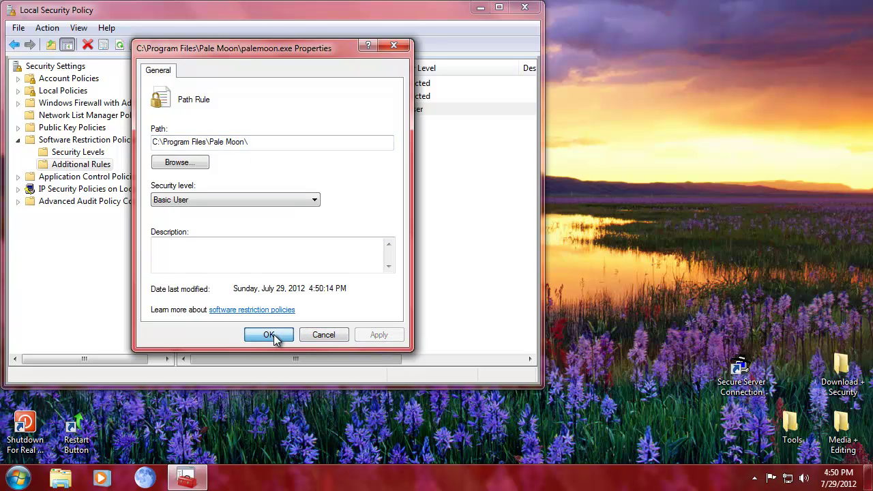
Try to launch Pale Moon again with the folder path rule applied, keeping its taskbar shortcut
click(144, 477)
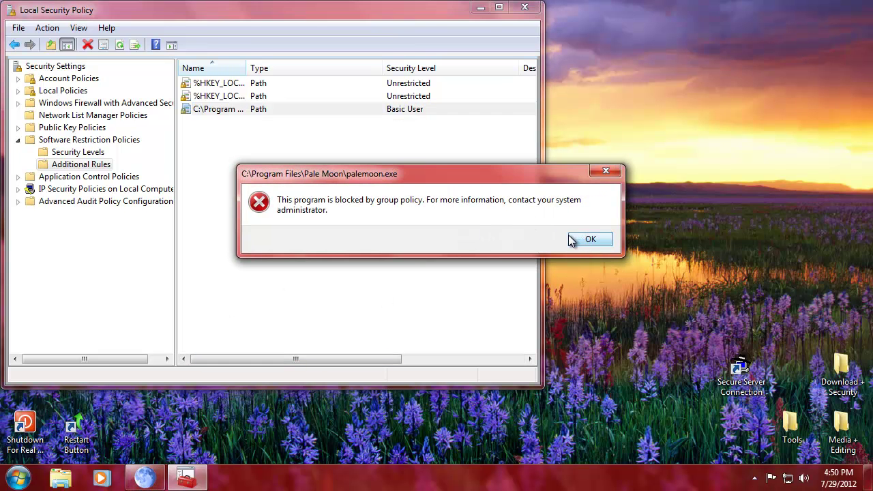
click(582, 239)
click(517, 250)
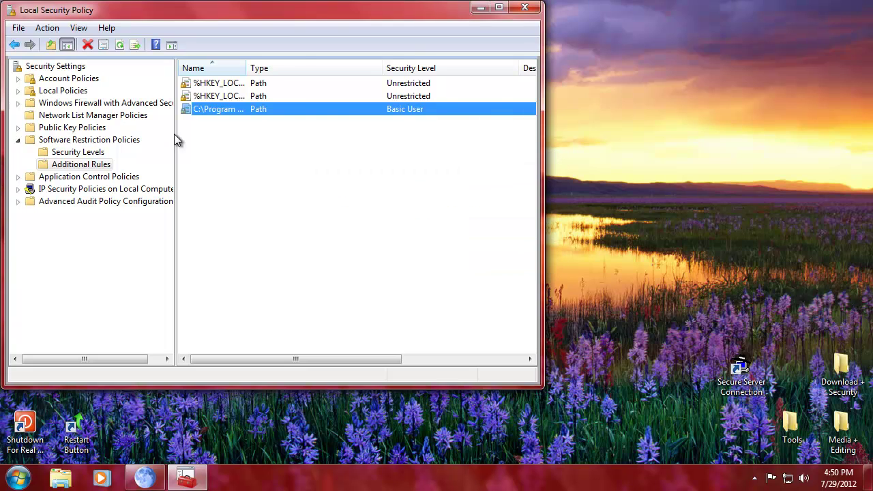
Set Basic User as the default security level under Software Restriction Policies
click(78, 151)
right_click(220, 97)
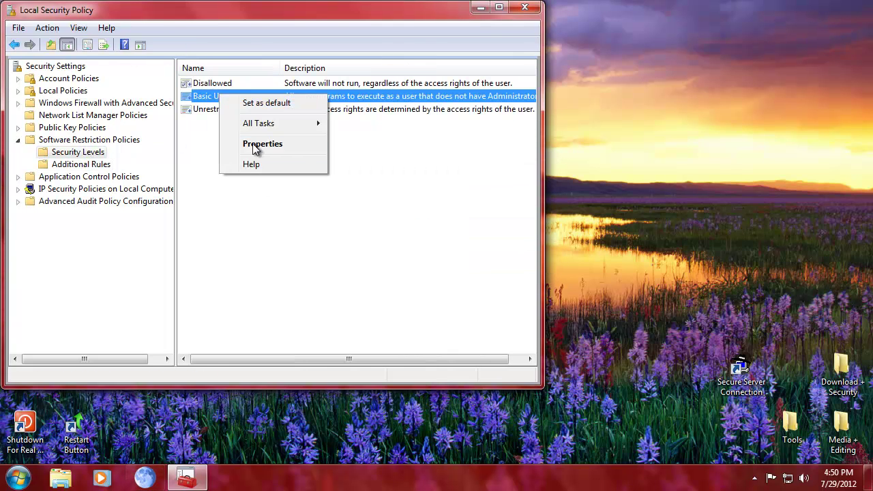
click(273, 105)
Launch Pale Moon under the Basic User default to test it, and close the browser
click(144, 477)
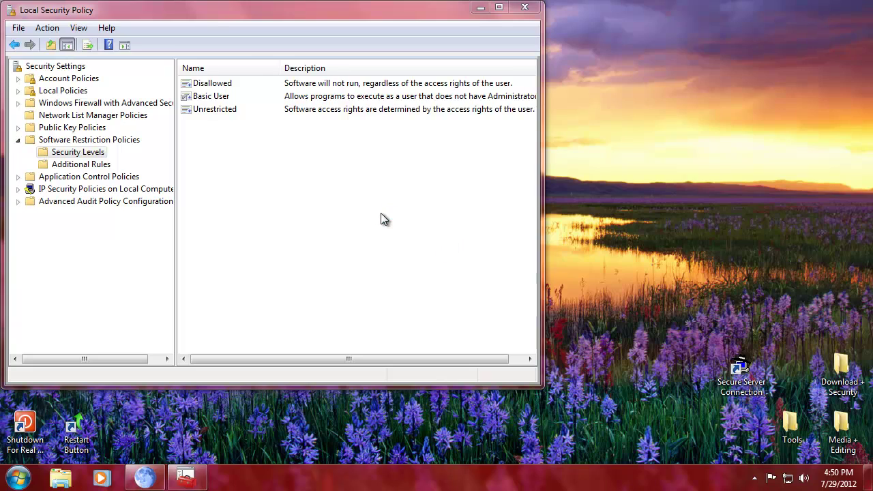
key(alt+F4)
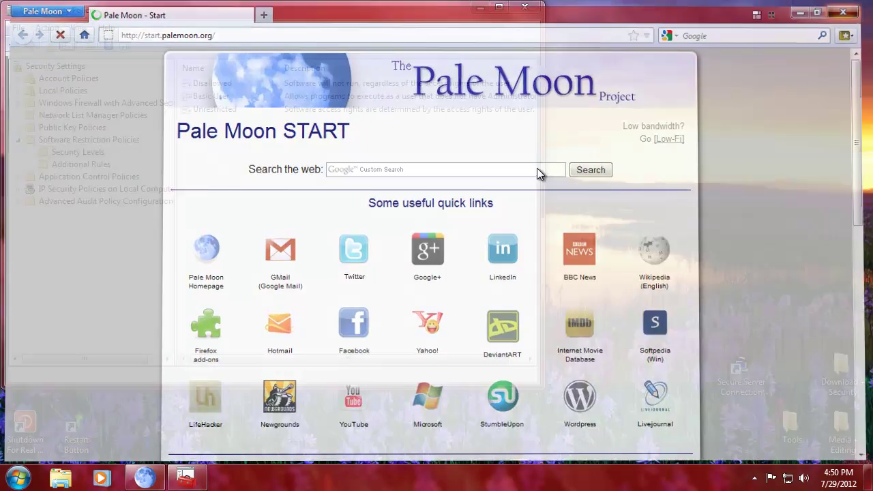
right_click(139, 475)
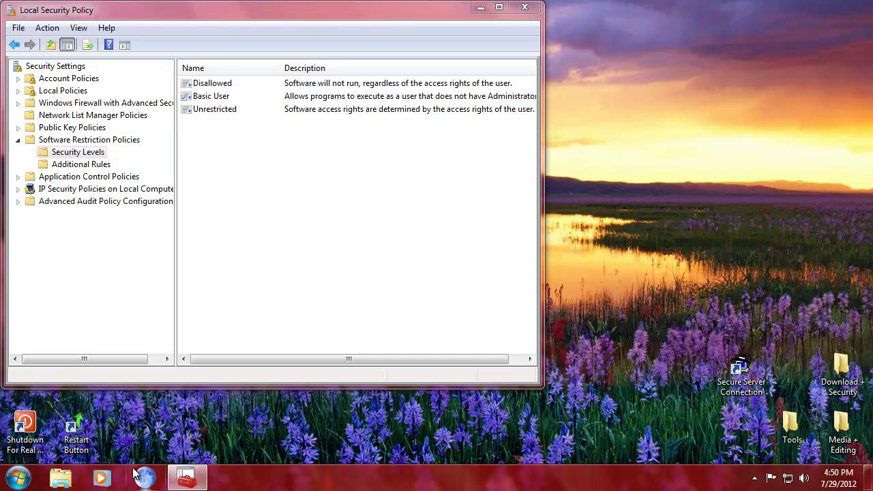
click(304, 412)
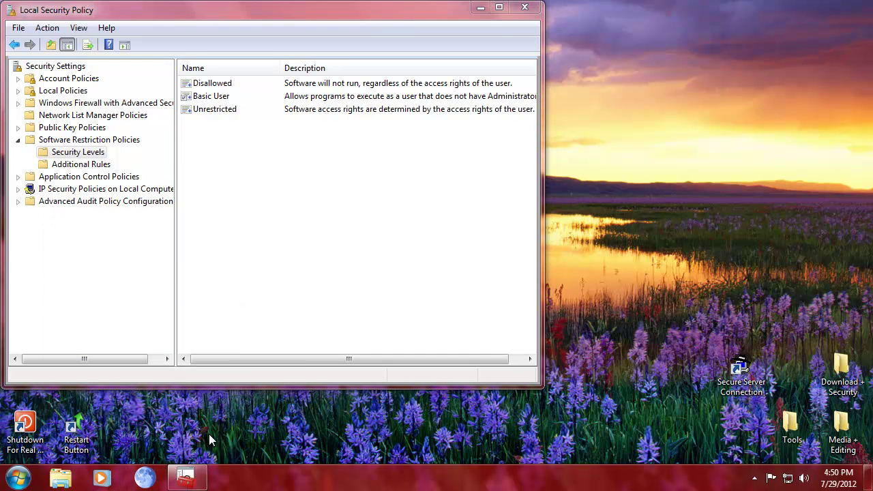
Set Unrestricted as the default security level and close Local Security Policy
click(359, 20)
drag(360, 20, 548, 30)
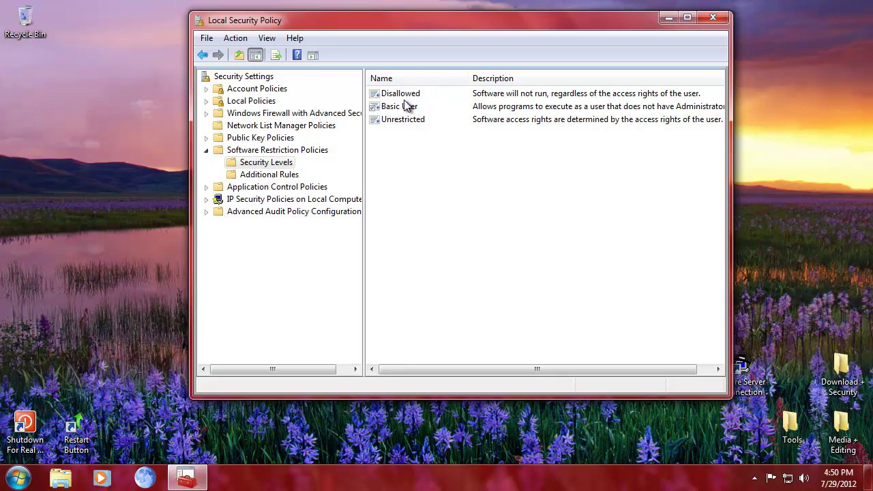
drag(411, 27, 366, 41)
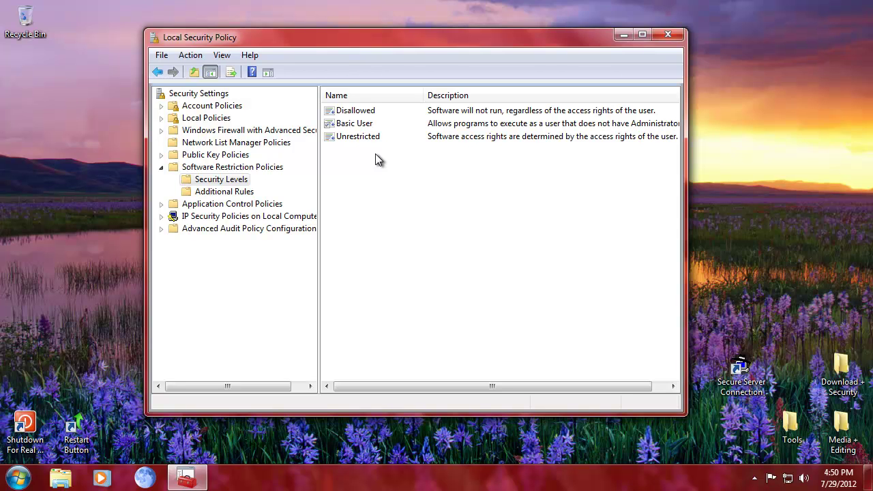
right_click(367, 138)
click(412, 148)
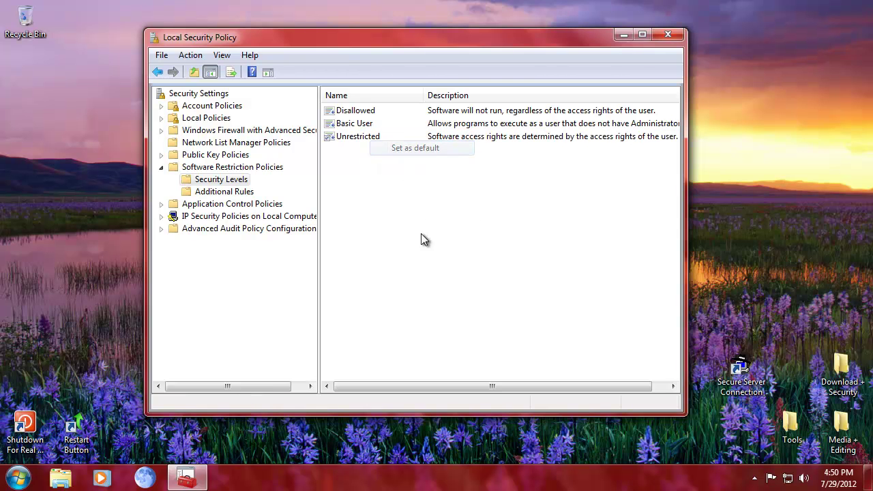
click(670, 34)
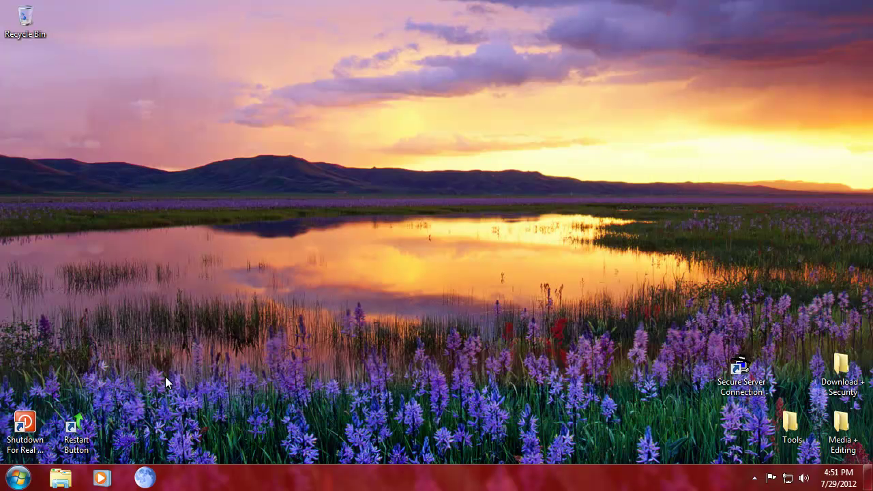
Open Local Security Policy with secpol.msc and show the Additional Rules under Software Restriction Policies
click(19, 477)
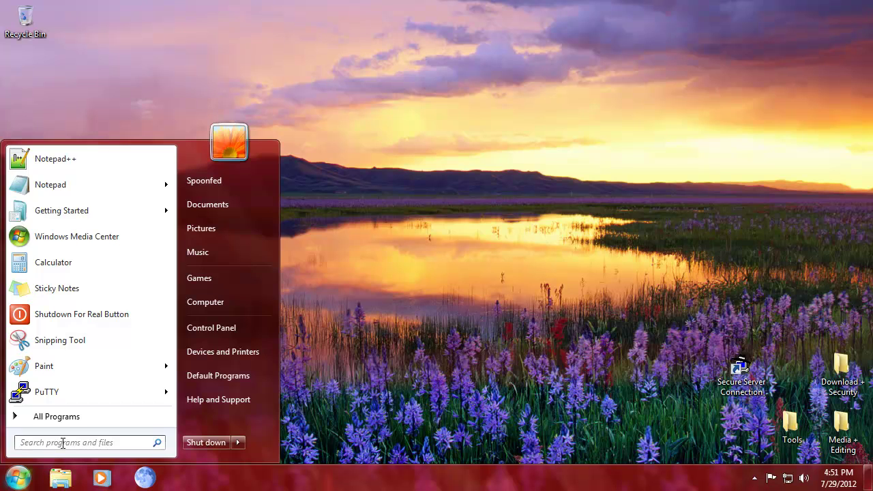
text(secpol.msc)
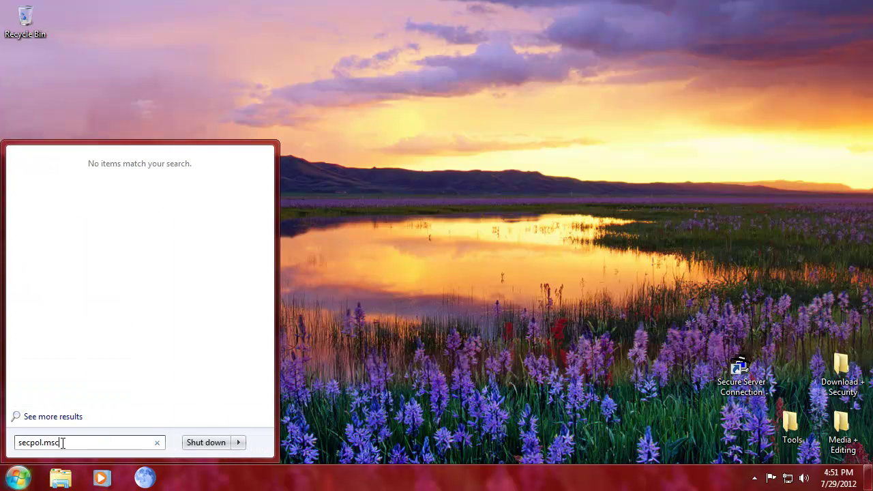
key(Return)
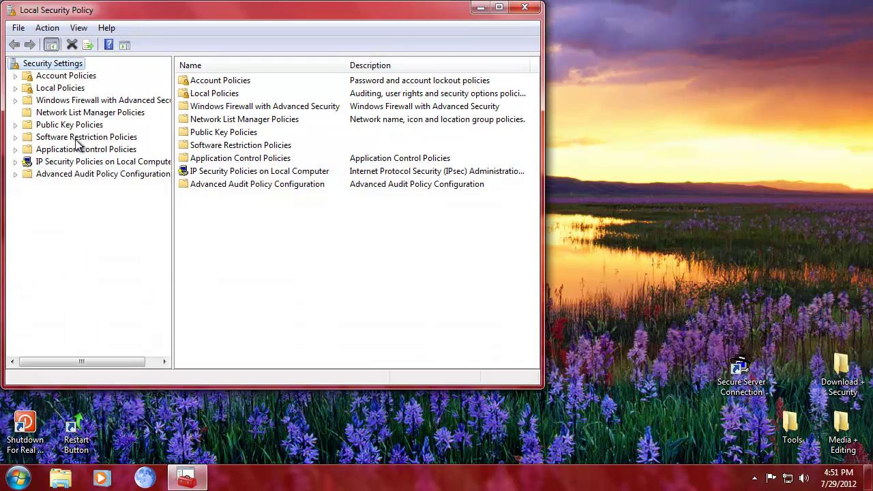
click(79, 137)
double_click(229, 93)
Widen the Name column of the rules list and delete the Basic User path rule for the C:\Program folder
right_click(224, 106)
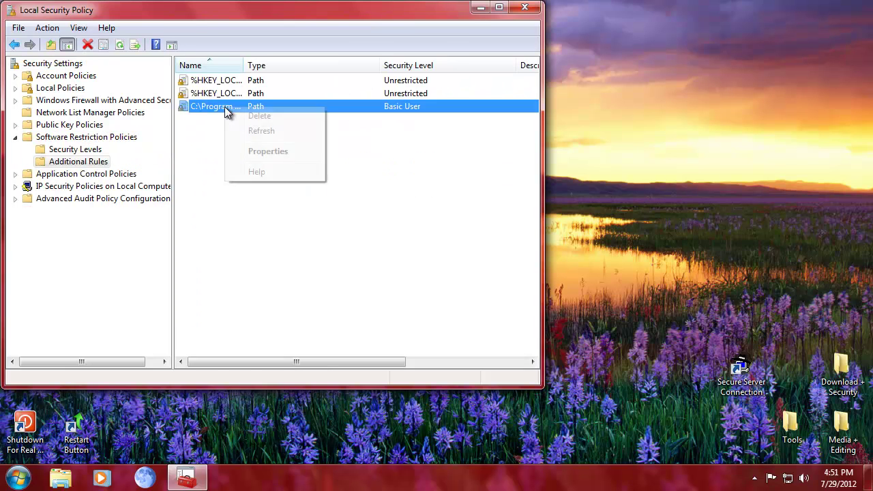
click(197, 118)
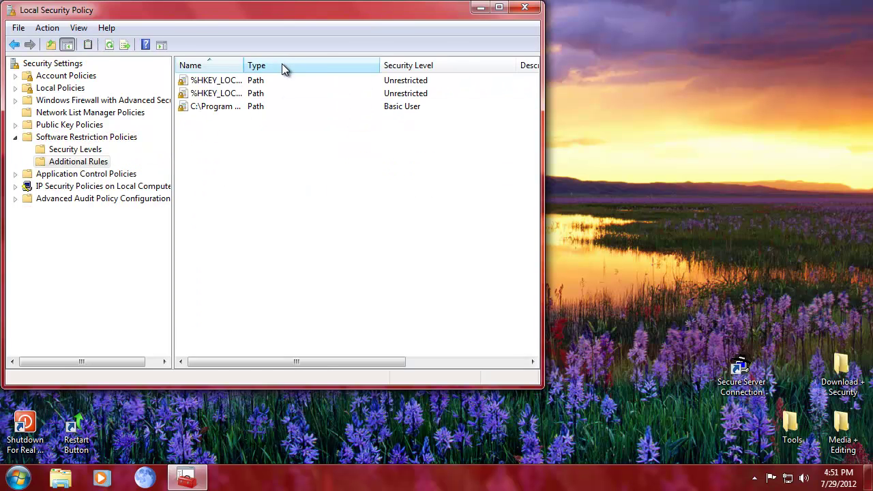
drag(244, 64, 310, 65)
right_click(217, 97)
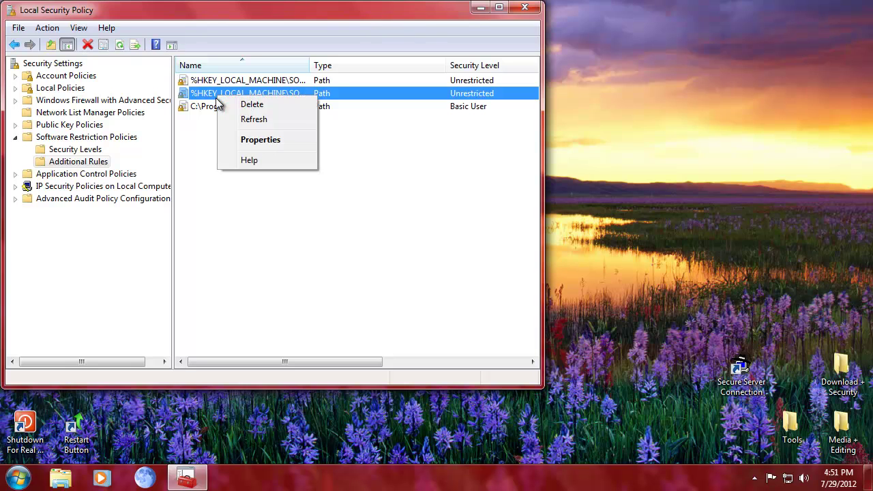
right_click(200, 102)
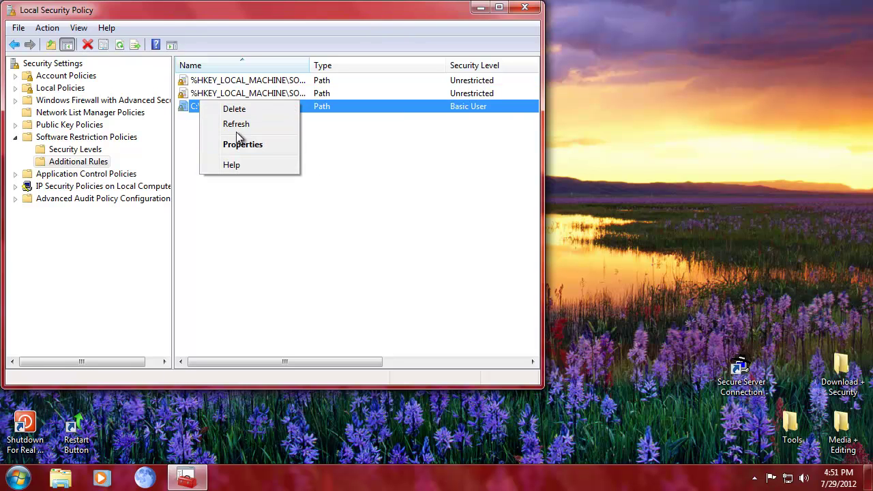
click(234, 109)
click(441, 289)
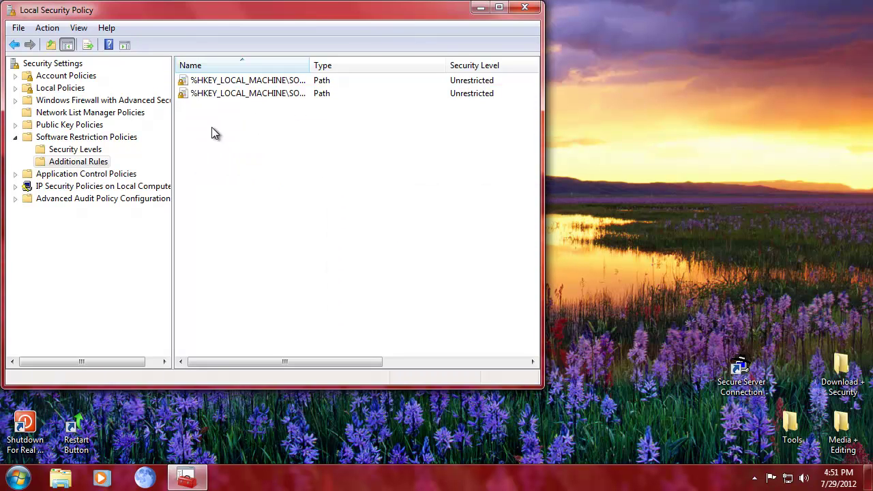
Review the rule types that can be created under Additional Rules, and close Local Security Policy
right_click(211, 129)
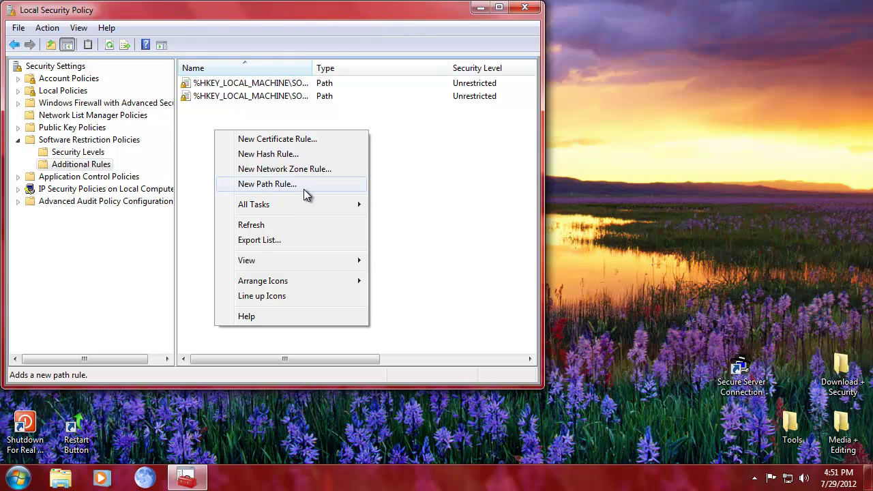
mouse_move(323, 212)
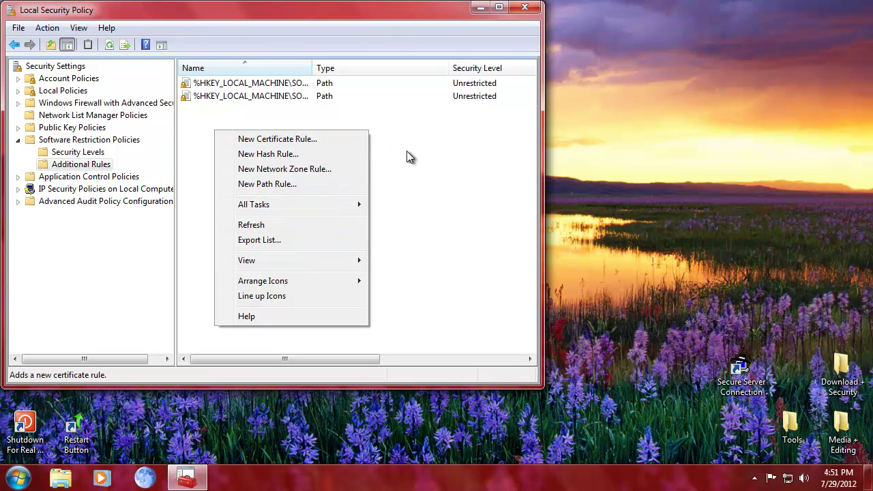
click(358, 170)
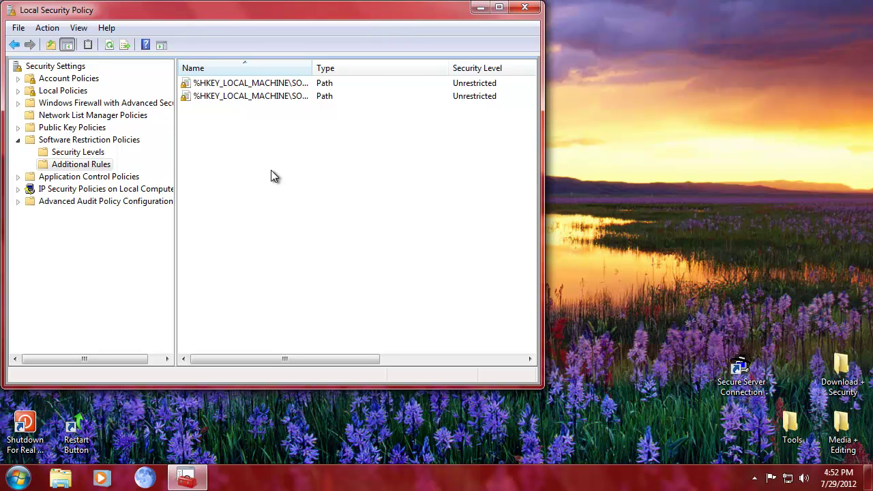
drag(492, 64, 510, 66)
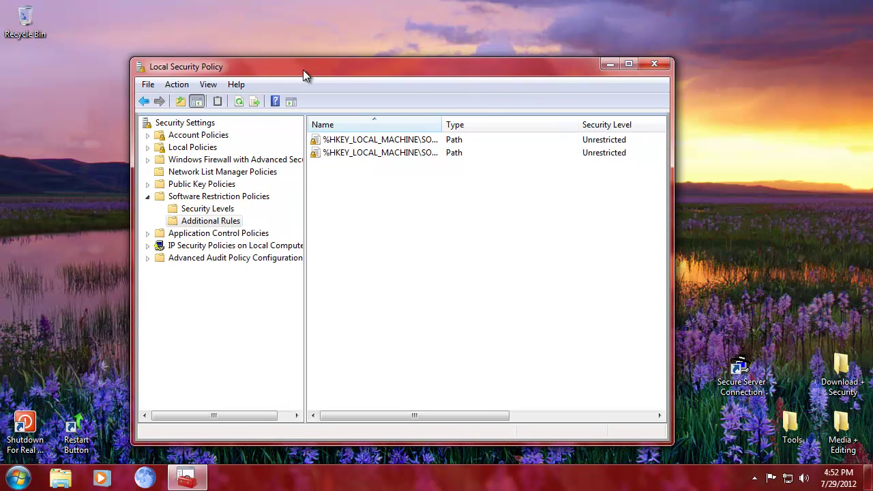
click(654, 62)
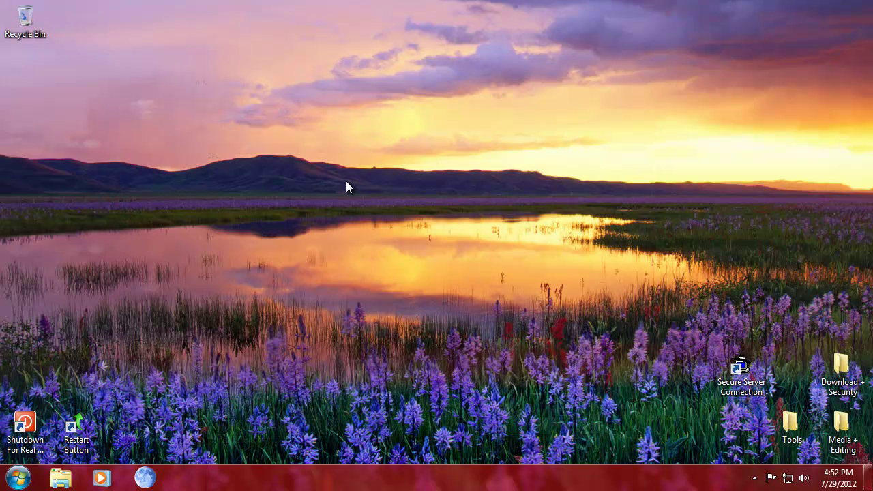